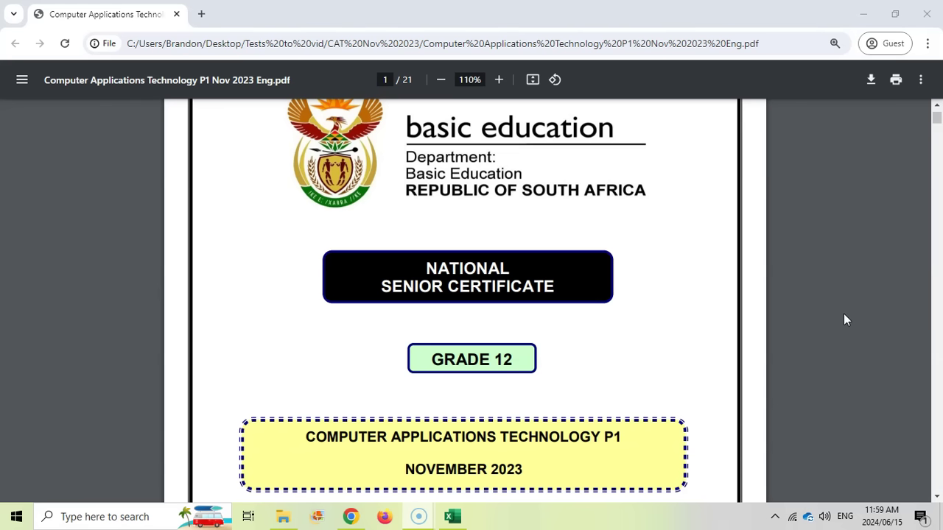
Read the Question 4 spreadsheet instructions in the exam PDF and compare them with the Sales worksheet in Excel.
{"action": "left_click", "coordinate": [854, 354]}
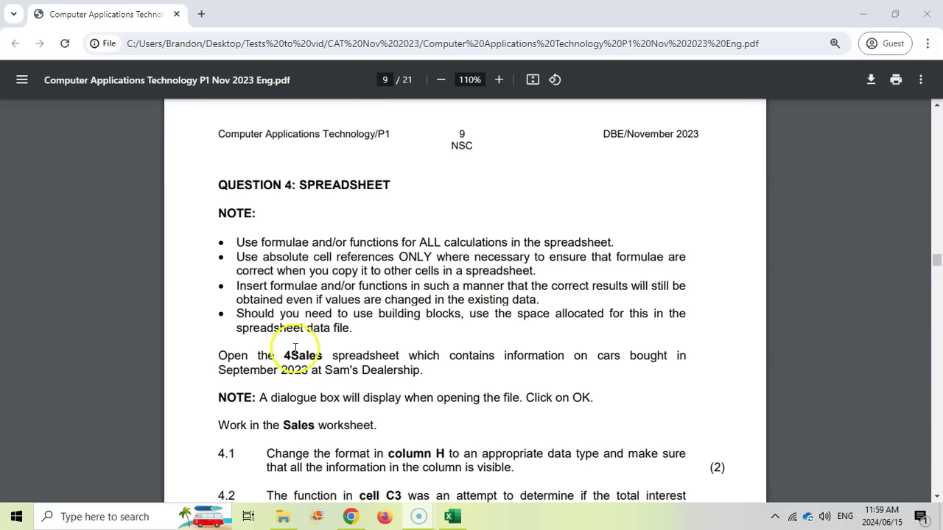
{"action": "left_click", "coordinate": [453, 517]}
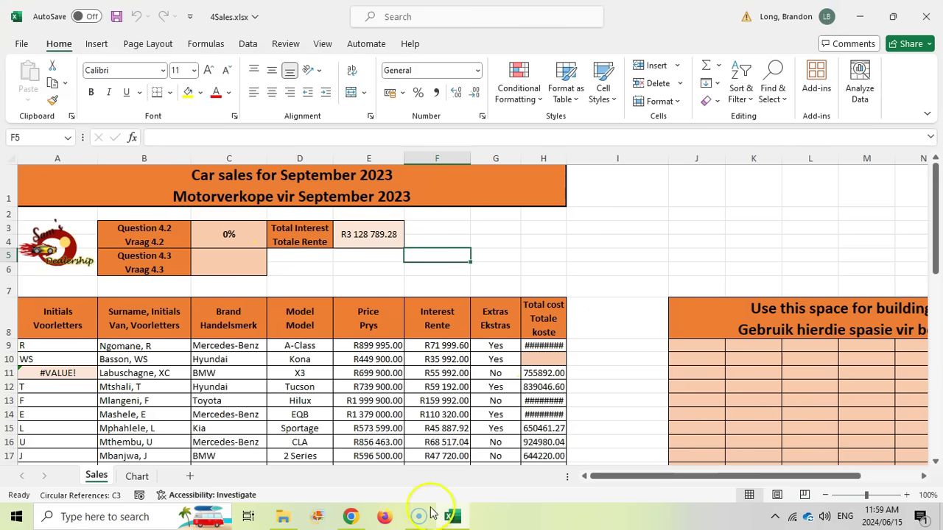
{"action": "left_click", "coordinate": [351, 517]}
{"action": "scroll", "coordinate": [358, 334], "scroll_direction": "down", "scroll_amount": 1}
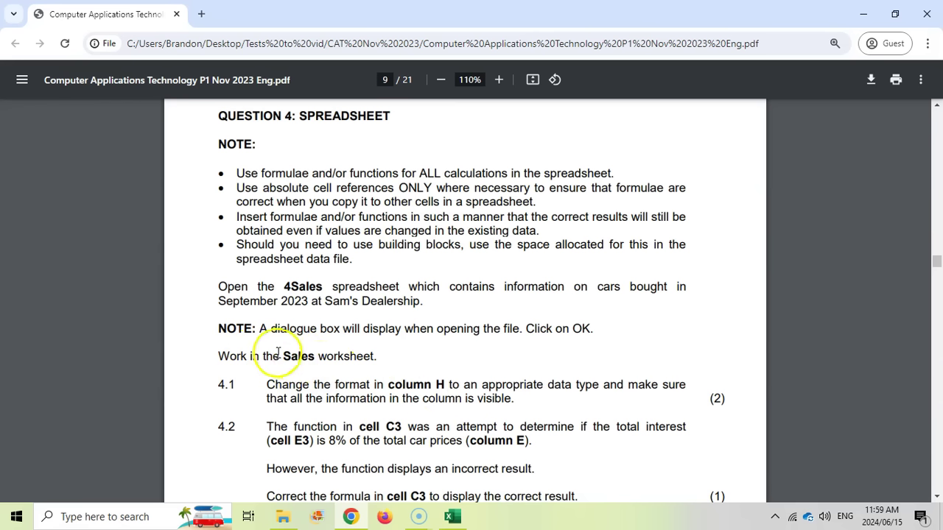
{"action": "left_click", "coordinate": [455, 516]}
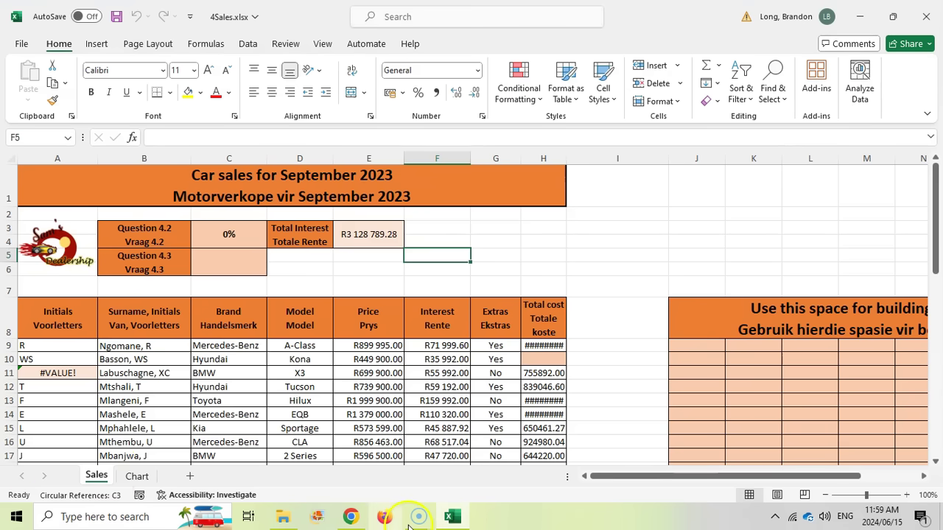
{"action": "left_click", "coordinate": [350, 515]}
{"action": "scroll", "coordinate": [421, 360], "scroll_direction": "down", "scroll_amount": 2}
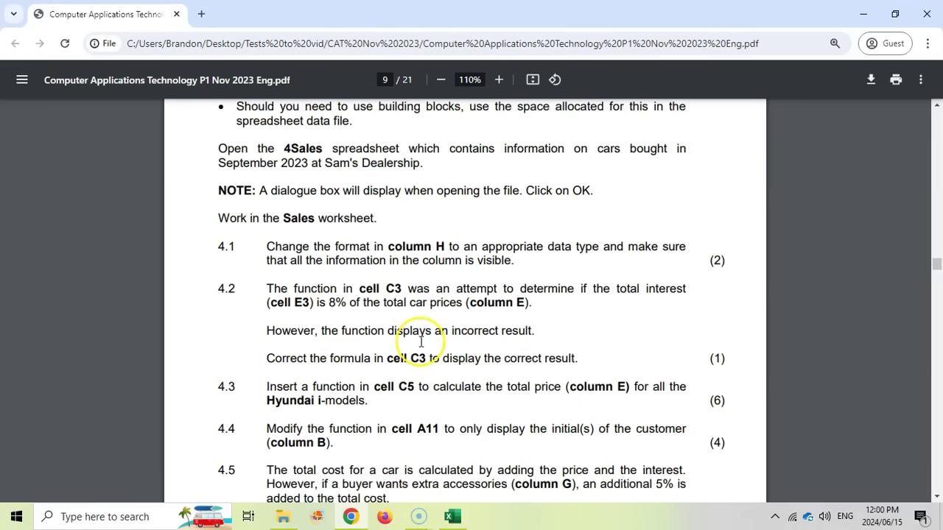
In the Excel Sales worksheet, fit the Total cost column H to its contents and widen it slightly.
{"action": "left_click", "coordinate": [451, 519]}
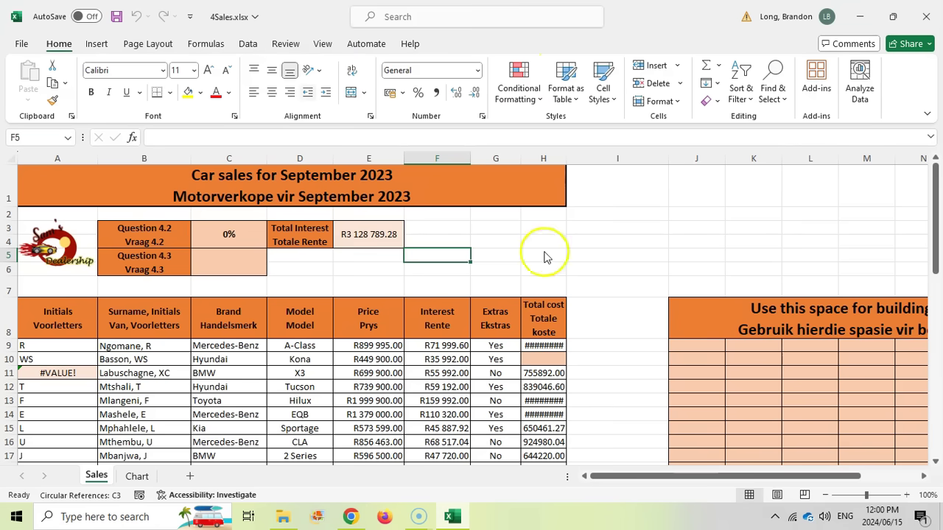
{"action": "left_click", "coordinate": [546, 346]}
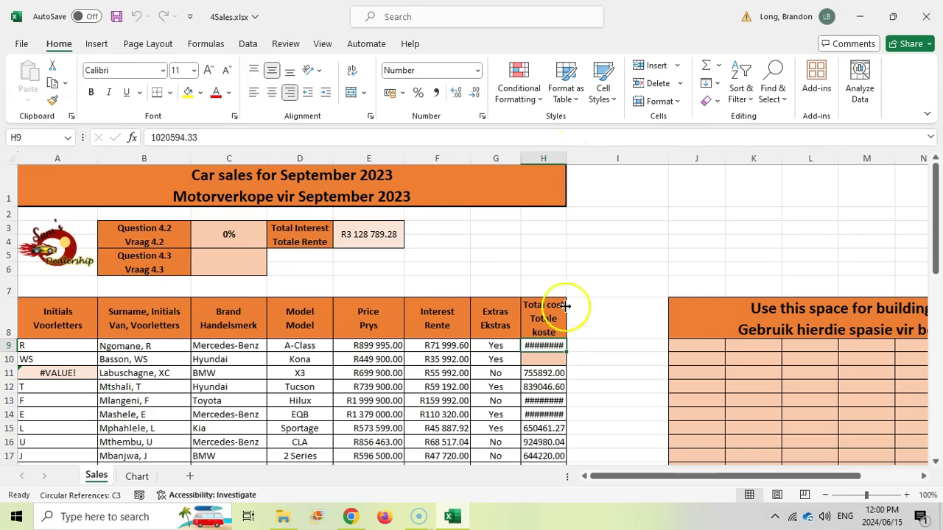
{"action": "left_click_drag", "start_coordinate": [566, 328], "coordinate": [569, 156]}
{"action": "double_click", "coordinate": [569, 155]}
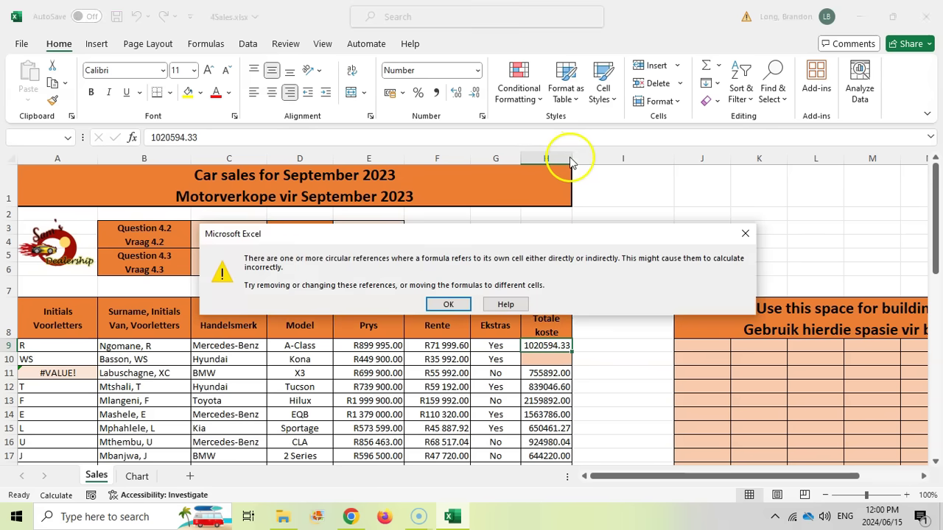
{"action": "left_click", "coordinate": [448, 303]}
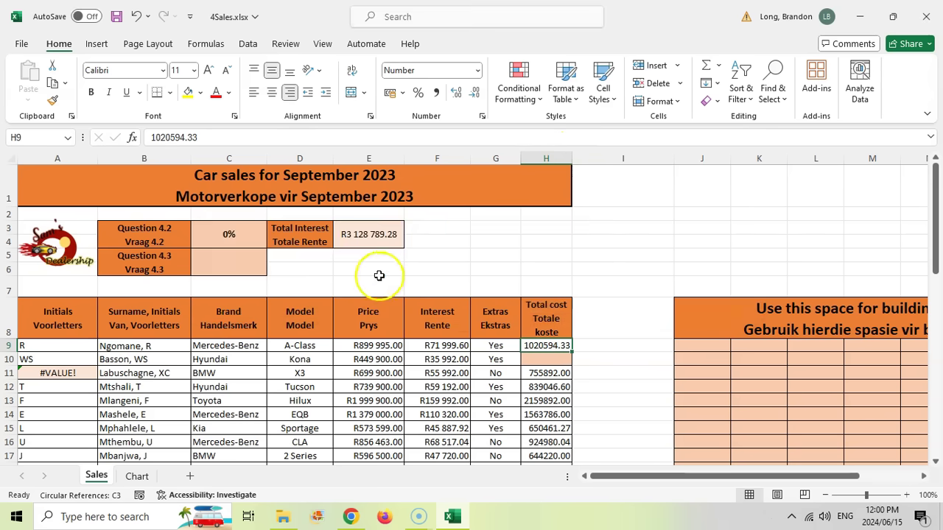
{"action": "mouse_move", "coordinate": [573, 160]}
{"action": "left_mouse_down"}
{"action": "mouse_move", "coordinate": [594, 159]}
{"action": "mouse_move", "coordinate": [573, 159]}
{"action": "mouse_move", "coordinate": [581, 160]}
{"action": "left_mouse_up"}
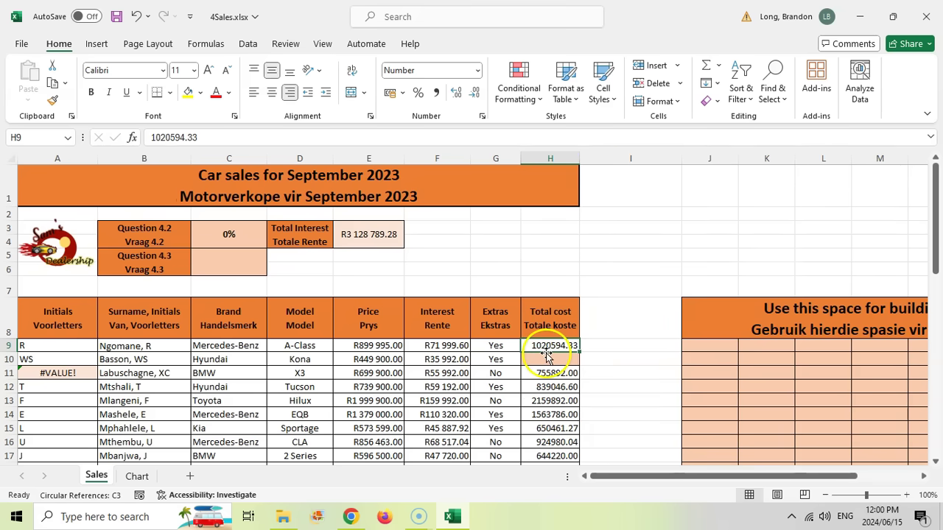
Recheck question 4.1 in the exam PDF and format the Total cost values in H9:H50 as Currency in Excel.
{"action": "left_click", "coordinate": [350, 517]}
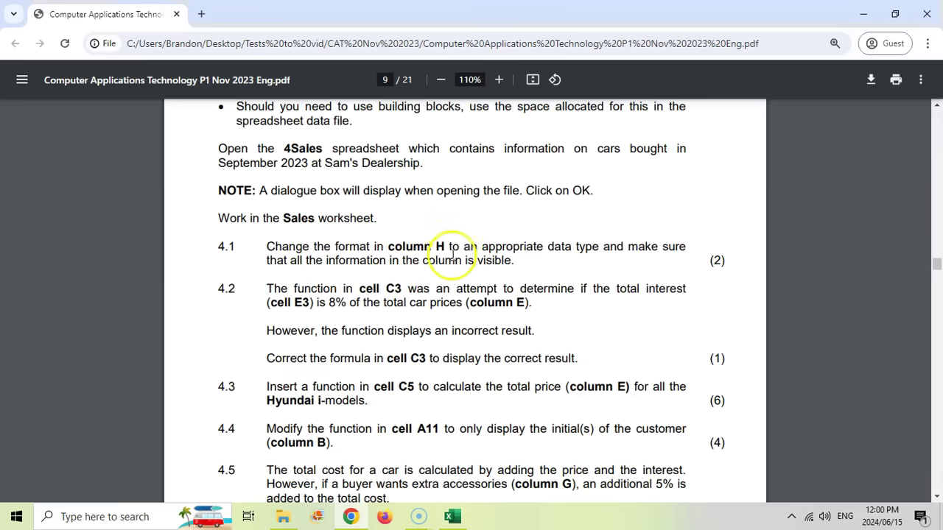
{"action": "left_click", "coordinate": [453, 516]}
{"action": "left_click_drag", "start_coordinate": [559, 344], "coordinate": [554, 434]}
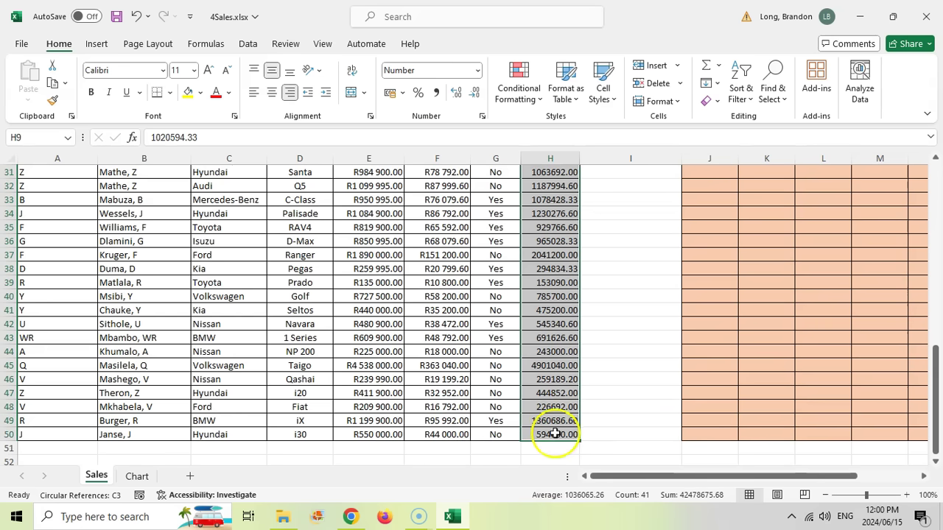
{"action": "scroll", "coordinate": [554, 434], "scroll_direction": "up", "scroll_amount": 10}
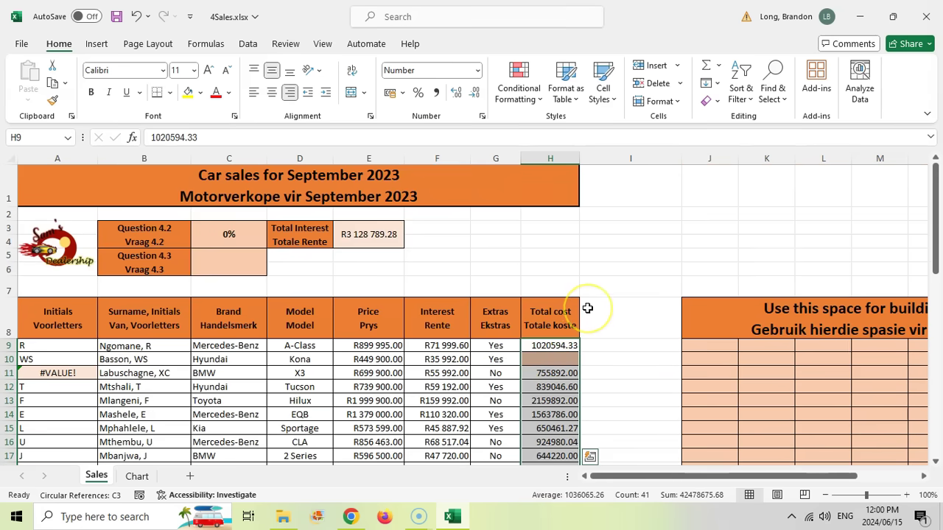
{"action": "left_click", "coordinate": [477, 72]}
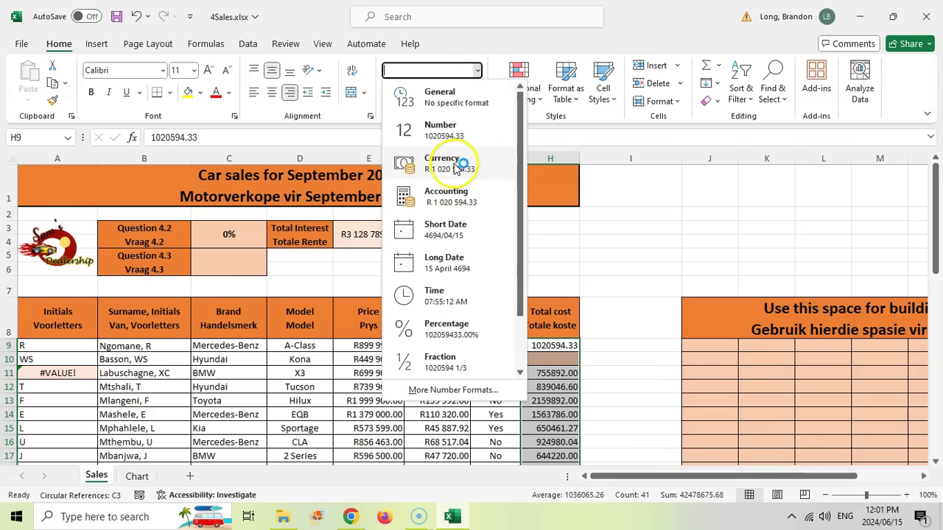
{"action": "left_click", "coordinate": [456, 169]}
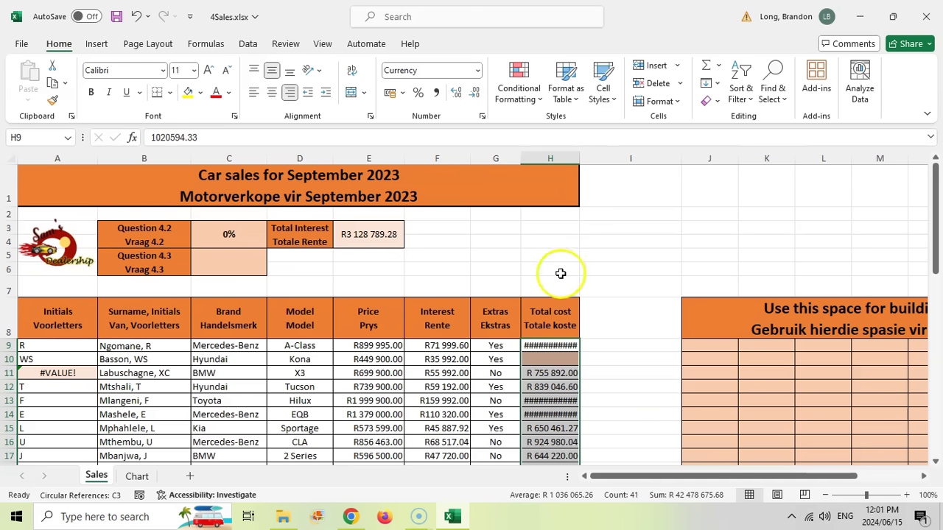
AutoFit the width of column H to the currency values and look over the column's rows.
{"action": "double_click", "coordinate": [580, 158]}
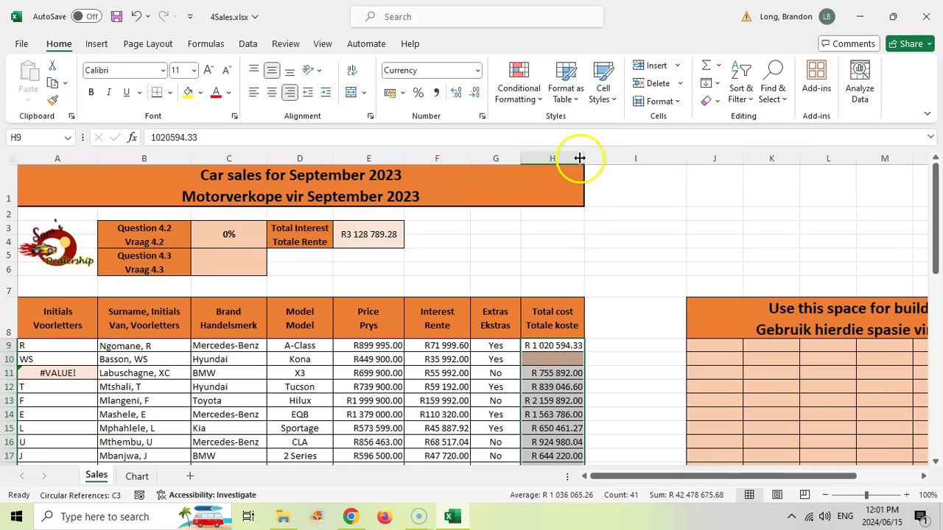
{"action": "left_click", "coordinate": [600, 291]}
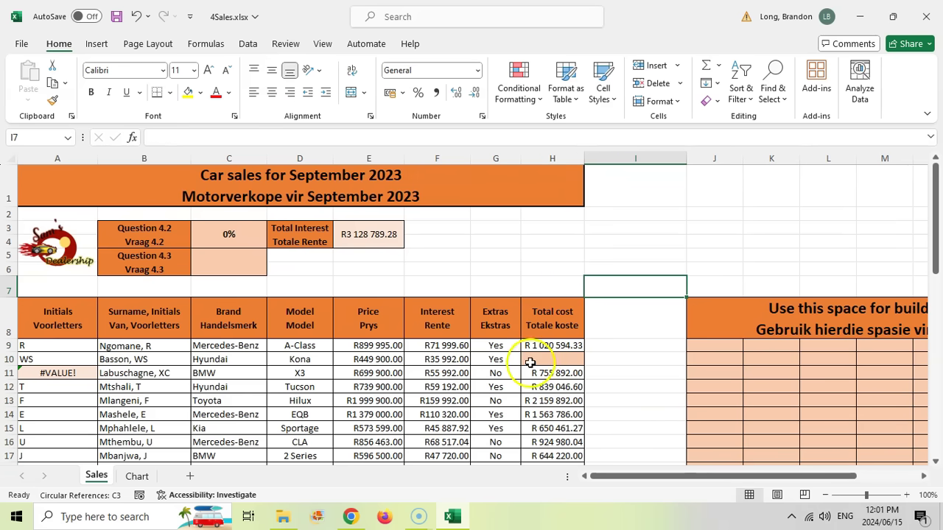
{"action": "scroll", "coordinate": [561, 417], "scroll_direction": "down", "scroll_amount": 2}
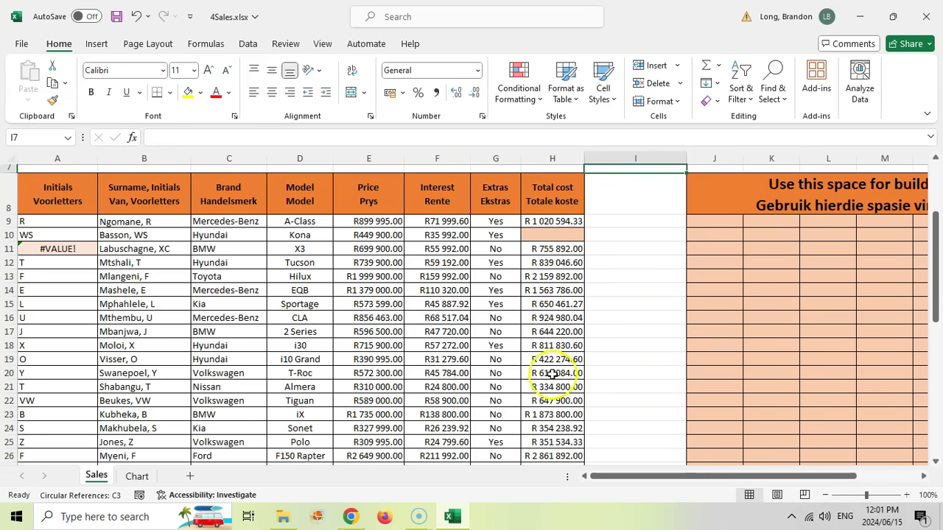
{"action": "scroll", "coordinate": [552, 374], "scroll_direction": "up", "scroll_amount": 2}
Examine question 4.2 in the exam PDF and compare it with the existing formula in cell C3 of the Sales worksheet.
{"action": "left_click", "coordinate": [349, 516]}
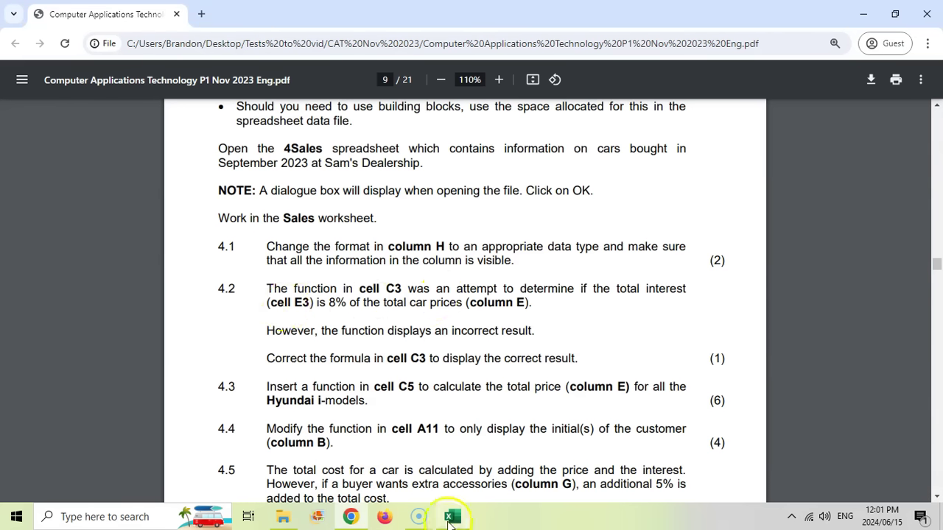
{"action": "left_click", "coordinate": [451, 518]}
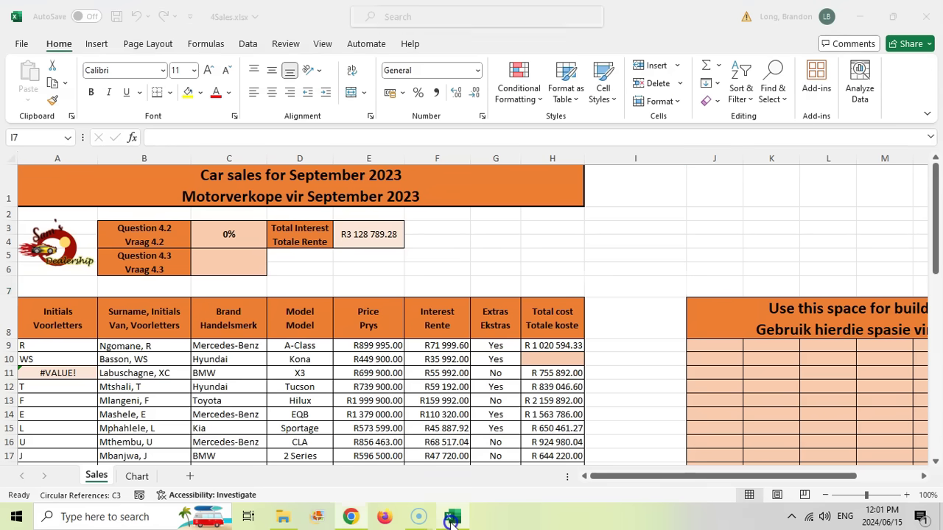
{"action": "left_click", "coordinate": [228, 237]}
{"action": "mouse_move", "coordinate": [351, 516]}
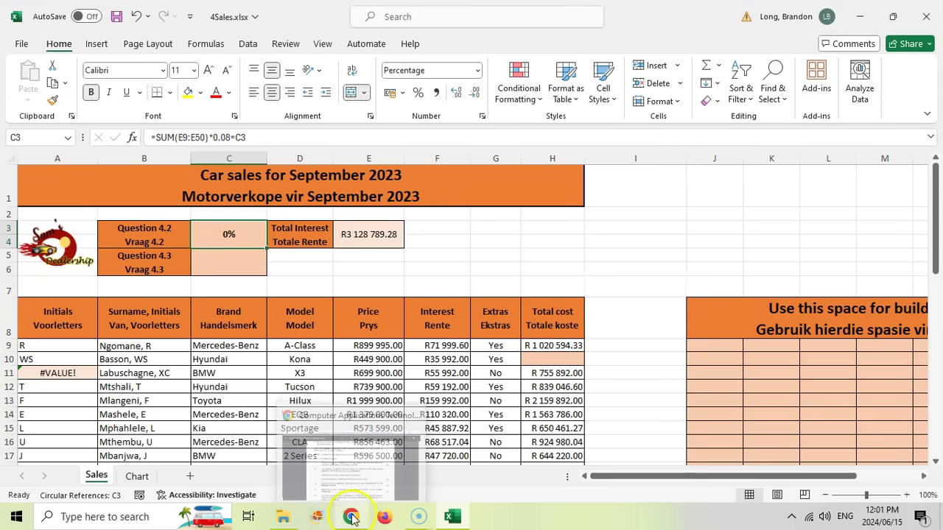
{"action": "left_click", "coordinate": [365, 486]}
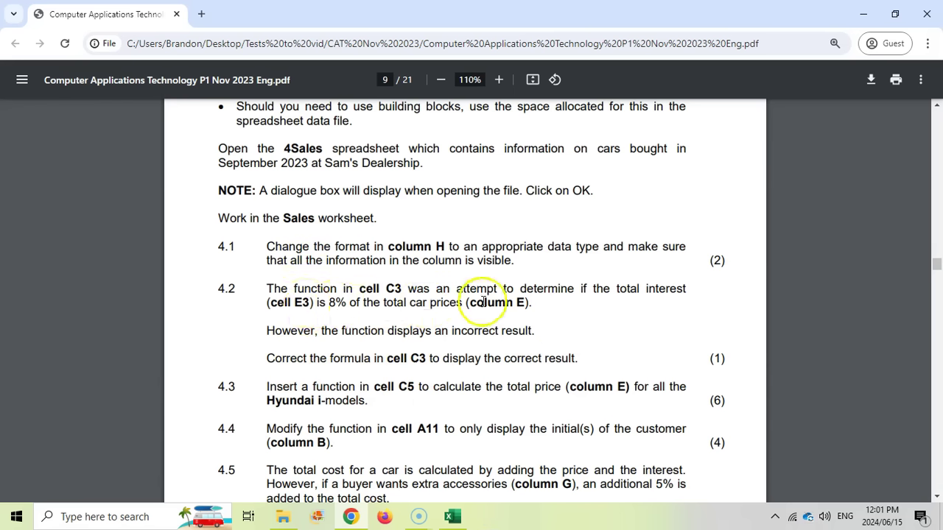
{"action": "key", "text": "alt+Tab"}
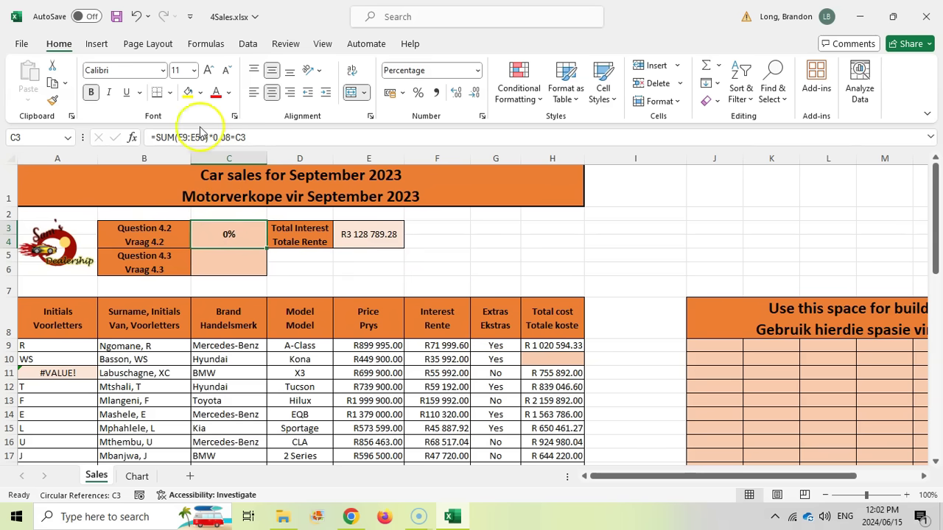
{"action": "mouse_move", "coordinate": [350, 515]}
{"action": "left_click", "coordinate": [349, 482]}
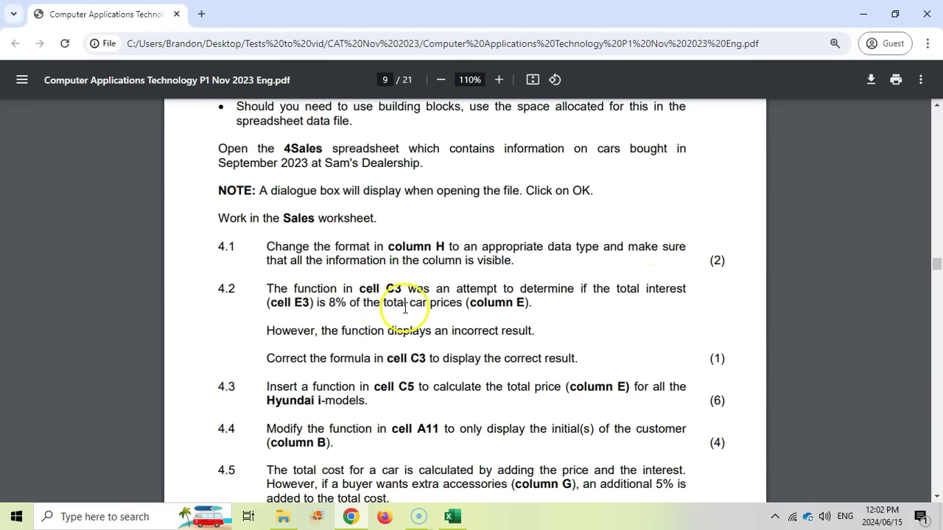
Correct the formula in cell C3 of the Excel sheet to =SUM(E9:E50)*0.08=E3, checking it against question 4.2.
{"action": "left_click", "coordinate": [454, 517]}
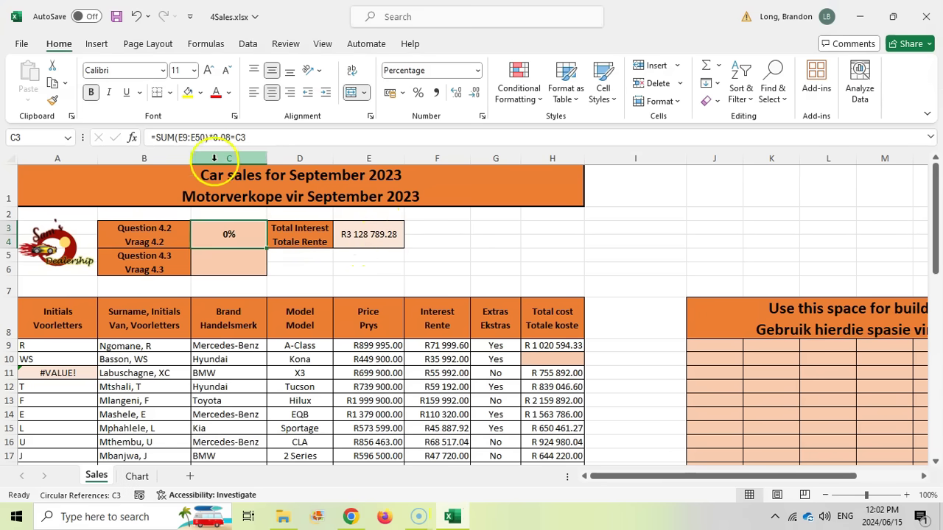
{"action": "left_click_drag", "start_coordinate": [235, 137], "coordinate": [255, 138]}
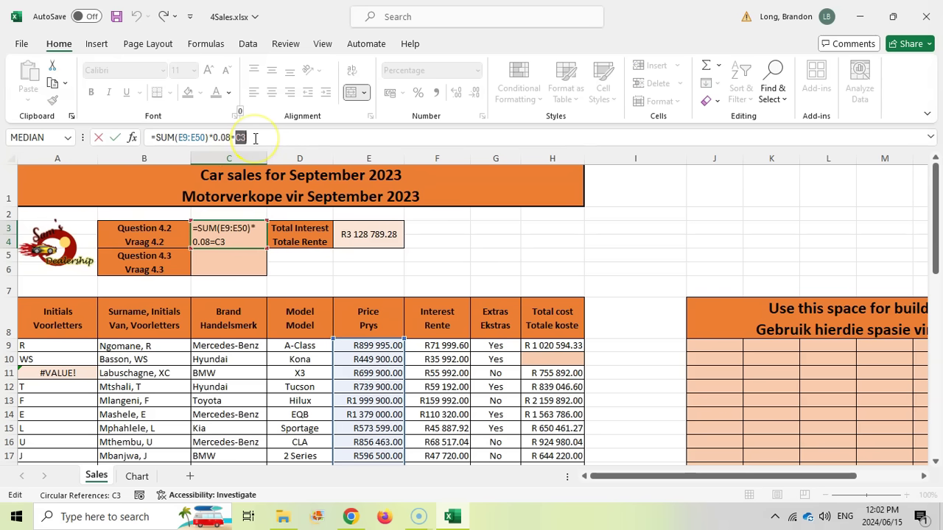
{"action": "type", "text": "E3"}
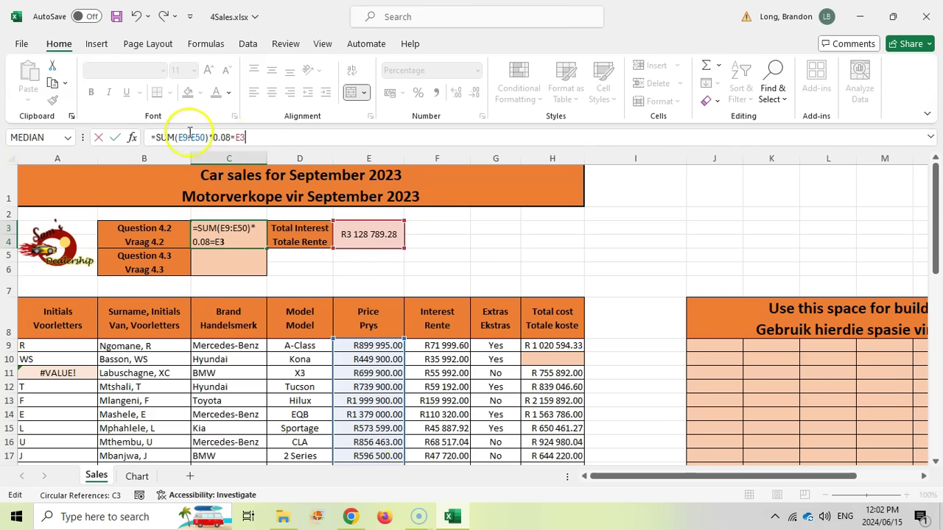
{"action": "key", "text": "alt+Tab"}
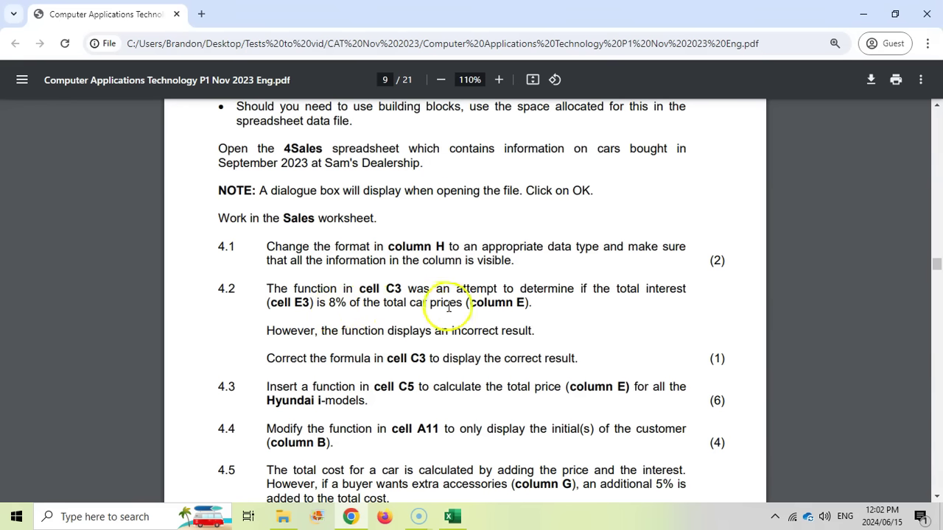
{"action": "left_click", "coordinate": [453, 516]}
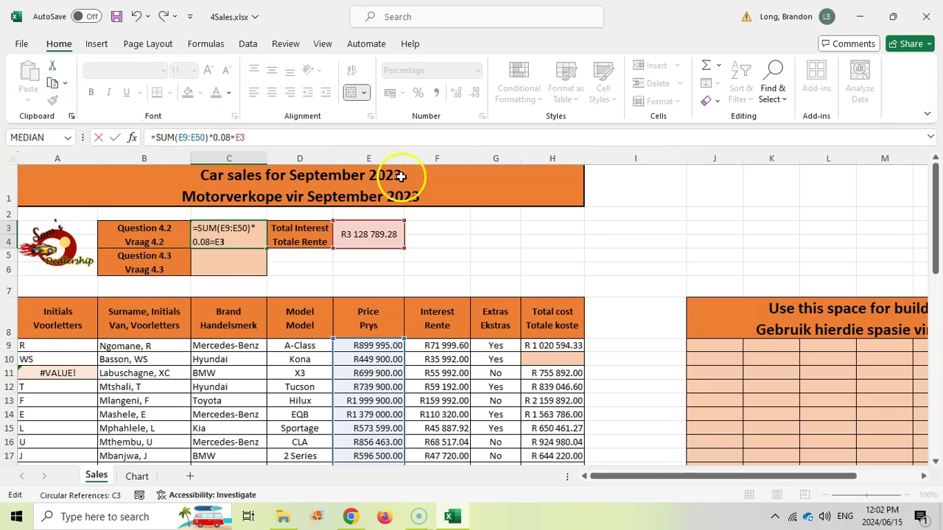
{"action": "scroll", "coordinate": [376, 346], "scroll_direction": "down", "scroll_amount": 2}
{"action": "scroll", "coordinate": [376, 350], "scroll_direction": "down", "scroll_amount": 3}
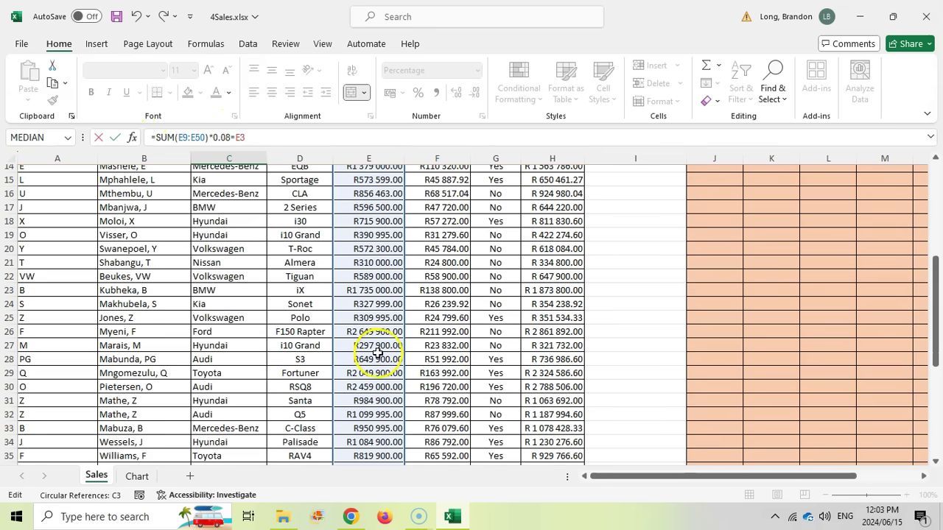
{"action": "scroll", "coordinate": [375, 348], "scroll_direction": "up", "scroll_amount": 5}
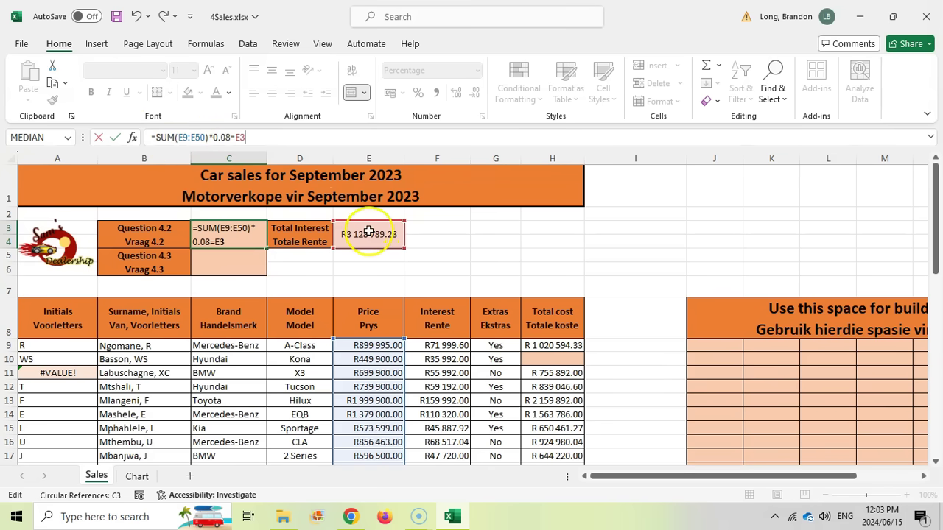
{"action": "key", "text": "Return"}
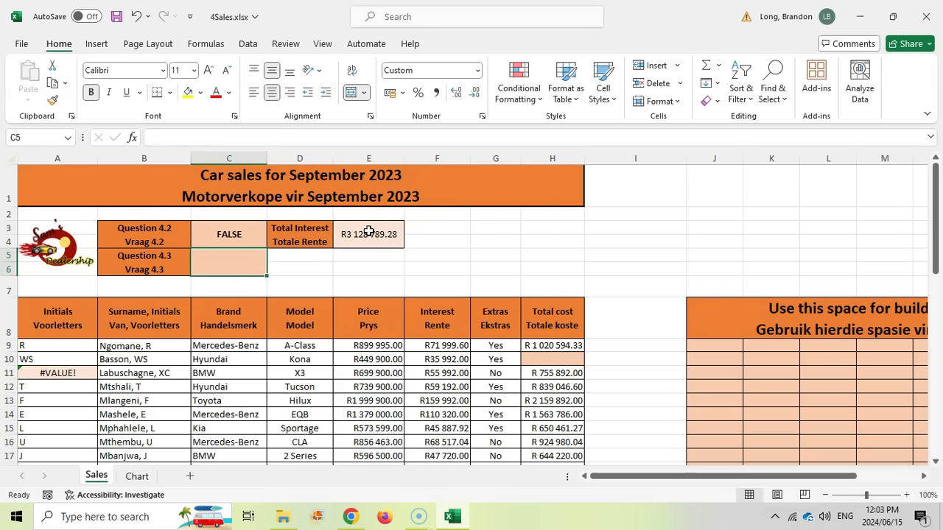
Check the corrected formula in C3 and switch to the exam PDF in Chrome to read question 4.3.
{"action": "left_click", "coordinate": [238, 235]}
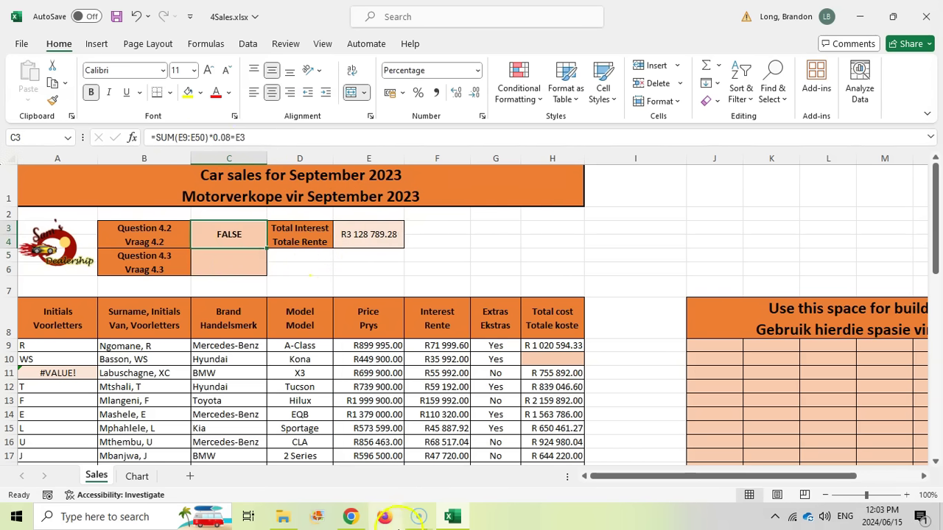
{"action": "left_click", "coordinate": [366, 519]}
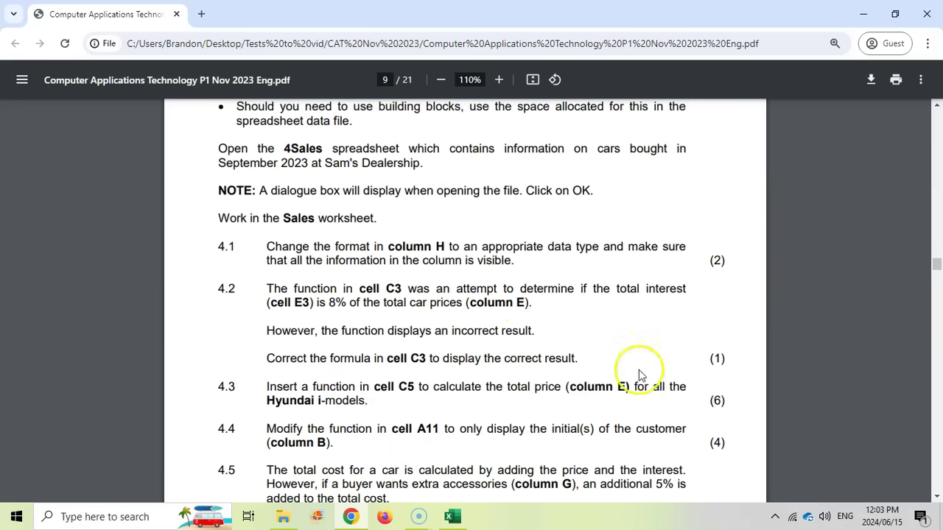
{"action": "scroll", "coordinate": [490, 303], "scroll_direction": "down", "scroll_amount": 4}
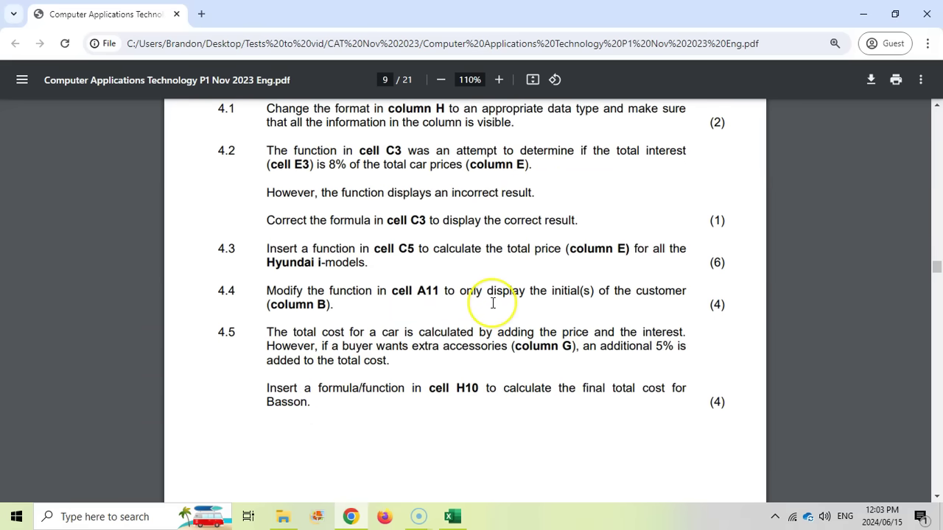
Switch to the Excel workbook and look through the Brand and Model columns of the Sales sheet for Hyundai i-models.
{"action": "left_click", "coordinate": [452, 513]}
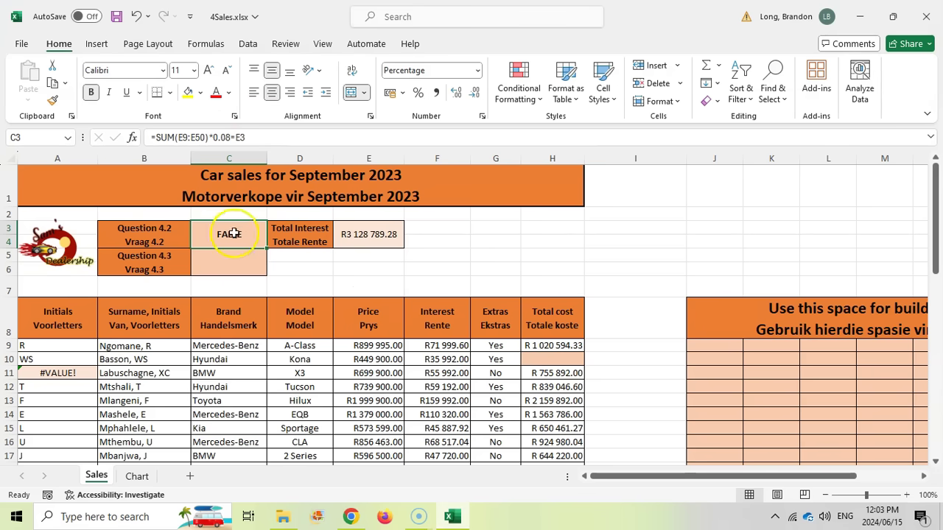
{"action": "left_click", "coordinate": [233, 262]}
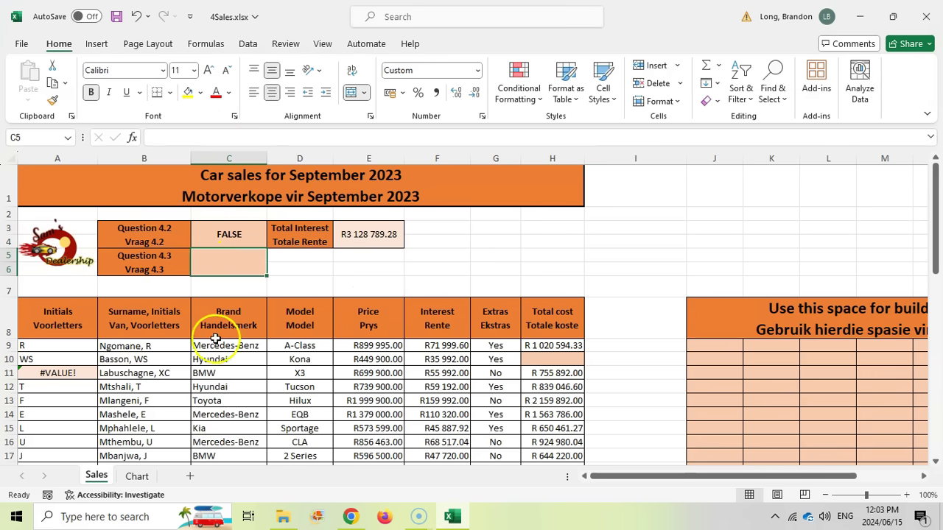
{"action": "scroll", "coordinate": [236, 346], "scroll_direction": "down", "scroll_amount": 2}
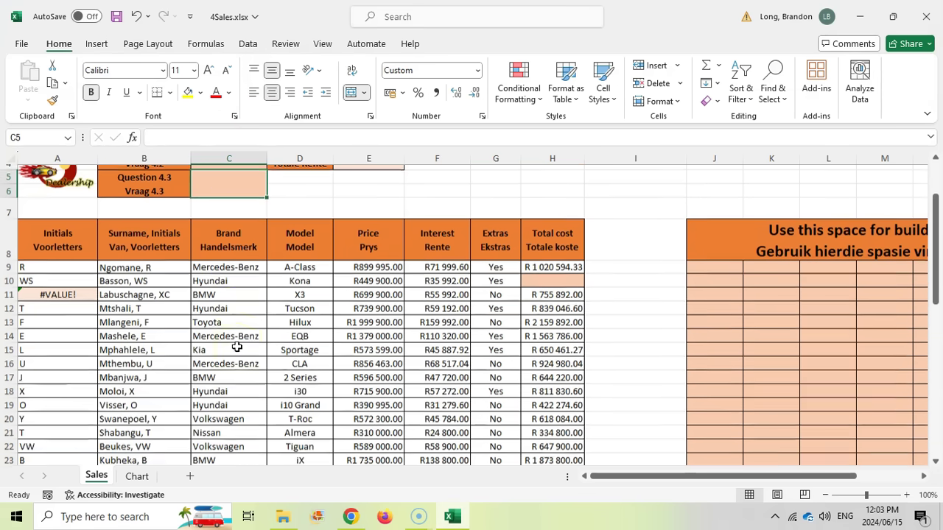
{"action": "left_click", "coordinate": [225, 386]}
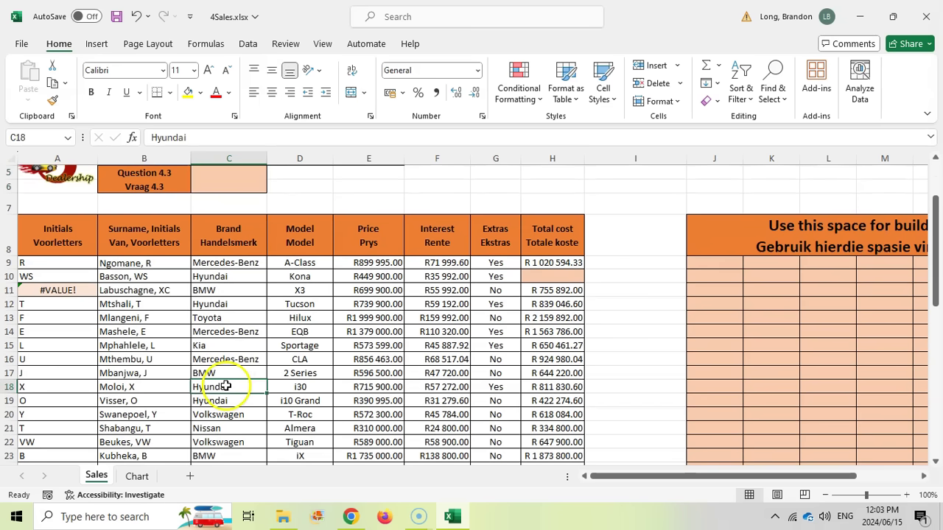
{"action": "left_click", "coordinate": [307, 387]}
{"action": "scroll", "coordinate": [310, 346], "scroll_direction": "down", "scroll_amount": 1}
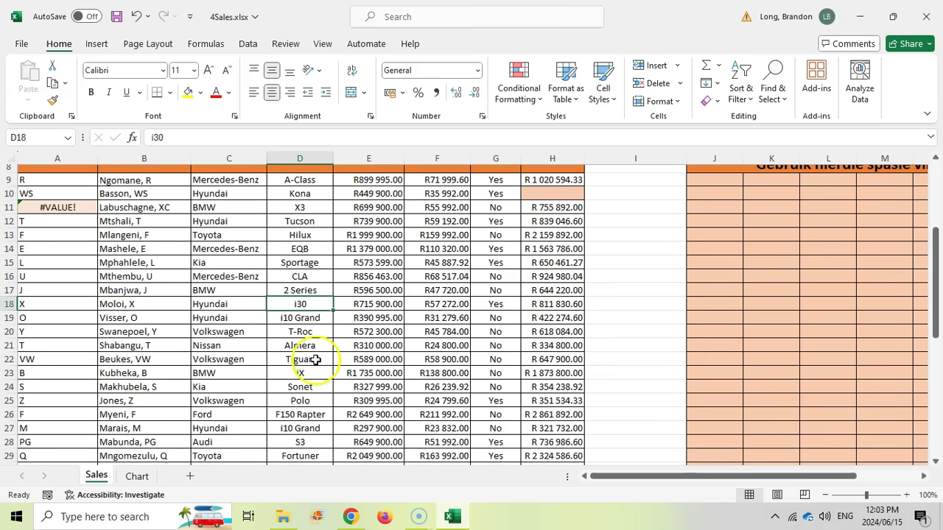
{"action": "scroll", "coordinate": [315, 414], "scroll_direction": "down", "scroll_amount": 1}
{"action": "left_click", "coordinate": [301, 332]}
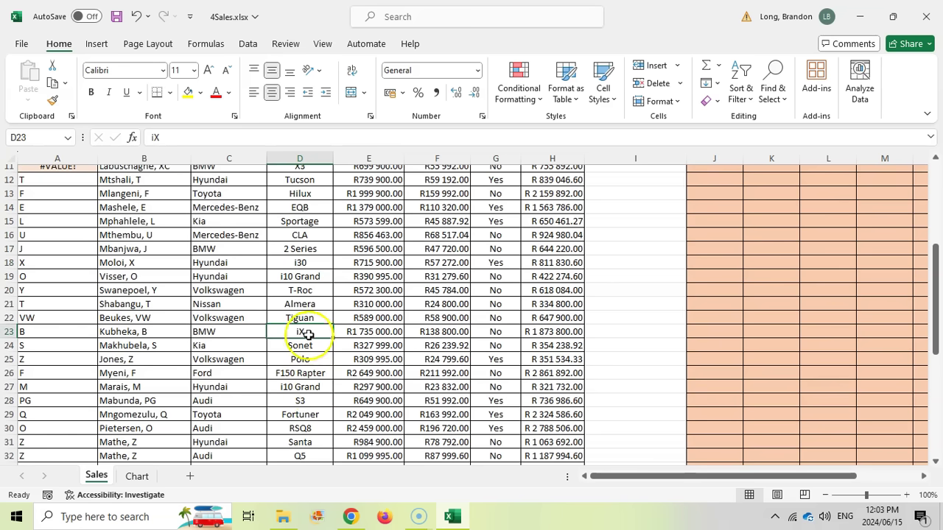
{"action": "scroll", "coordinate": [291, 355], "scroll_direction": "down", "scroll_amount": 6}
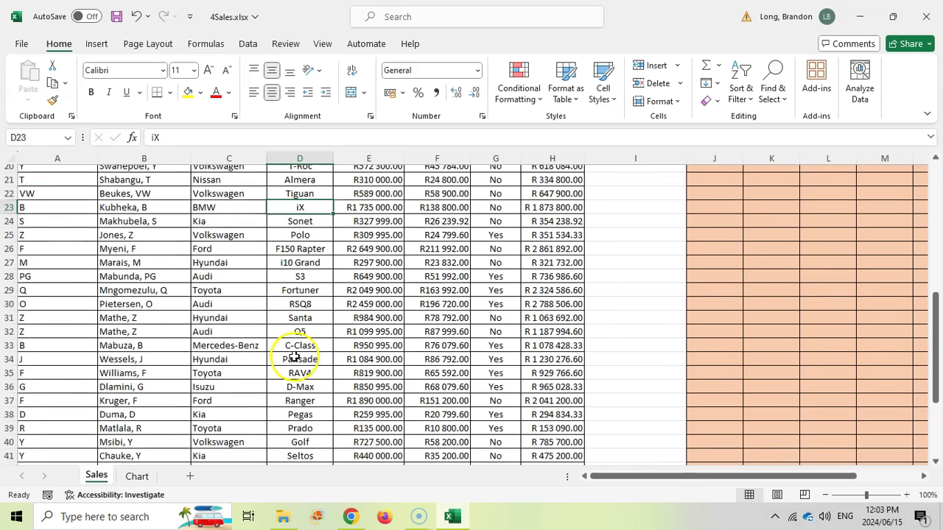
{"action": "left_click", "coordinate": [311, 415]}
{"action": "scroll", "coordinate": [312, 415], "scroll_direction": "down", "scroll_amount": 3}
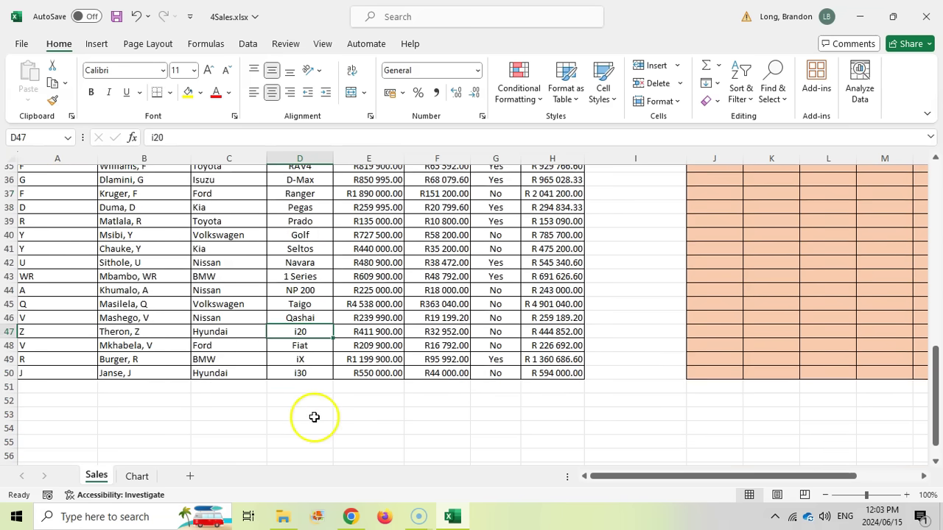
{"action": "left_click", "coordinate": [313, 337]}
{"action": "scroll", "coordinate": [310, 324], "scroll_direction": "up", "scroll_amount": 10}
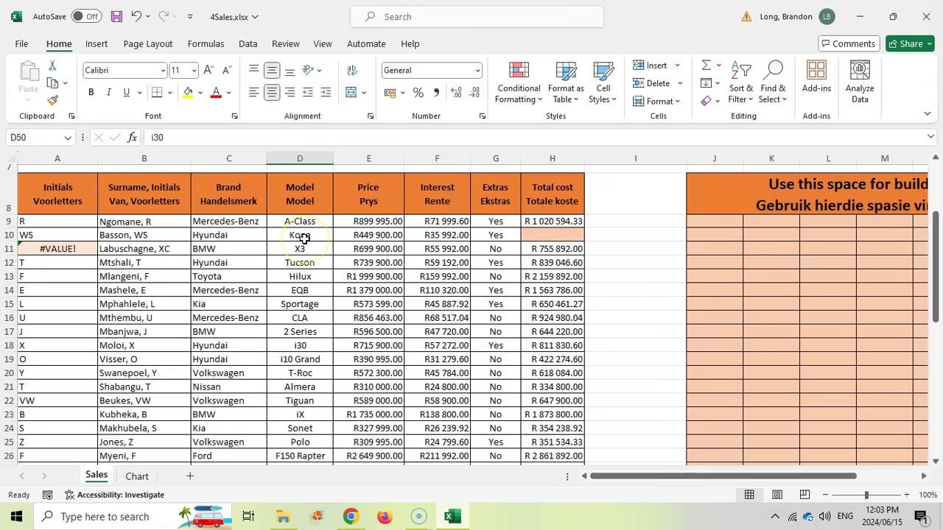
{"action": "scroll", "coordinate": [255, 244], "scroll_direction": "up", "scroll_amount": 3}
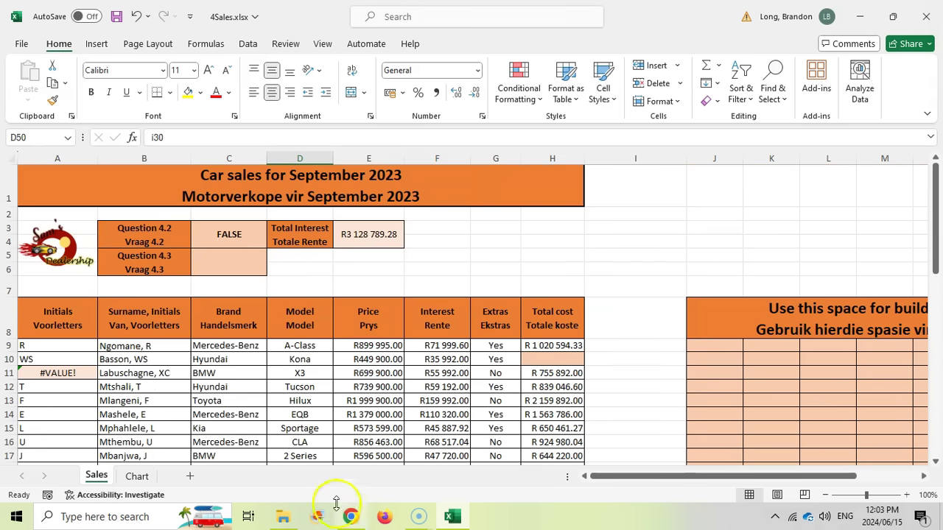
Reread question 4.3 in the Chrome exam PDF, and examine the Brand, Model and Price columns in the Excel Sales sheet against it.
{"action": "left_click", "coordinate": [350, 517]}
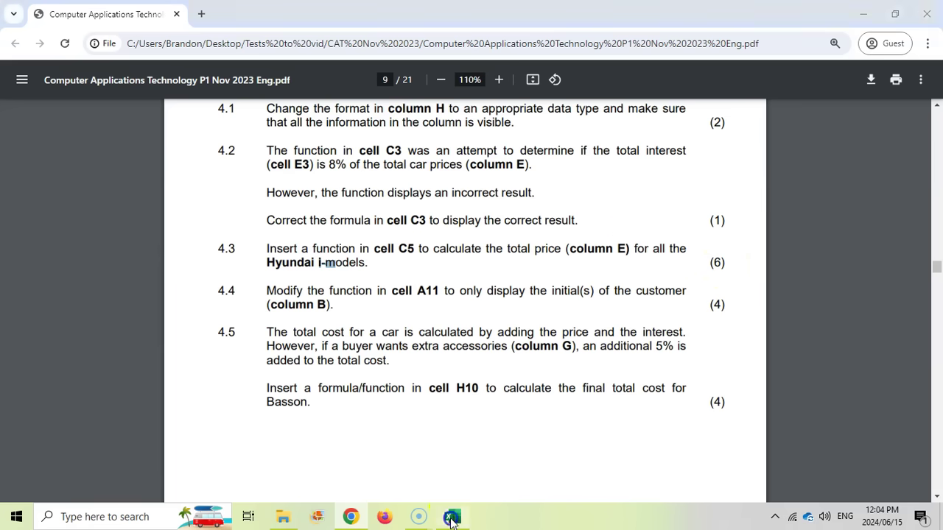
{"action": "left_click", "coordinate": [453, 506]}
{"action": "left_click", "coordinate": [369, 345]}
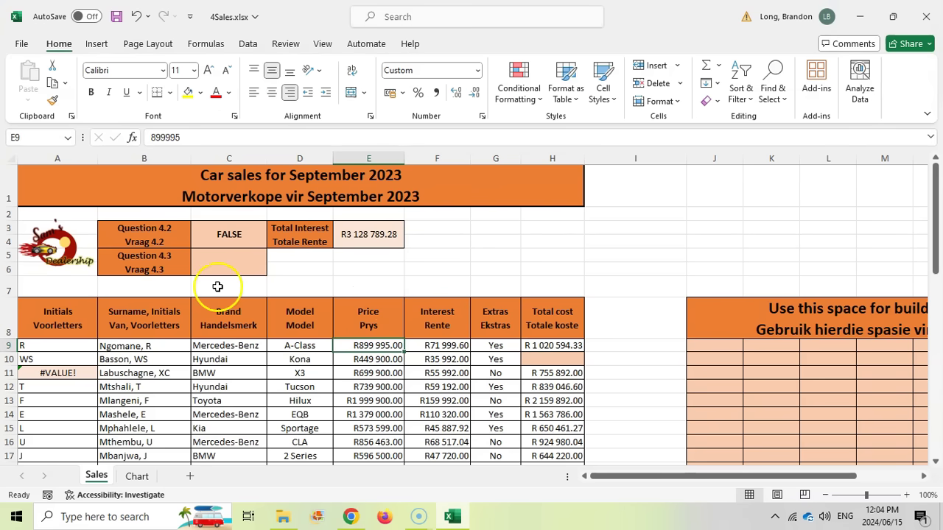
{"action": "left_click", "coordinate": [214, 360]}
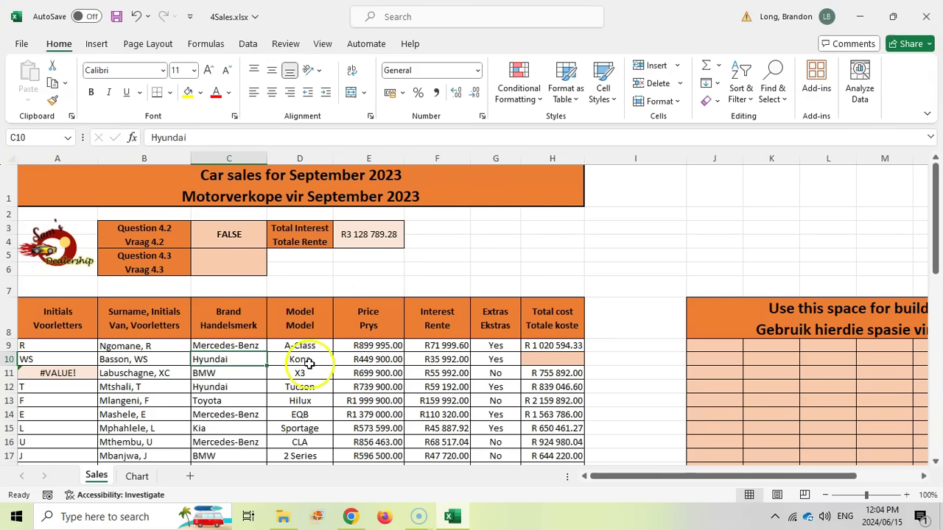
{"action": "scroll", "coordinate": [302, 384], "scroll_direction": "down", "scroll_amount": 2}
{"action": "left_click", "coordinate": [298, 401]}
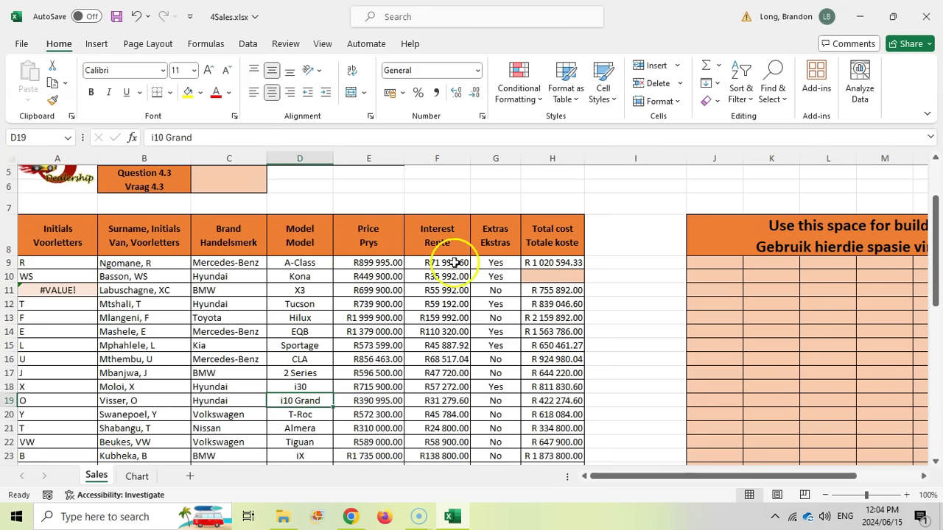
{"action": "double_click", "coordinate": [377, 263]}
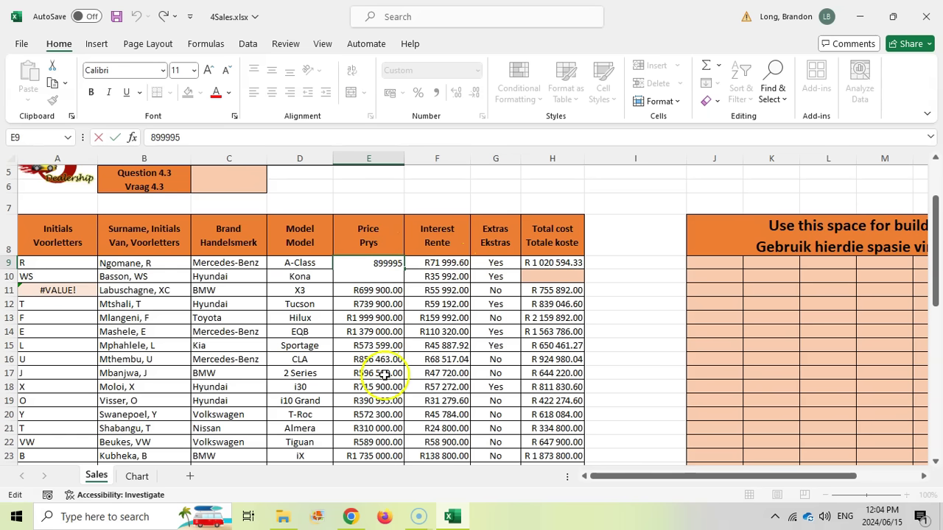
{"action": "left_click", "coordinate": [221, 263]}
{"action": "left_click", "coordinate": [302, 263]}
{"action": "left_click", "coordinate": [372, 262]}
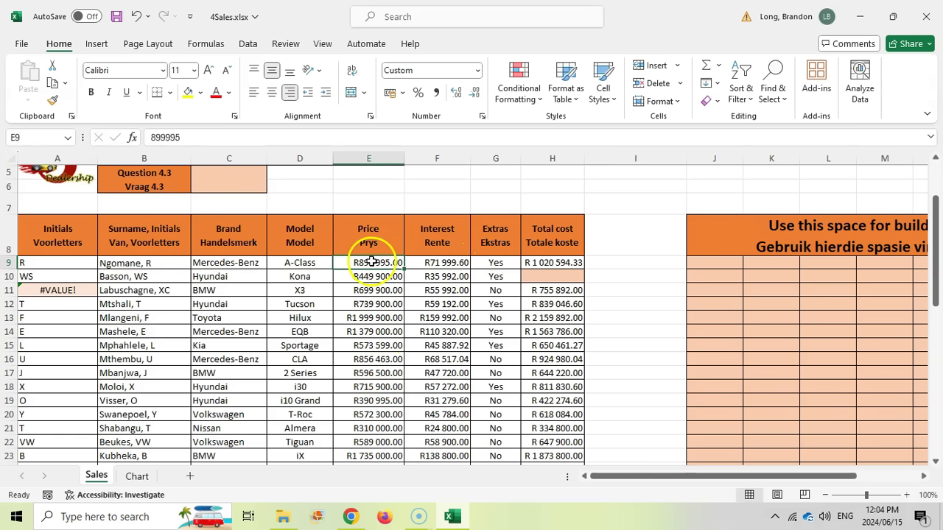
Start a SUMIFS function in cell C5 with the prices in E9:E50 as the sum range.
{"action": "scroll", "coordinate": [324, 267], "scroll_direction": "up", "scroll_amount": 2}
{"action": "left_click", "coordinate": [237, 267]}
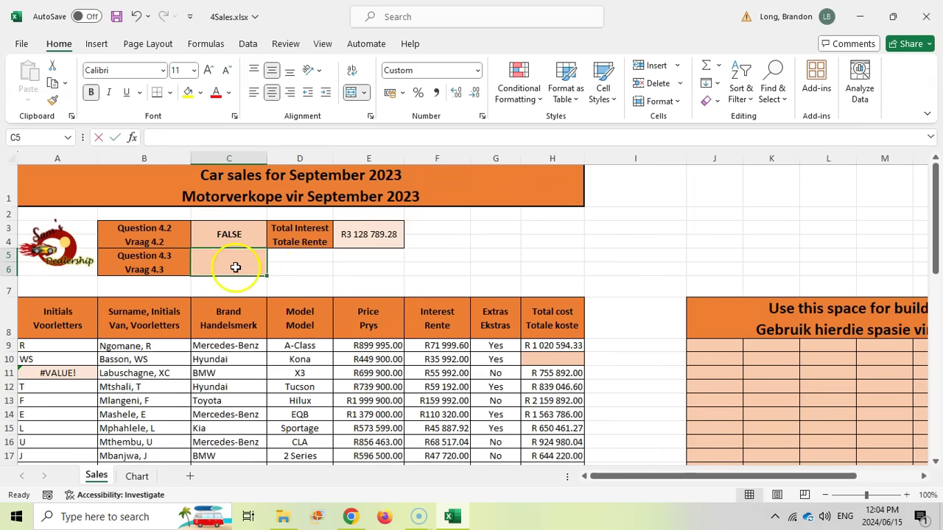
{"action": "type", "text": "=SUMIF"}
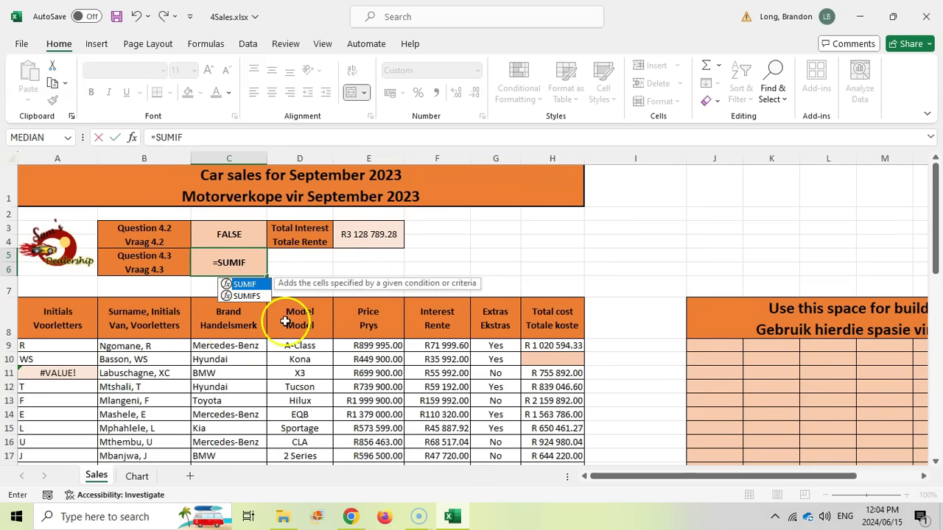
{"action": "type", "text": "S"}
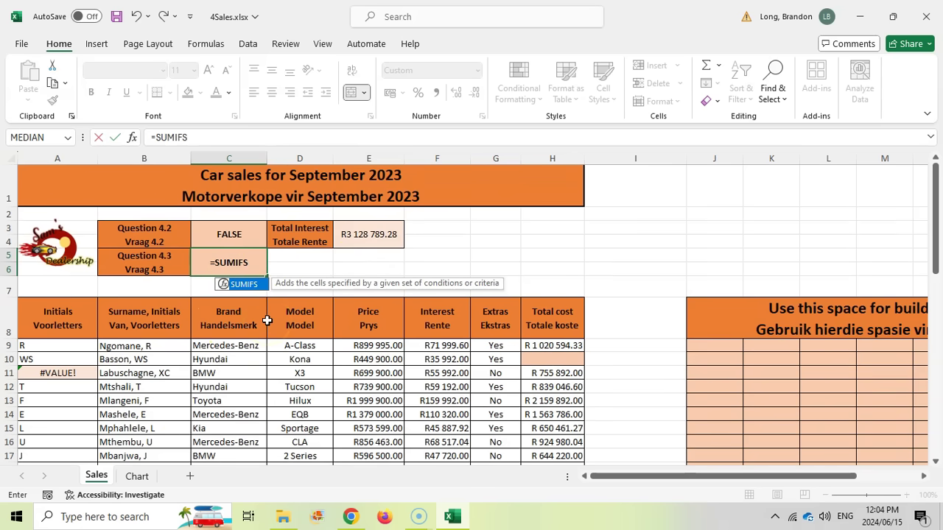
{"action": "type", "text": "("}
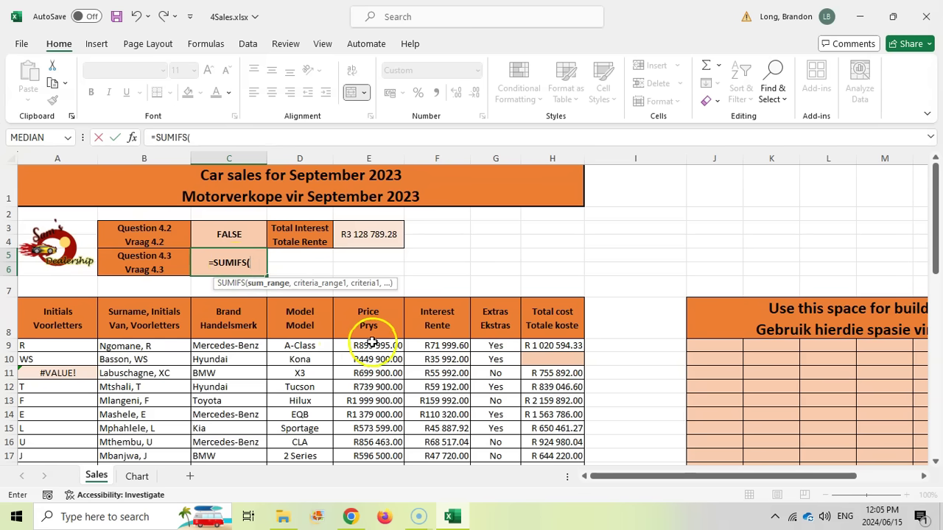
{"action": "left_click_drag", "start_coordinate": [373, 347], "coordinate": [374, 448]}
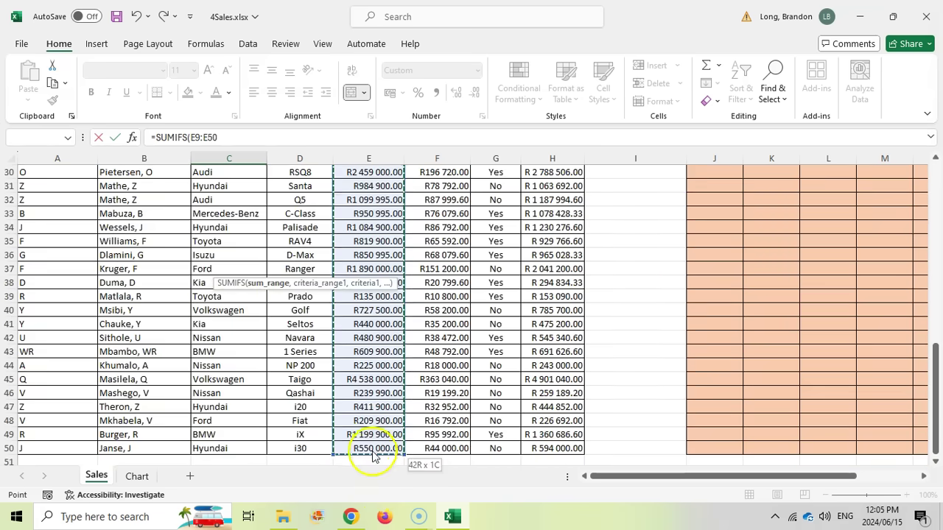
{"action": "left_click", "coordinate": [225, 137]}
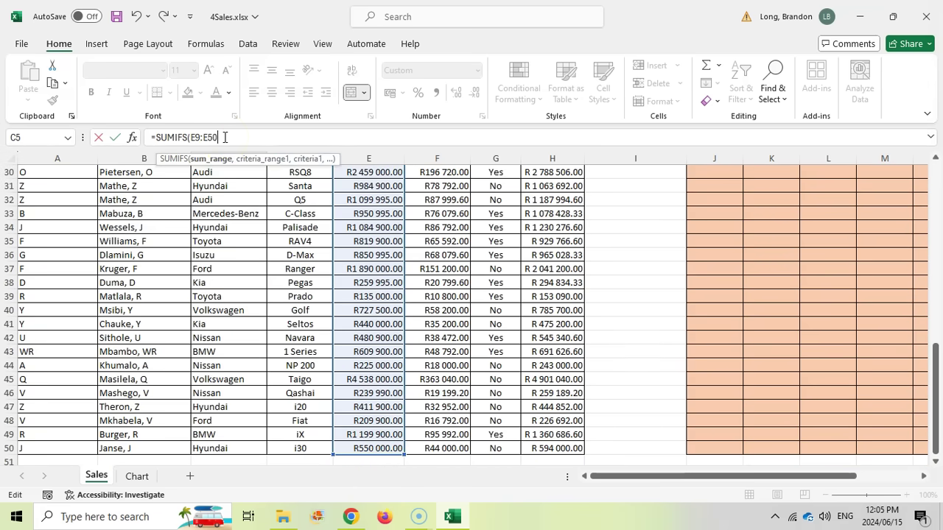
{"action": "type", "text": ","}
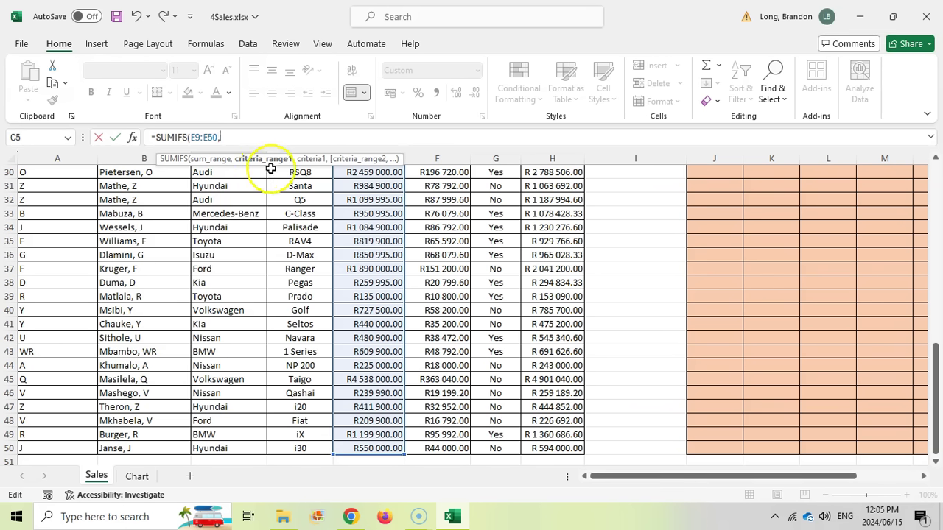
Add the brand range C9:C50 with the criterion "Hyundai" to the SUMIFS function in C5.
{"action": "scroll", "coordinate": [244, 220], "scroll_direction": "up", "scroll_amount": 1}
{"action": "scroll", "coordinate": [244, 220], "scroll_direction": "up", "scroll_amount": 8}
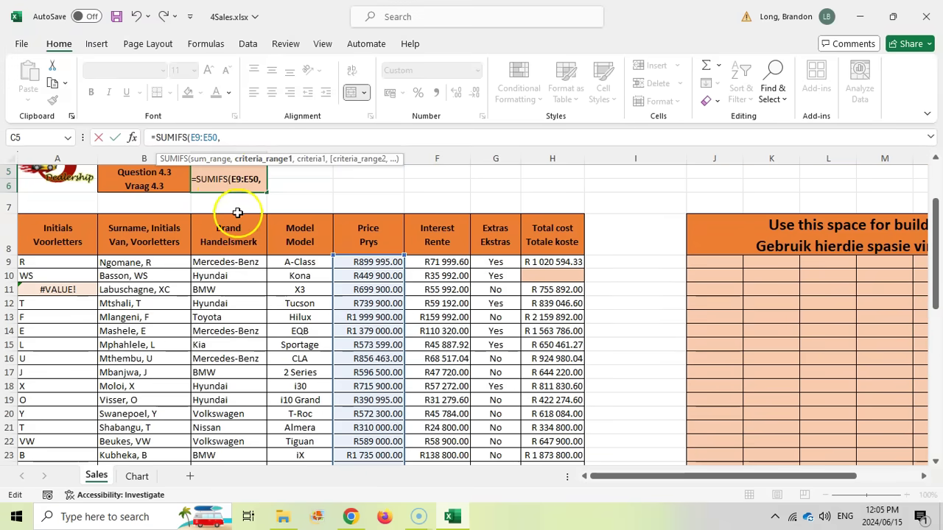
{"action": "left_click_drag", "start_coordinate": [226, 262], "coordinate": [237, 435]}
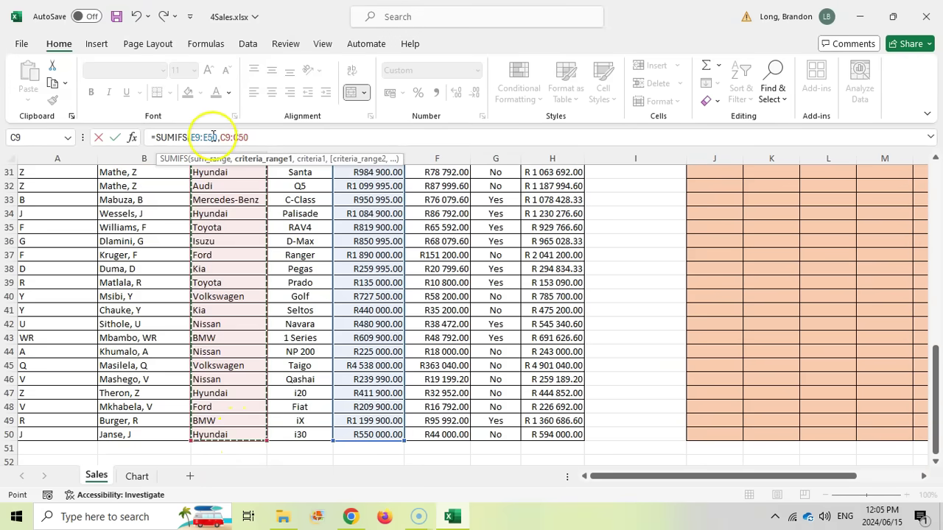
{"action": "left_click", "coordinate": [255, 136]}
{"action": "type", "text": ","}
{"action": "scroll", "coordinate": [277, 222], "scroll_direction": "up", "scroll_amount": 8}
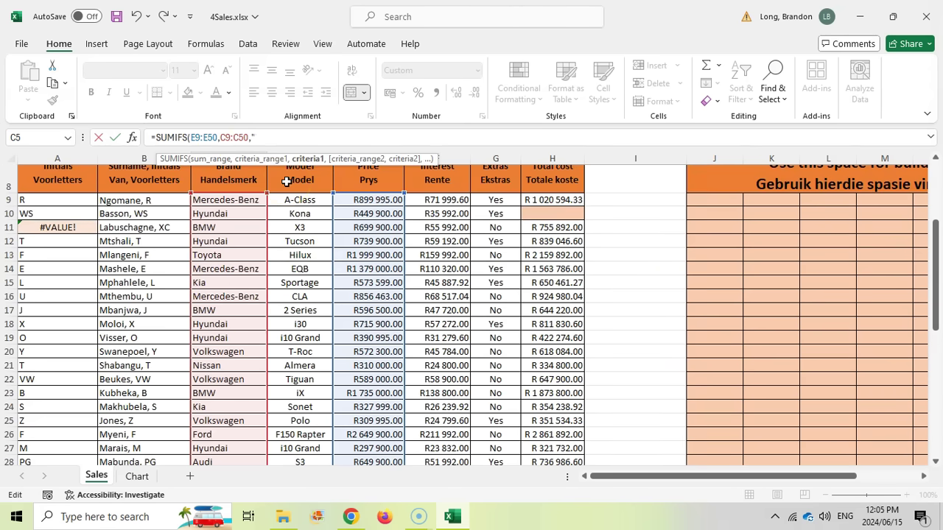
{"action": "type", "text": "\"Hyundai\","}
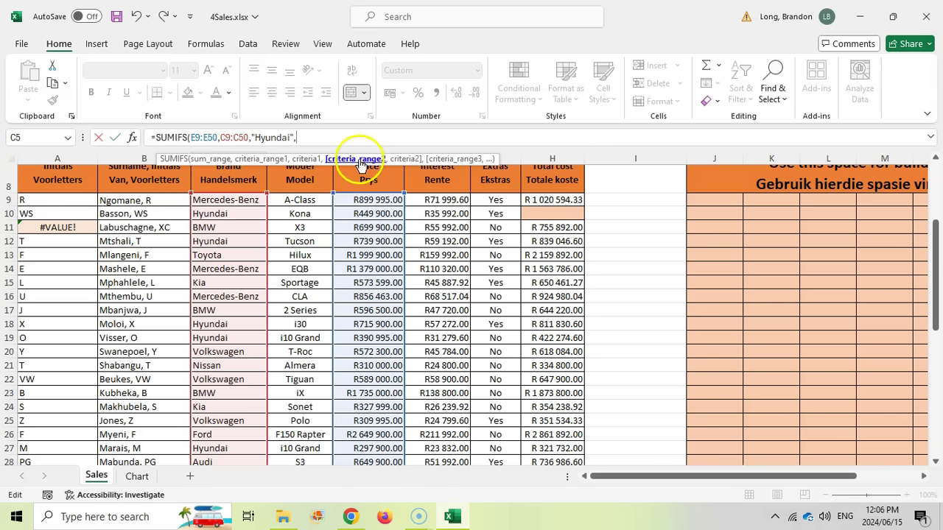
Add the model range D9:D50 with the criterion "i" as the second condition and close the SUMIFS function.
{"action": "left_click_drag", "start_coordinate": [297, 199], "coordinate": [299, 430]}
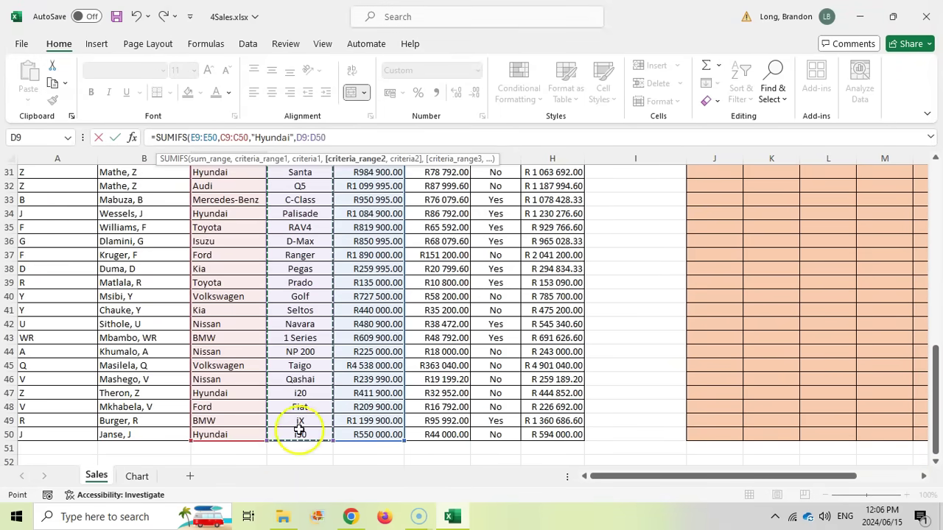
{"action": "left_click", "coordinate": [328, 138]}
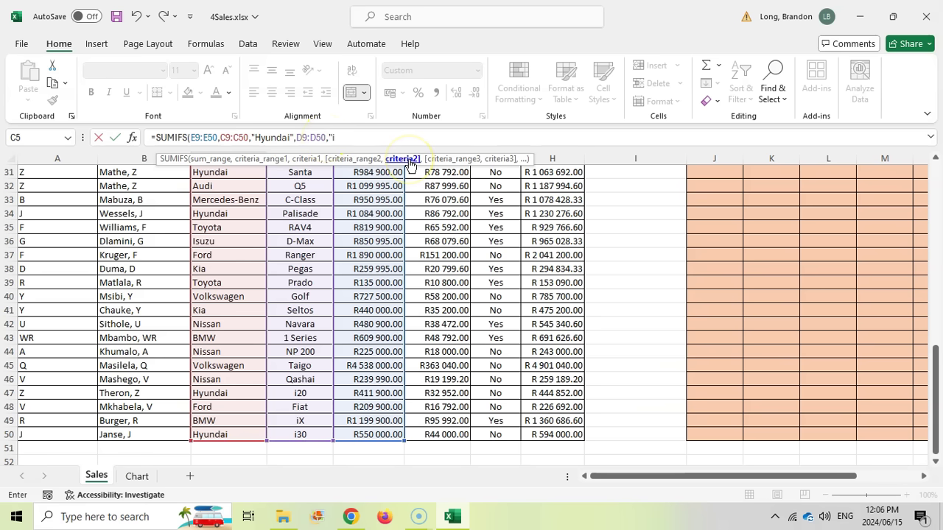
{"action": "type", "text": ",\"i\")"}
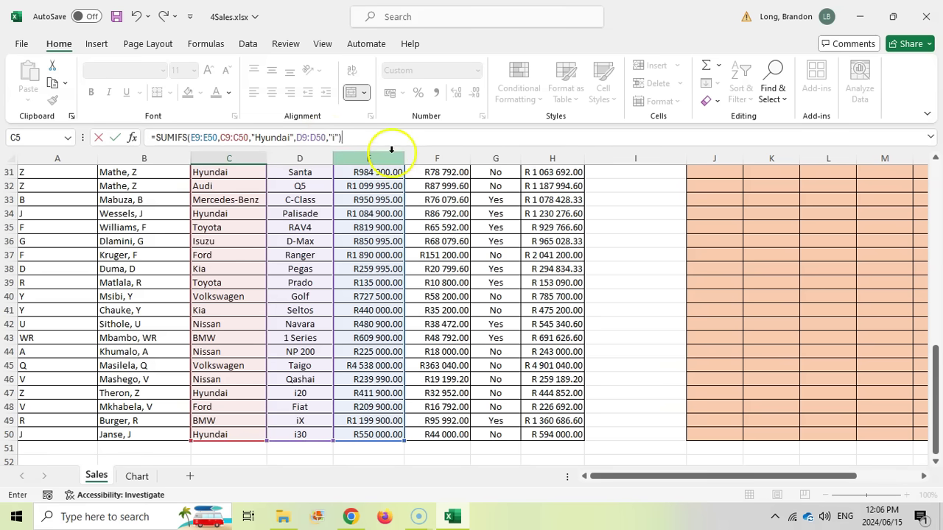
Change the second SUMIFS criterion to "i*" and check it against the entries in the Model column.
{"action": "scroll", "coordinate": [320, 244], "scroll_direction": "up", "scroll_amount": 10}
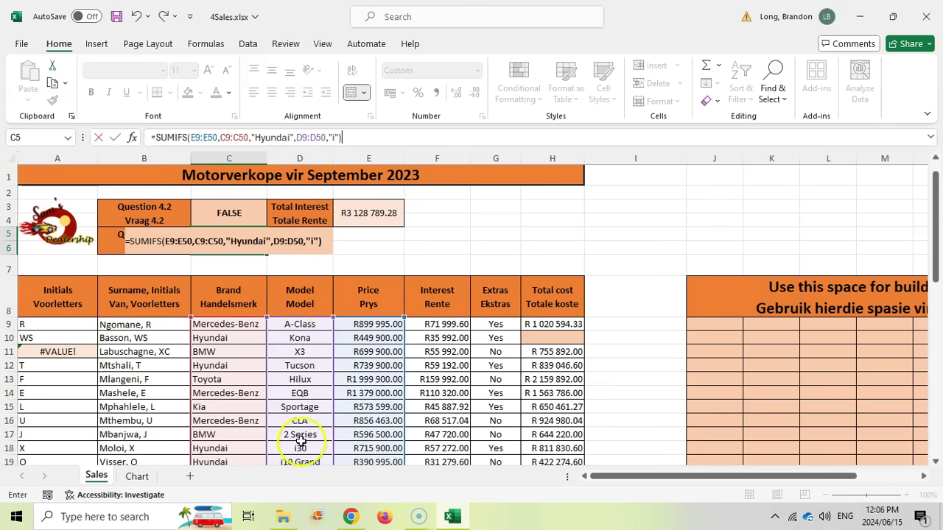
{"action": "scroll", "coordinate": [299, 442], "scroll_direction": "down", "scroll_amount": 2}
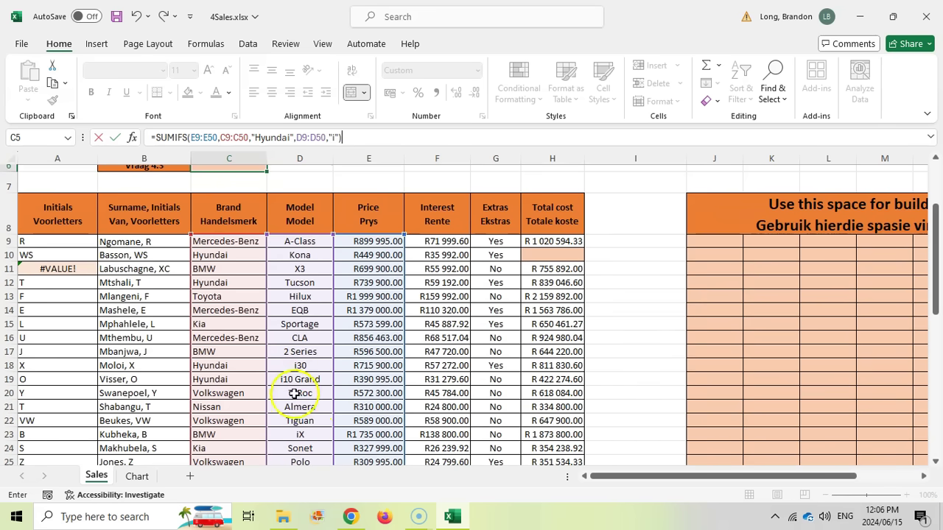
{"action": "left_click", "coordinate": [335, 137]}
{"action": "type", "text": "i"}
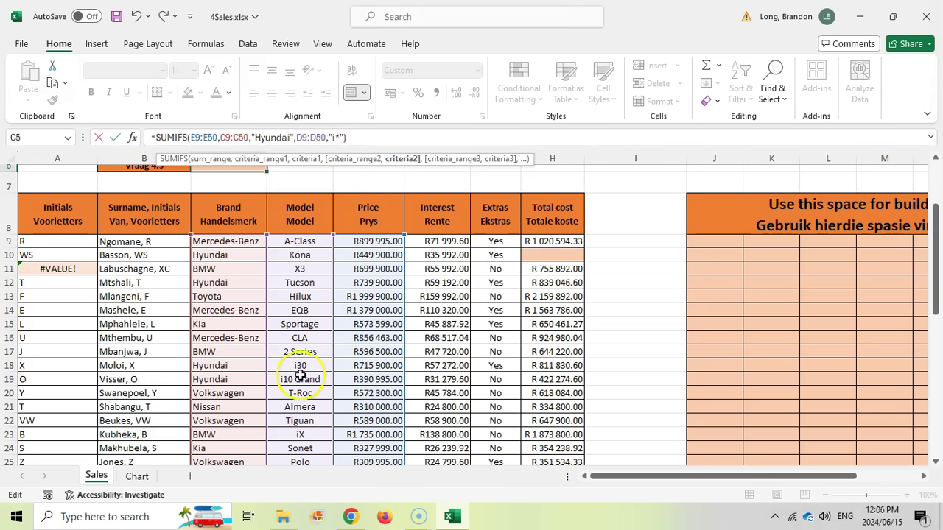
{"action": "type", "text": "*"}
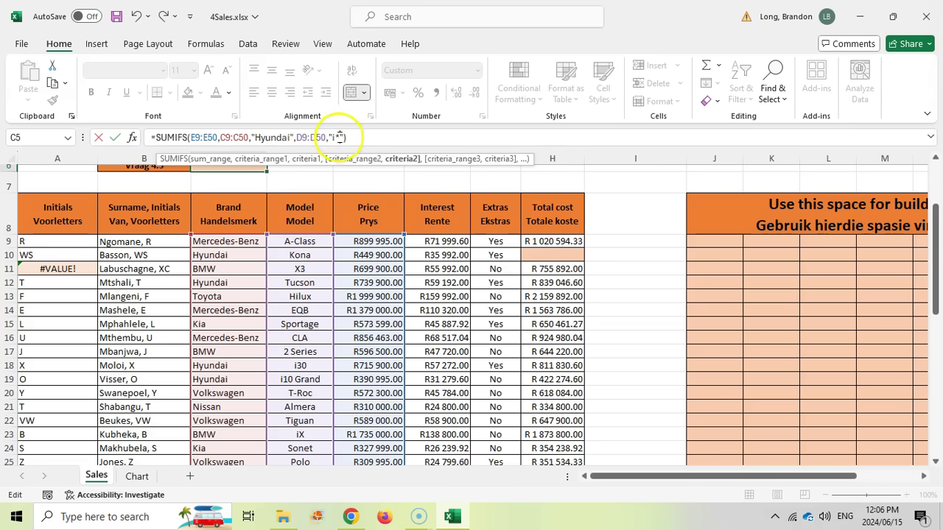
{"action": "scroll", "coordinate": [318, 360], "scroll_direction": "down", "scroll_amount": 3}
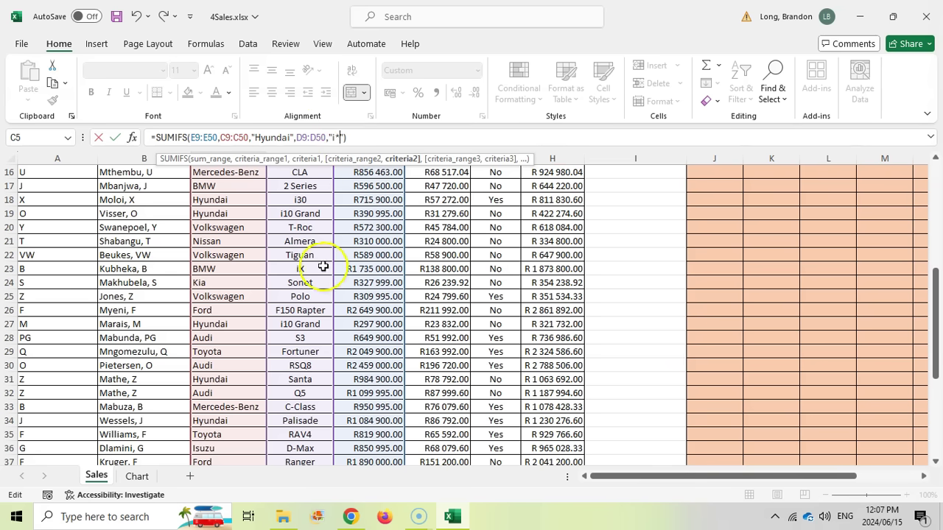
Confirm the SUMIFS formula with the "i*" criterion in C5 and review its arguments against the Model column.
{"action": "scroll", "coordinate": [323, 266], "scroll_direction": "up", "scroll_amount": 2}
{"action": "scroll", "coordinate": [326, 227], "scroll_direction": "up", "scroll_amount": 2}
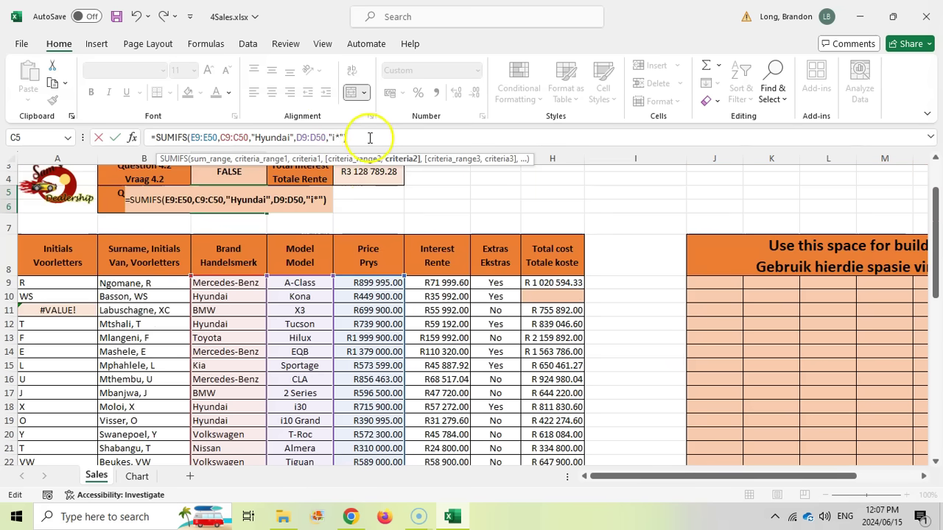
{"action": "key", "text": "Return"}
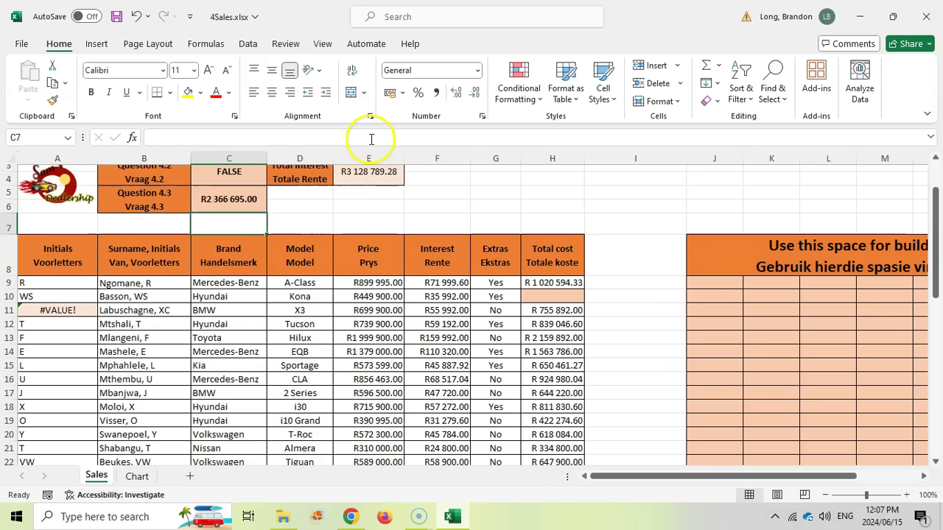
{"action": "left_click", "coordinate": [209, 202]}
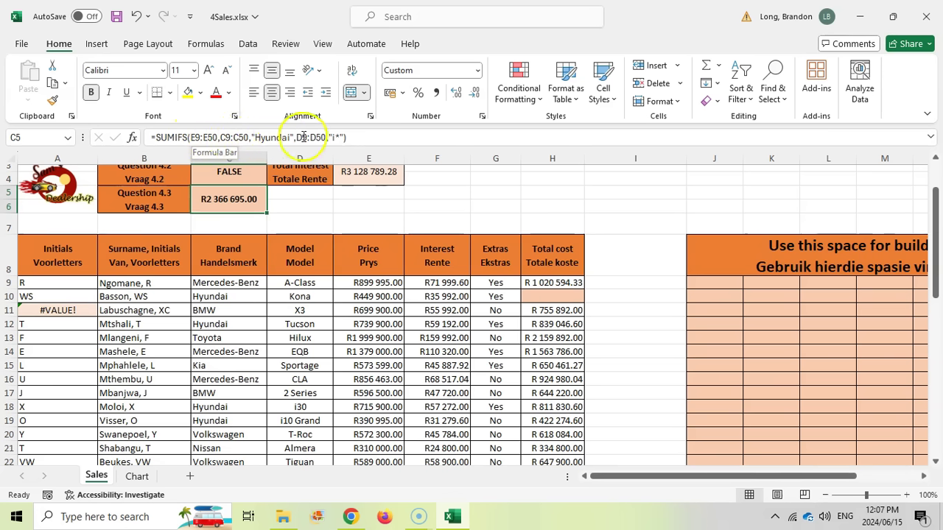
{"action": "left_click", "coordinate": [300, 286]}
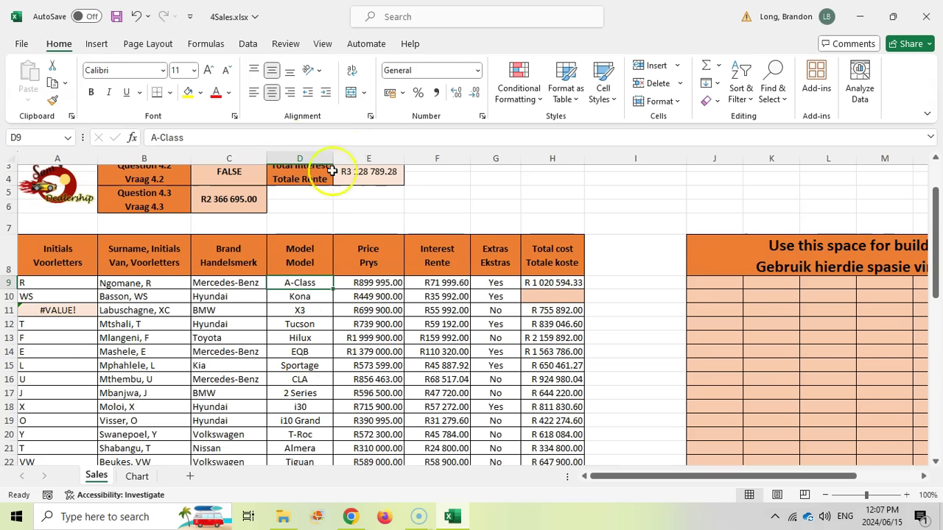
{"action": "scroll", "coordinate": [317, 237], "scroll_direction": "up", "scroll_amount": 1}
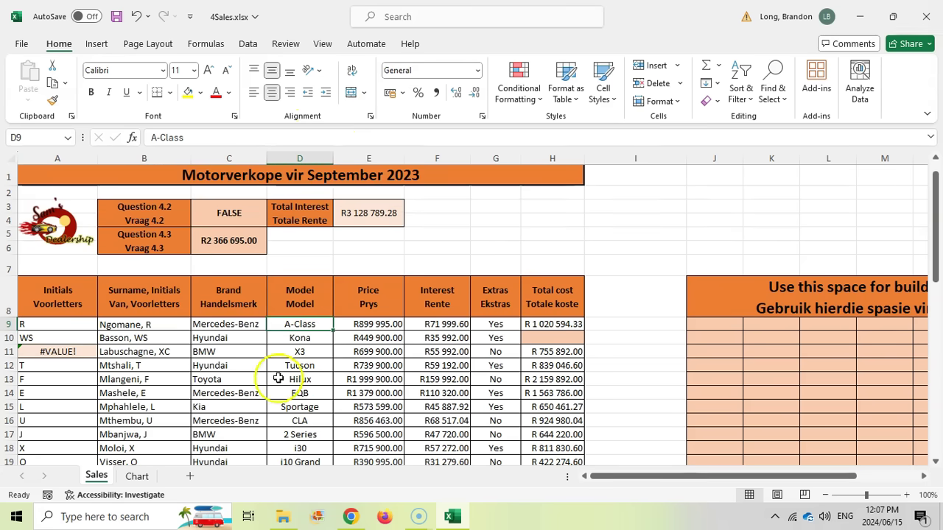
{"action": "left_click", "coordinate": [244, 240]}
{"action": "scroll", "coordinate": [333, 204], "scroll_direction": "down", "scroll_amount": 2}
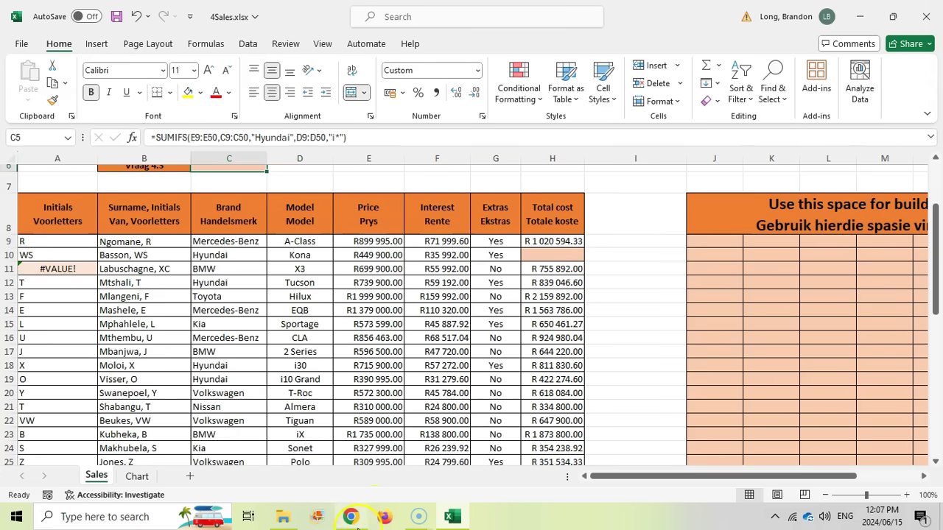
Read question 4.4 in the exam PDF in Chrome and inspect the existing MID function in cell A11 of the Excel workbook.
{"action": "left_click", "coordinate": [351, 516]}
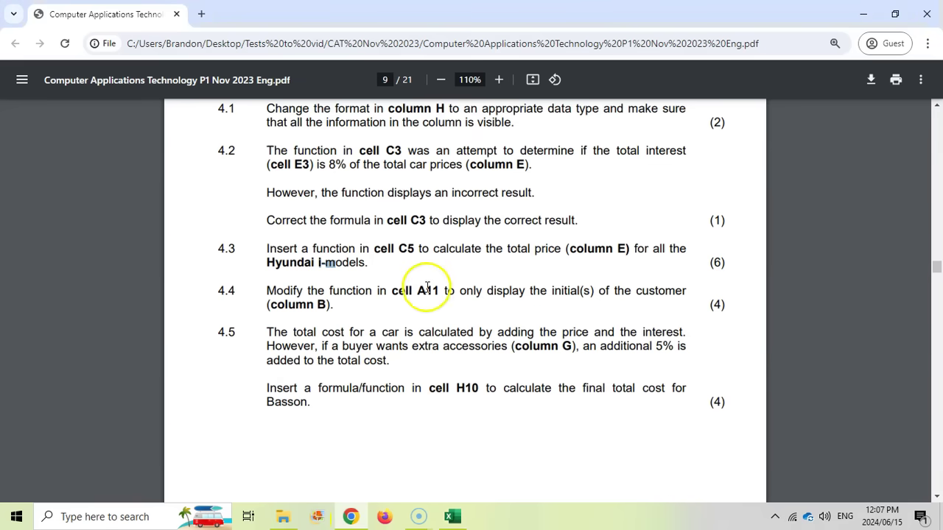
{"action": "left_click", "coordinate": [454, 517]}
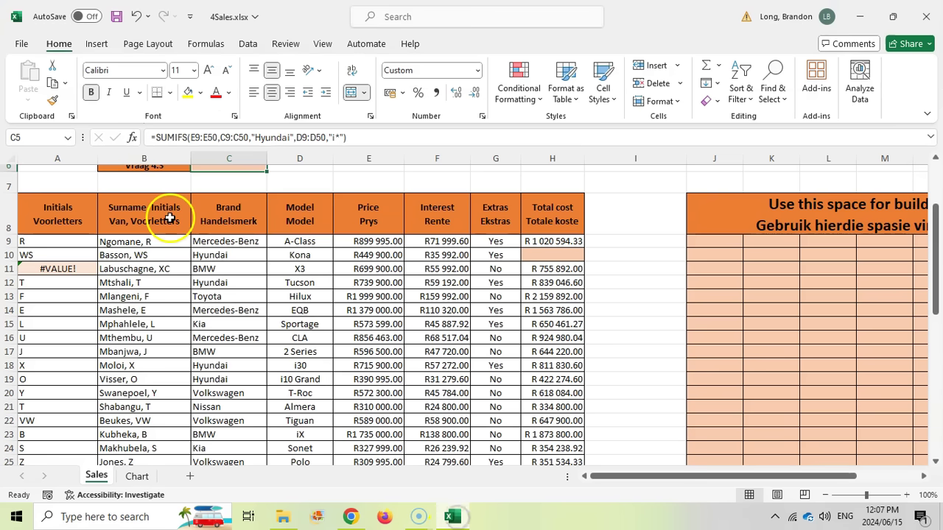
{"action": "scroll", "coordinate": [169, 218], "scroll_direction": "up", "scroll_amount": 2}
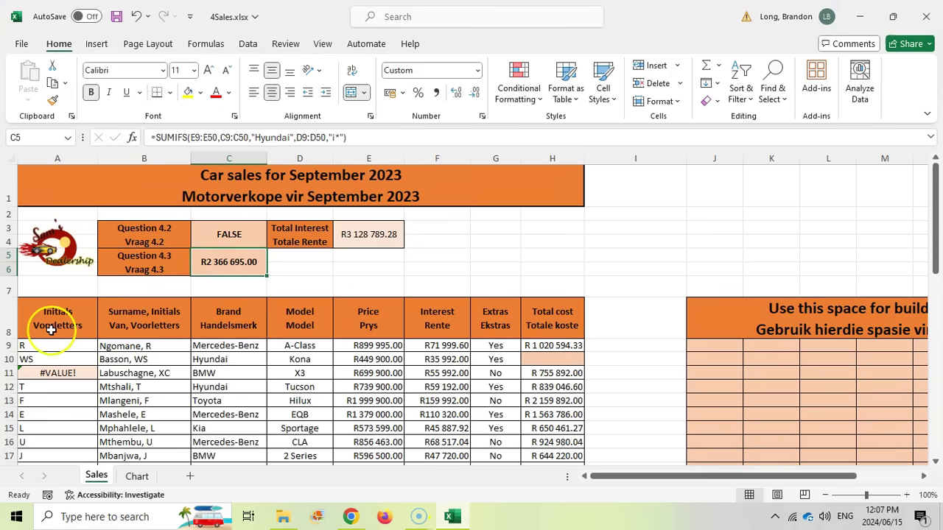
{"action": "left_click", "coordinate": [46, 374]}
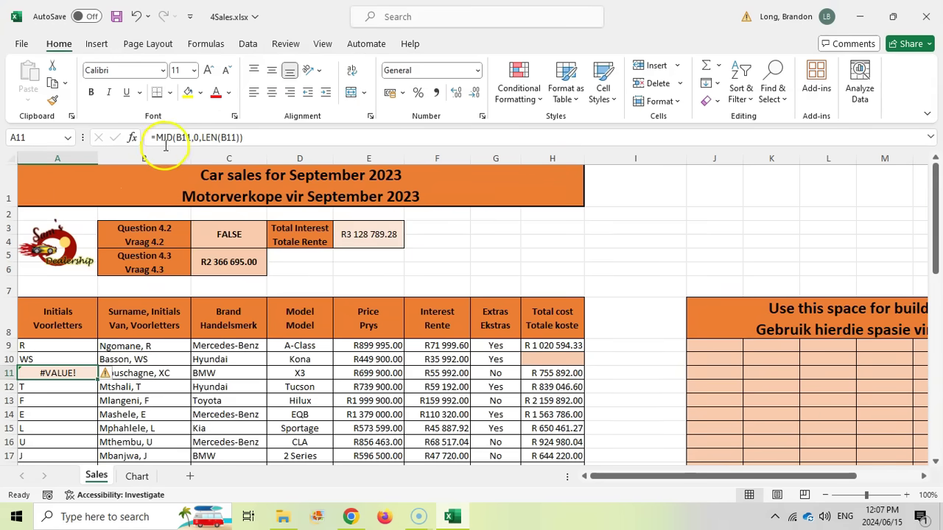
{"action": "left_click", "coordinate": [343, 519]}
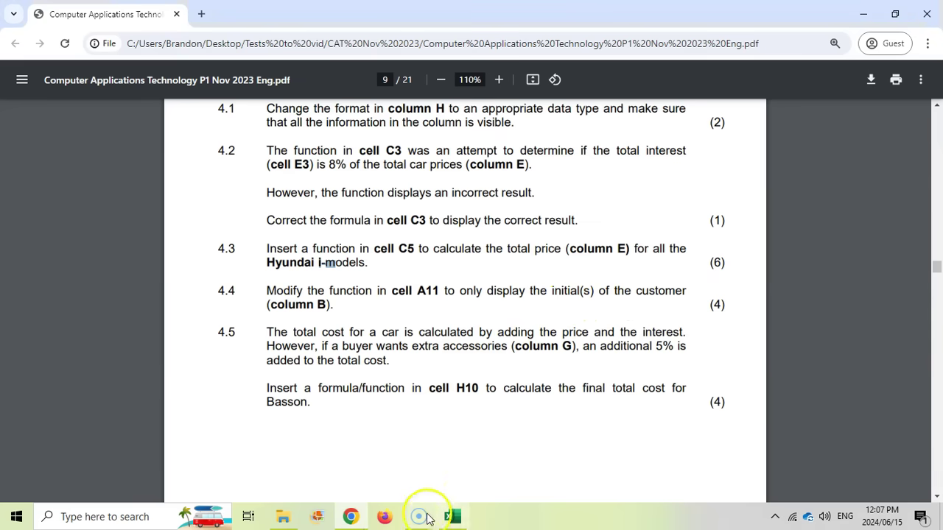
{"action": "left_click", "coordinate": [453, 517]}
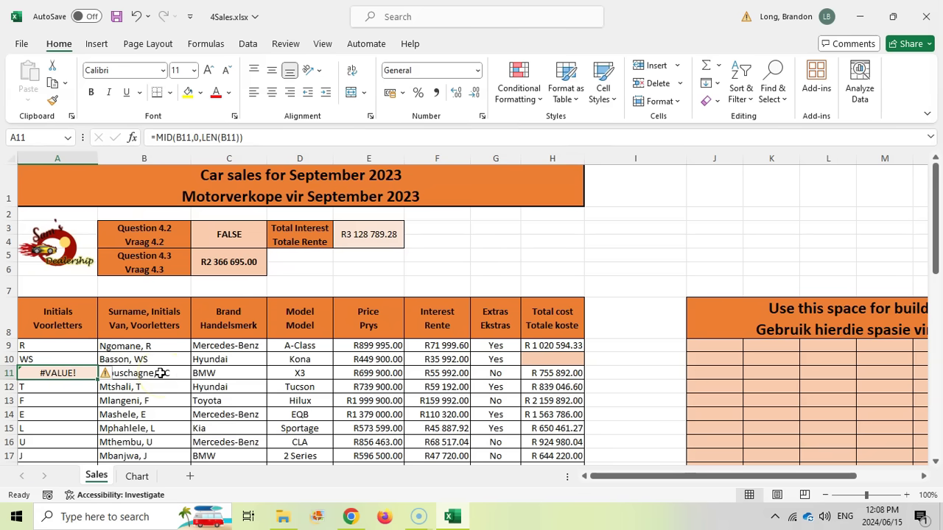
Check how surnames and initials are separated in column B, and replace the start position in A11's MID function with FIND(",",B11).
{"action": "scroll", "coordinate": [147, 375], "scroll_direction": "down", "scroll_amount": 2}
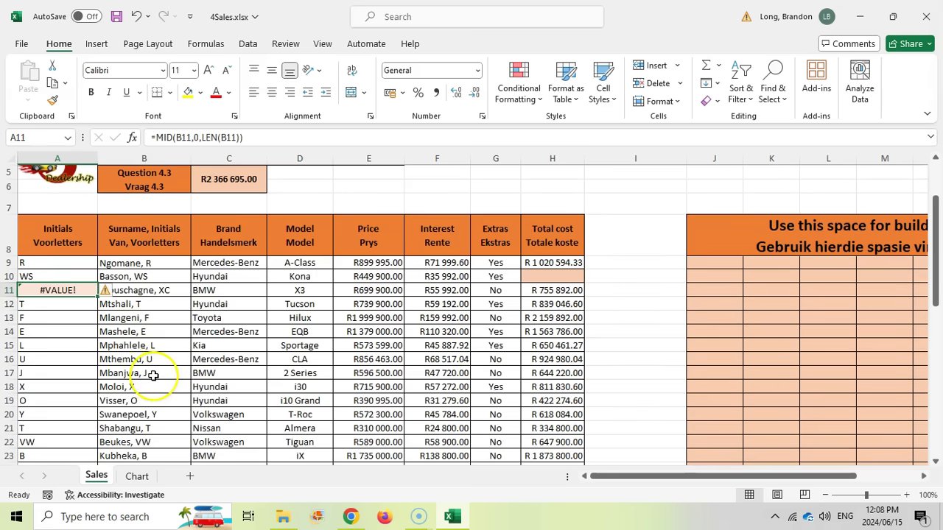
{"action": "scroll", "coordinate": [153, 375], "scroll_direction": "down", "scroll_amount": 4}
{"action": "scroll", "coordinate": [152, 376], "scroll_direction": "down", "scroll_amount": 4}
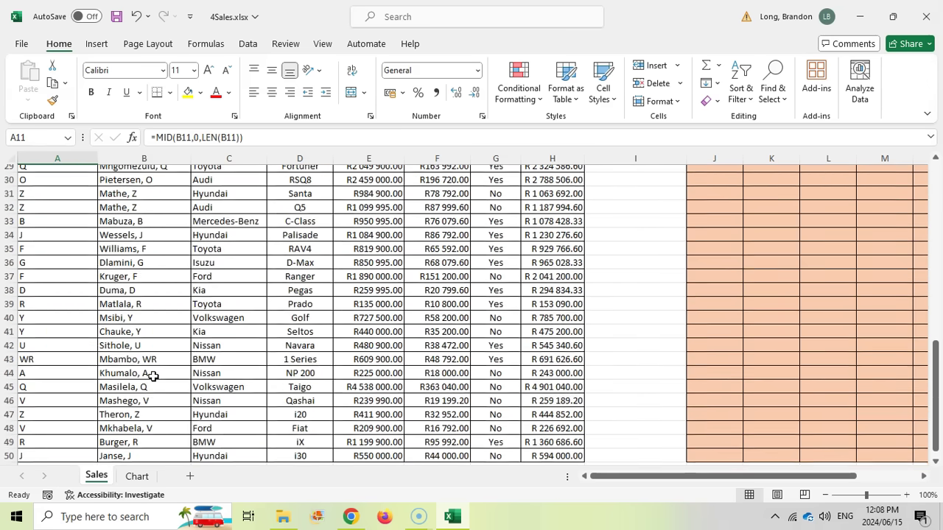
{"action": "scroll", "coordinate": [152, 376], "scroll_direction": "down", "scroll_amount": 2}
{"action": "scroll", "coordinate": [122, 338], "scroll_direction": "up", "scroll_amount": 12}
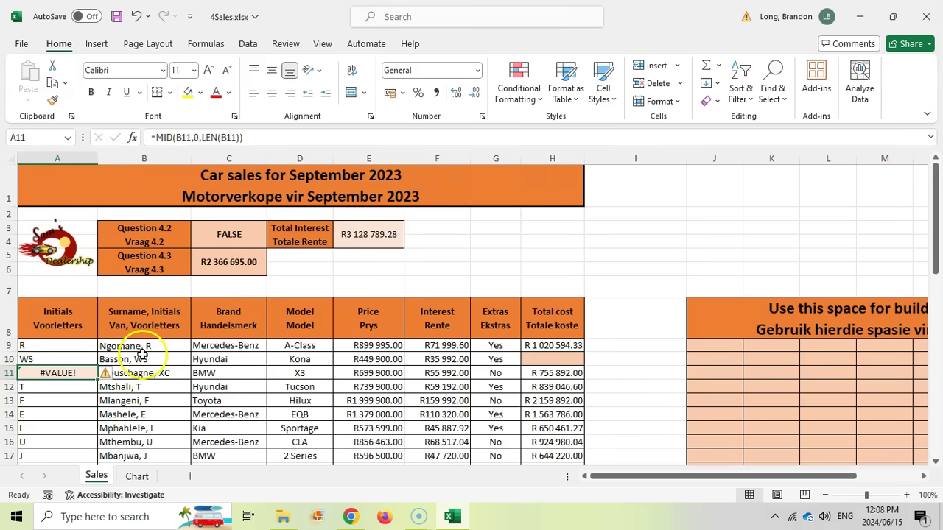
{"action": "double_click", "coordinate": [196, 137]}
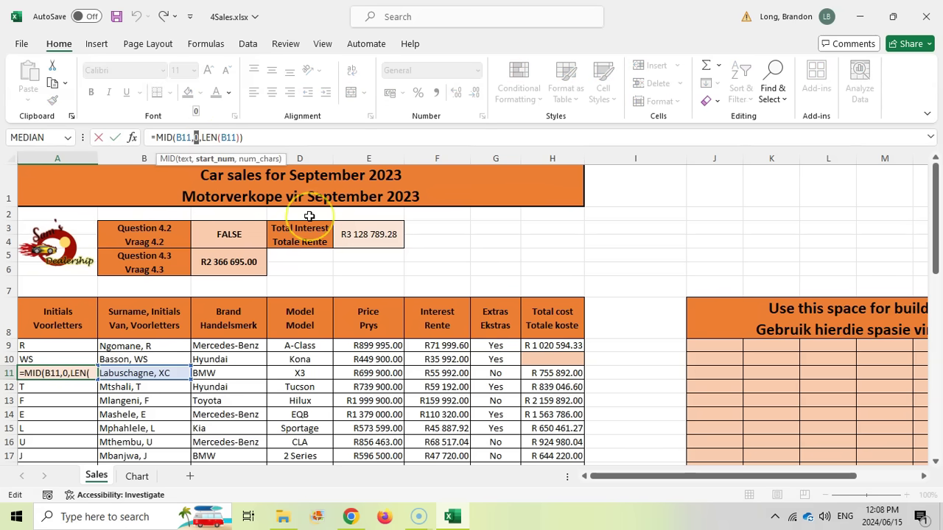
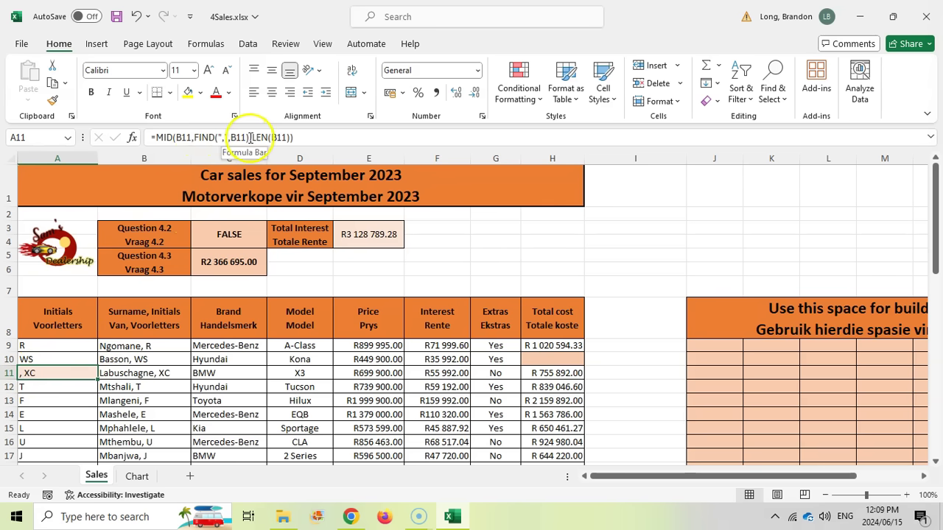
Add +2 after the FIND function in A11's MID formula and copy the formula down to A16.
{"action": "left_click", "coordinate": [249, 138]}
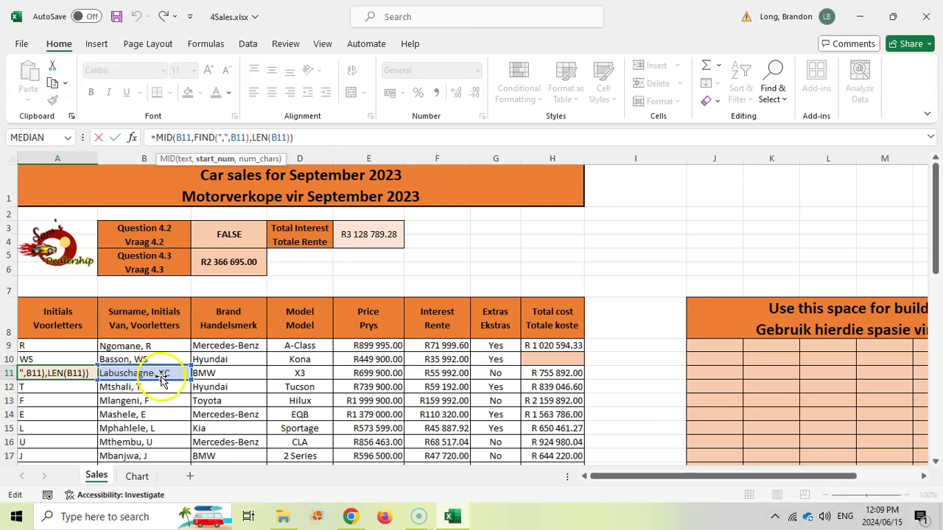
{"action": "type", "text": "+2"}
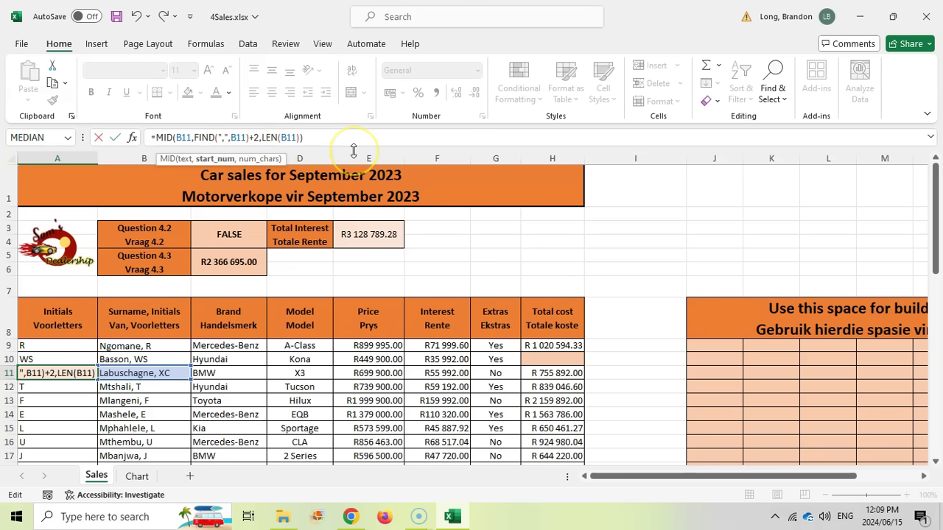
{"action": "key", "text": "Return"}
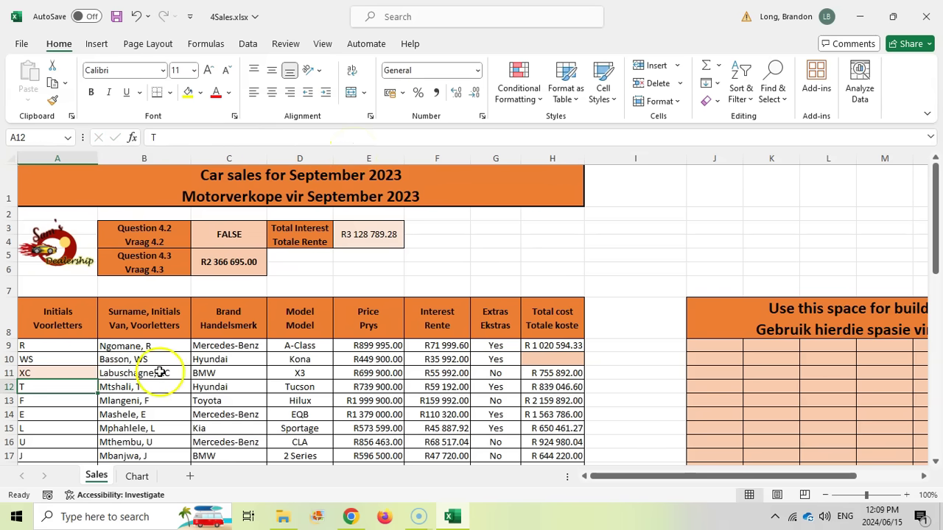
{"action": "left_click", "coordinate": [73, 373]}
{"action": "mouse_move", "coordinate": [97, 380]}
{"action": "left_mouse_down"}
{"action": "mouse_move", "coordinate": [93, 442]}
{"action": "mouse_move", "coordinate": [29, 372]}
{"action": "mouse_move", "coordinate": [29, 417]}
{"action": "mouse_move", "coordinate": [64, 394]}
{"action": "mouse_move", "coordinate": [63, 370]}
{"action": "left_mouse_up"}
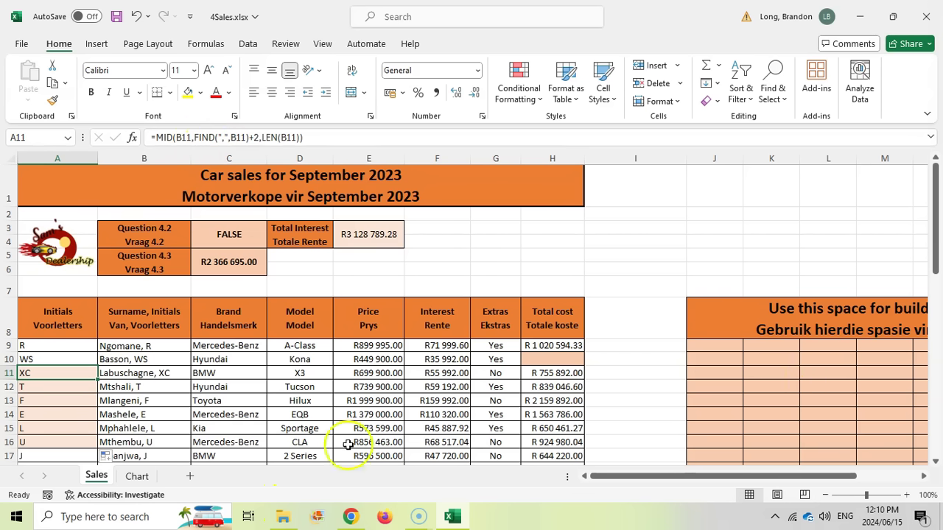
Read question 4.5 in the exam PDF in Chrome and inspect H10 and the Extras entry in G10 of the Excel workbook.
{"action": "left_click", "coordinate": [351, 517]}
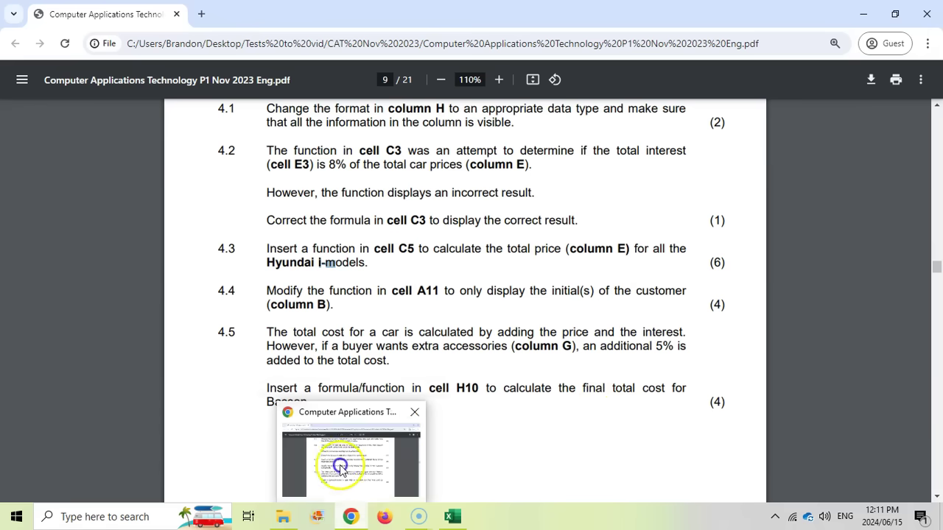
{"action": "left_click", "coordinate": [452, 517]}
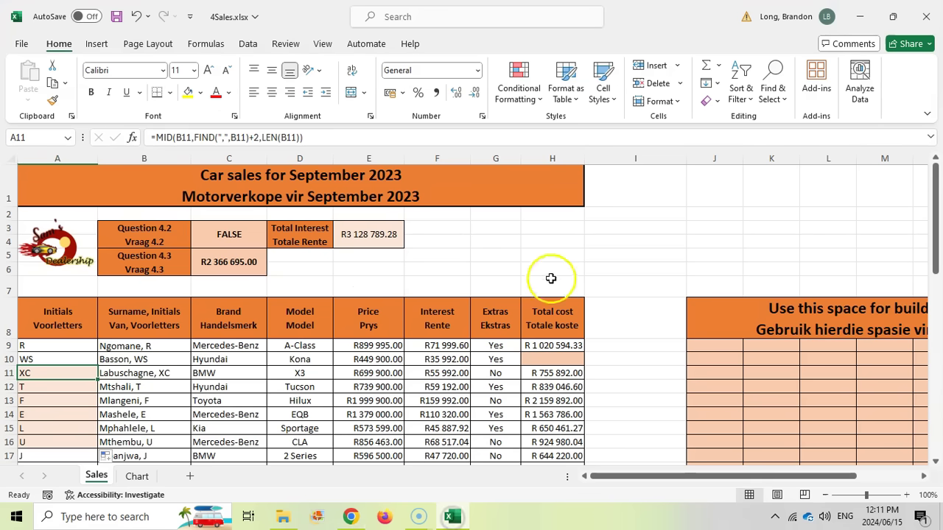
{"action": "left_click", "coordinate": [559, 359]}
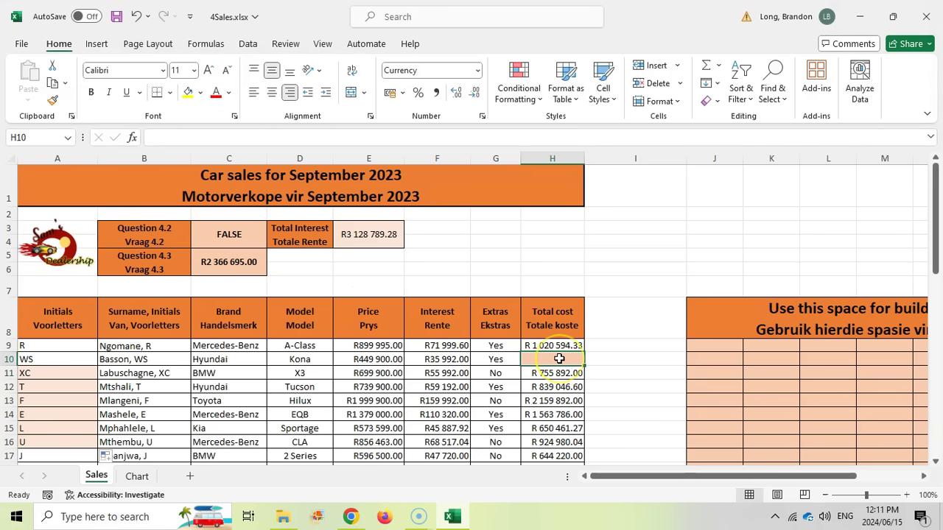
{"action": "left_click", "coordinate": [496, 361]}
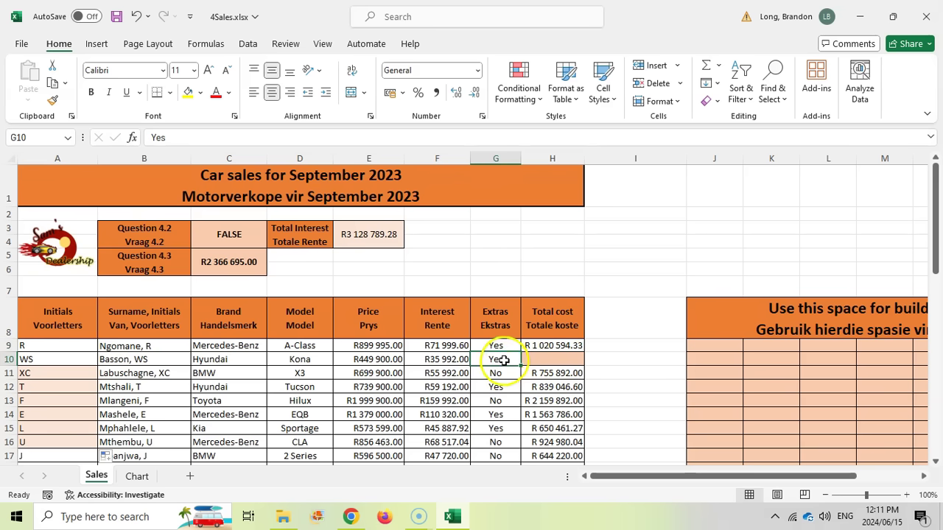
{"action": "left_click", "coordinate": [552, 358]}
Consult question 4.5 in Chrome and add price and interest in working cell J10 of the Excel workbook with =E10+F10.
{"action": "left_click", "coordinate": [731, 360]}
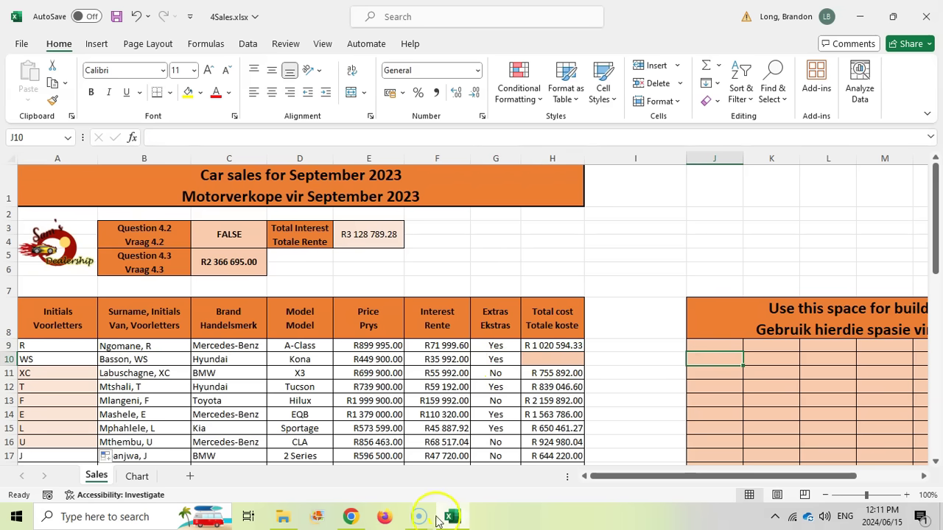
{"action": "left_click", "coordinate": [351, 516]}
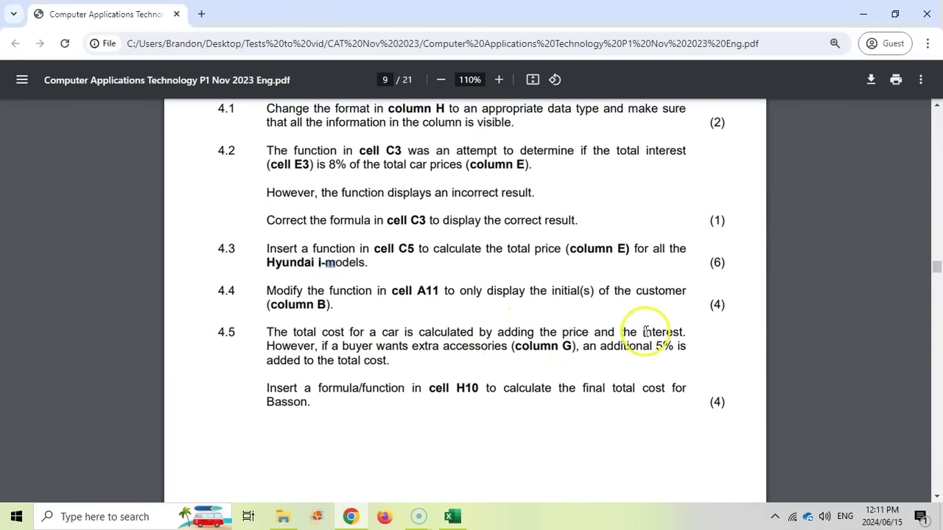
{"action": "left_click", "coordinate": [452, 516]}
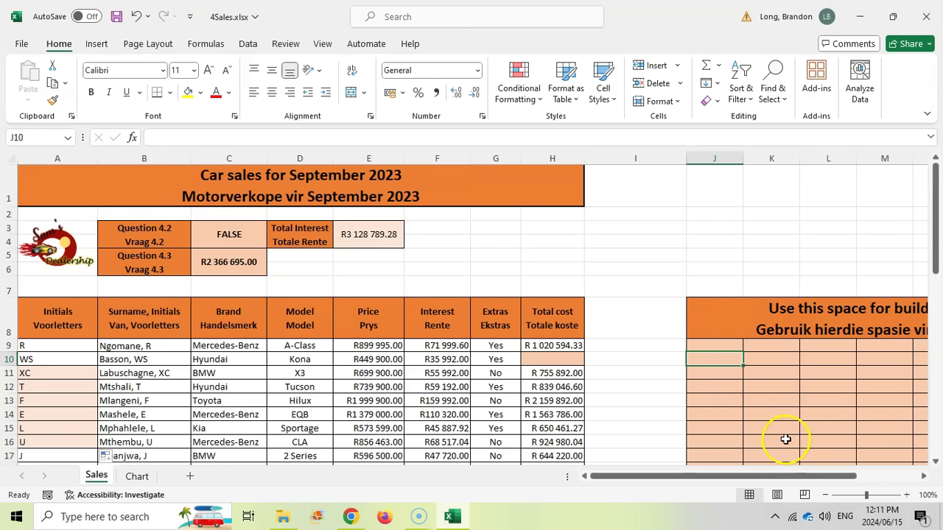
{"action": "type", "text": "="}
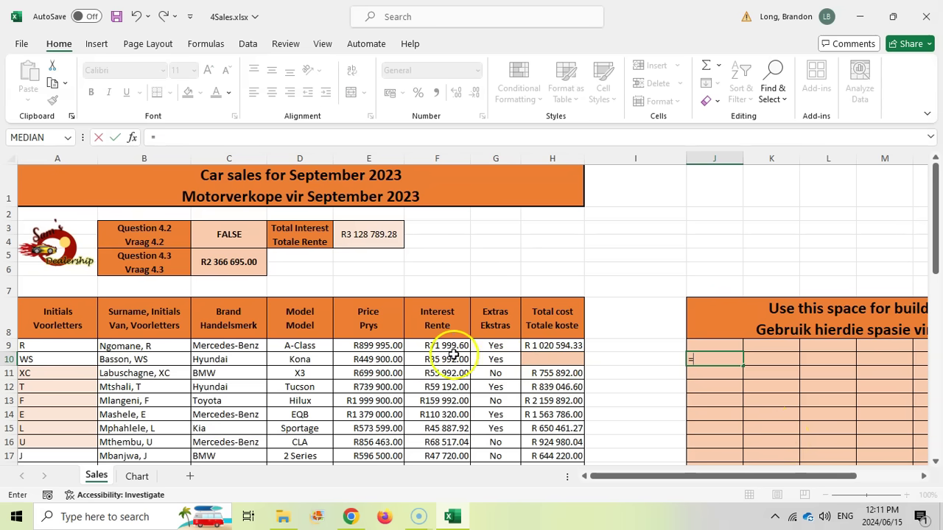
{"action": "left_click", "coordinate": [383, 359]}
{"action": "type", "text": "+"}
{"action": "left_click", "coordinate": [453, 363]}
{"action": "key", "text": "Return"}
{"action": "left_click", "coordinate": [704, 358]}
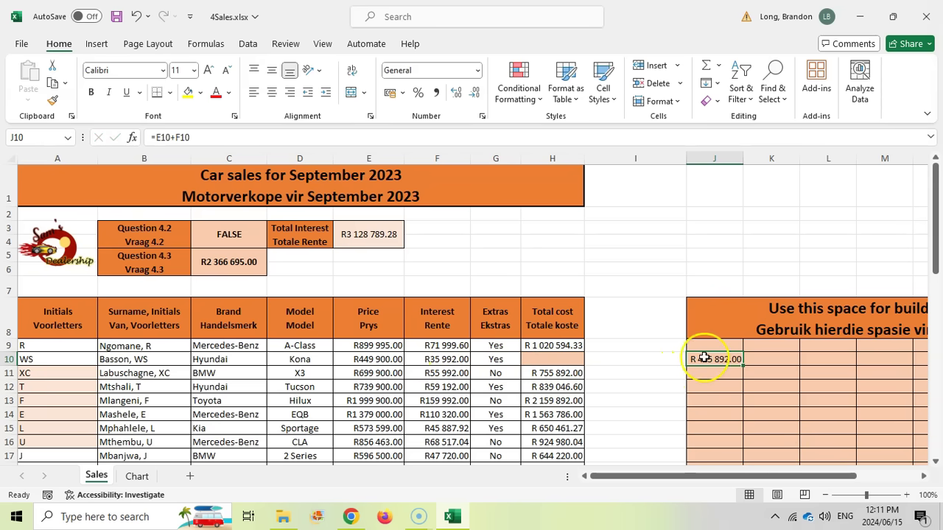
Recheck the extras rule in the exam PDF and add the additional 5% in Excel working cell K10 with =J10+5/100*J10.
{"action": "key", "text": "alt+Tab"}
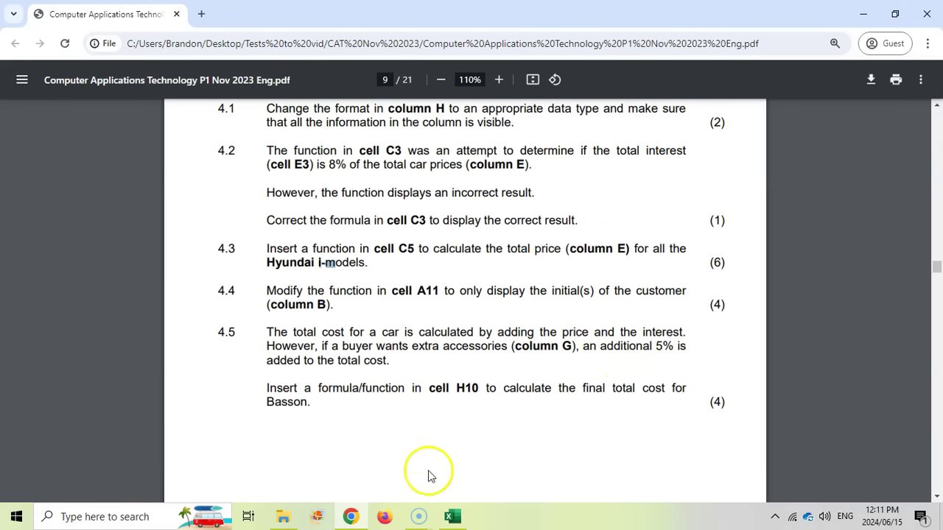
{"action": "left_click", "coordinate": [453, 514]}
{"action": "left_click", "coordinate": [496, 361]}
{"action": "left_click", "coordinate": [722, 360]}
{"action": "left_click", "coordinate": [770, 357]}
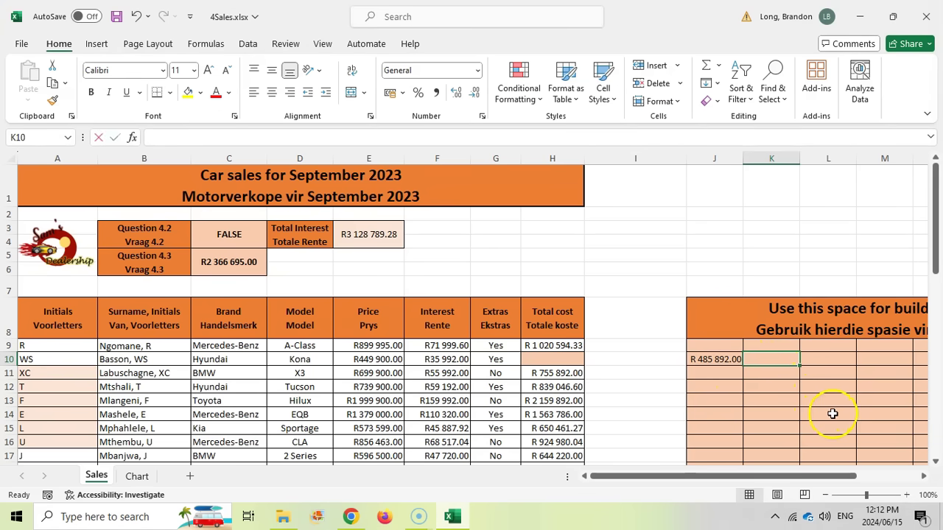
{"action": "type", "text": "="}
{"action": "left_click", "coordinate": [731, 363]}
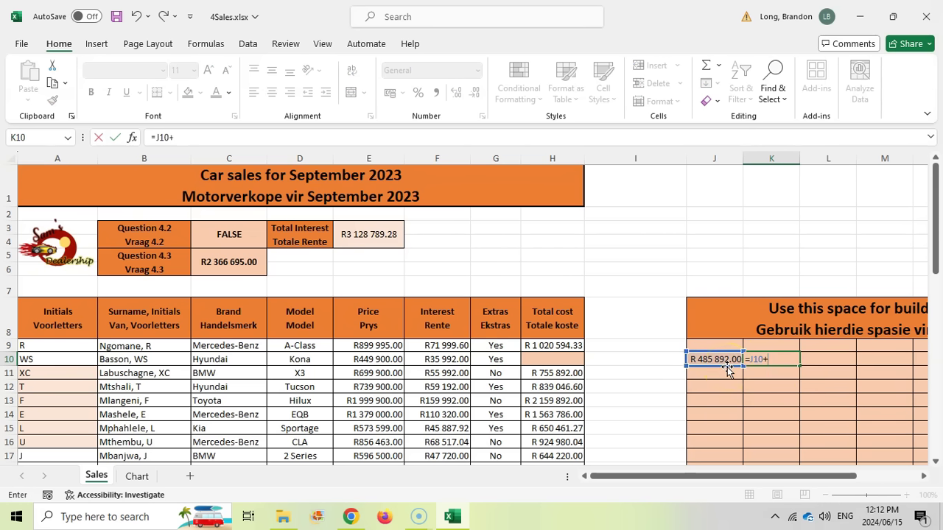
{"action": "type", "text": "+"}
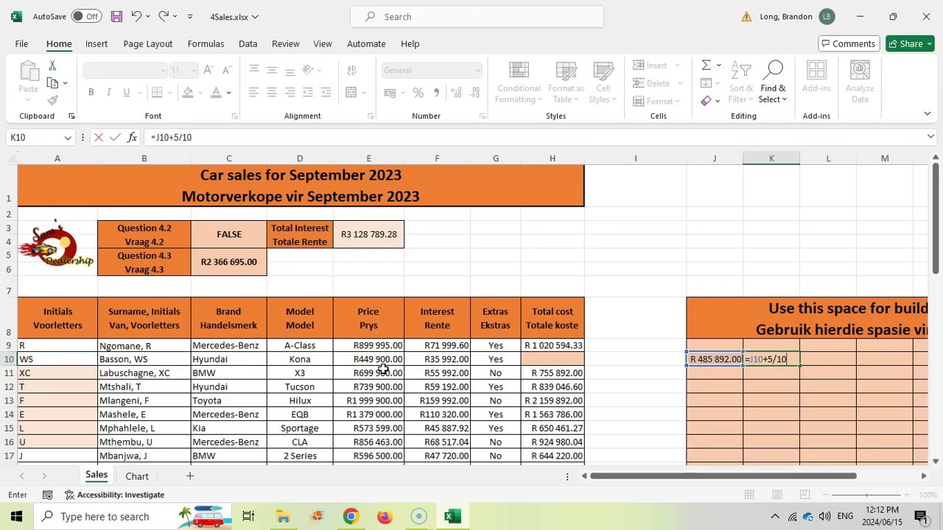
{"action": "left_click", "coordinate": [729, 361]}
{"action": "key", "text": "Return"}
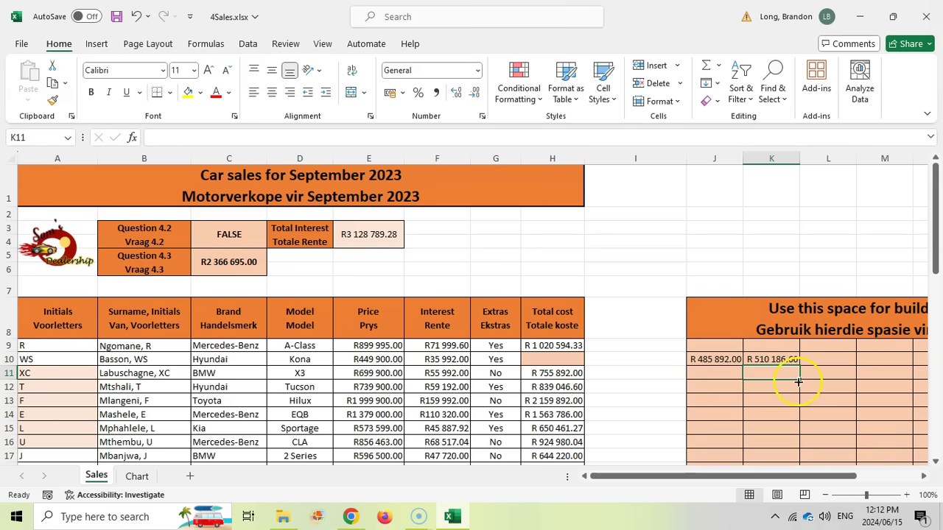
Calculate the cost including the additional 5% in working cell L10 with the alternative formula =J10*1.05.
{"action": "left_click", "coordinate": [735, 355]}
{"action": "left_click", "coordinate": [766, 360]}
{"action": "left_click", "coordinate": [826, 359]}
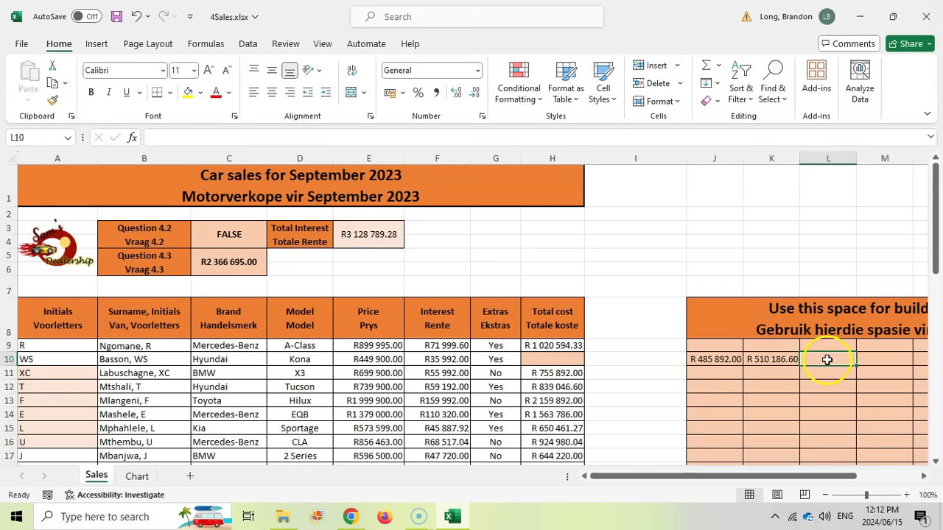
{"action": "type", "text": "="}
{"action": "left_click", "coordinate": [721, 360]}
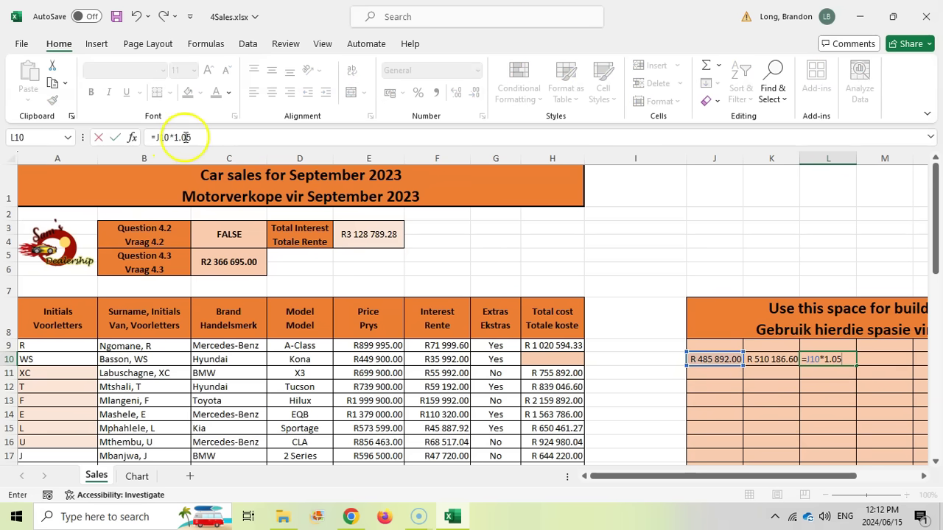
{"action": "key", "text": "Return"}
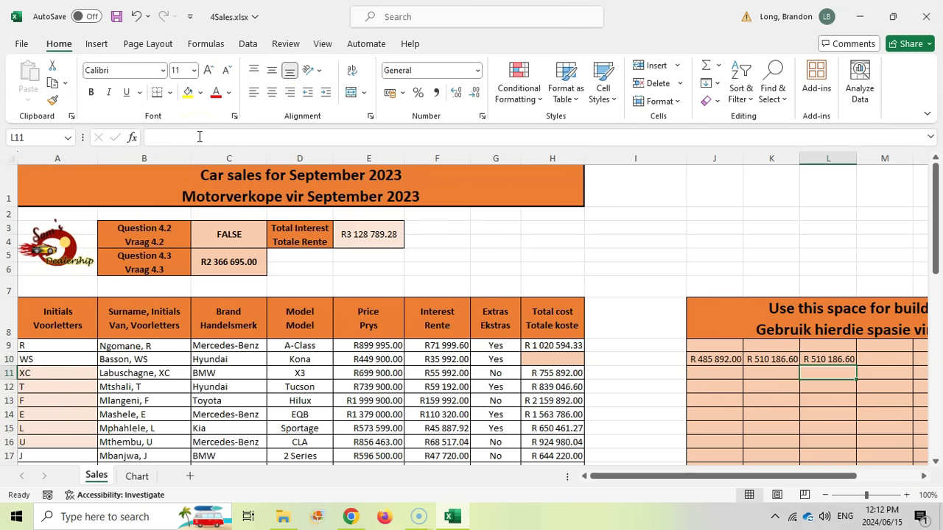
Enter the total cost formula =IF(G10="Yes",K10,J10) in H10.
{"action": "left_click", "coordinate": [560, 359]}
{"action": "type", "text": "=IF("}
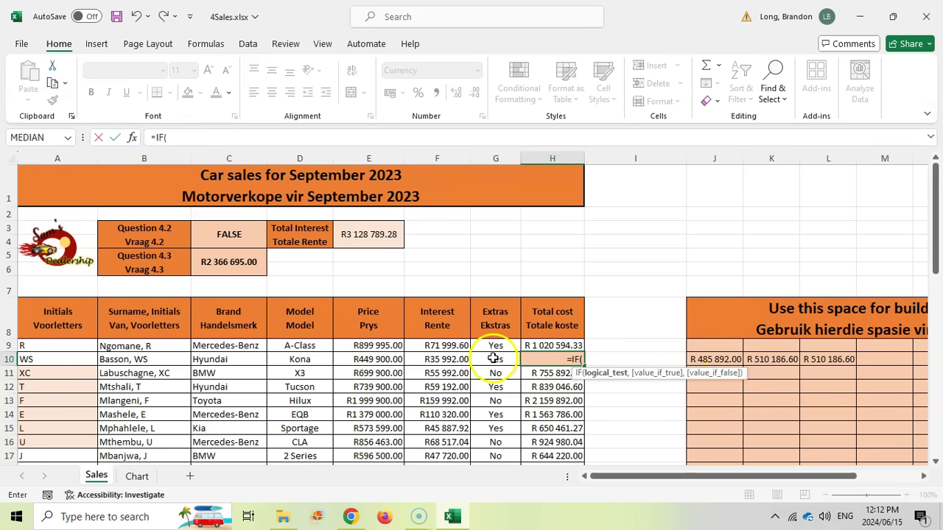
{"action": "left_click", "coordinate": [493, 359]}
{"action": "type", "text": "=\"Yes"}
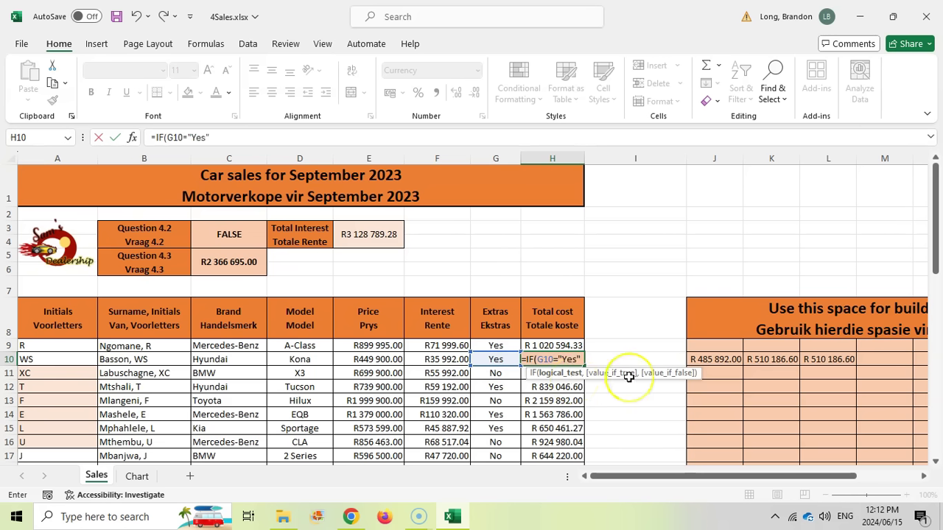
{"action": "type", "text": "\","}
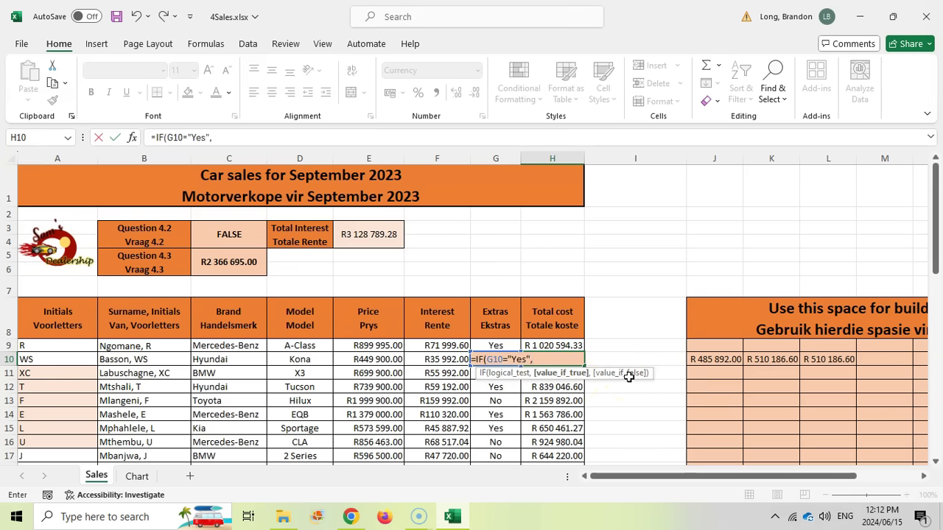
{"action": "left_click", "coordinate": [778, 359]}
{"action": "type", "text": ","}
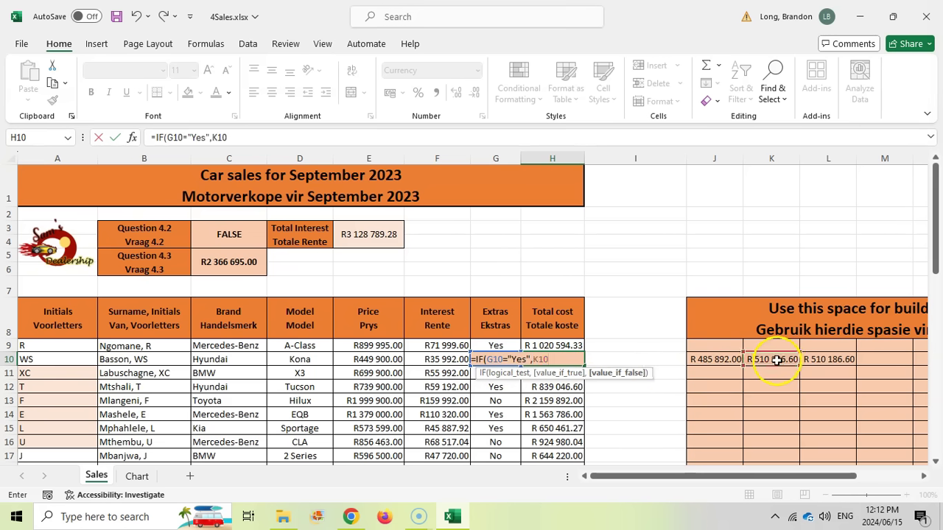
{"action": "left_click", "coordinate": [712, 359]}
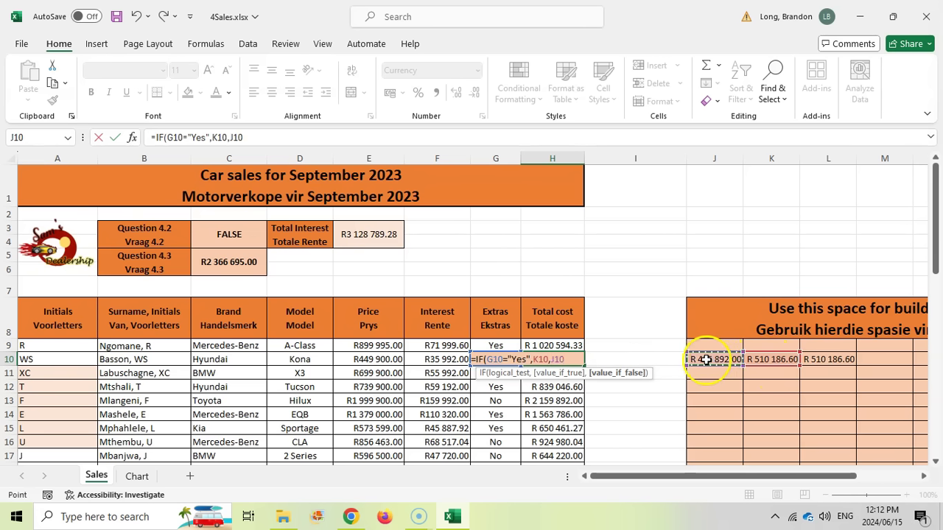
{"action": "type", "text": ")"}
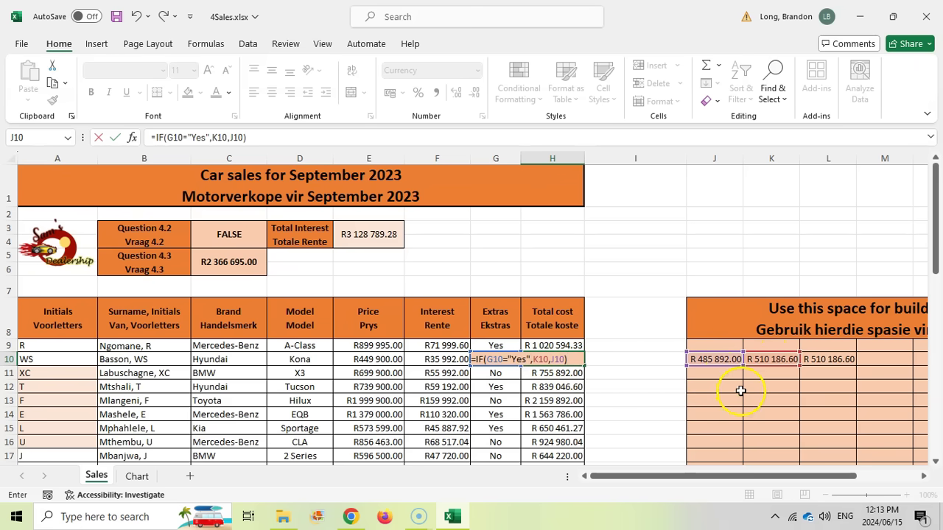
{"action": "key", "text": "Return"}
{"action": "left_click", "coordinate": [560, 361]}
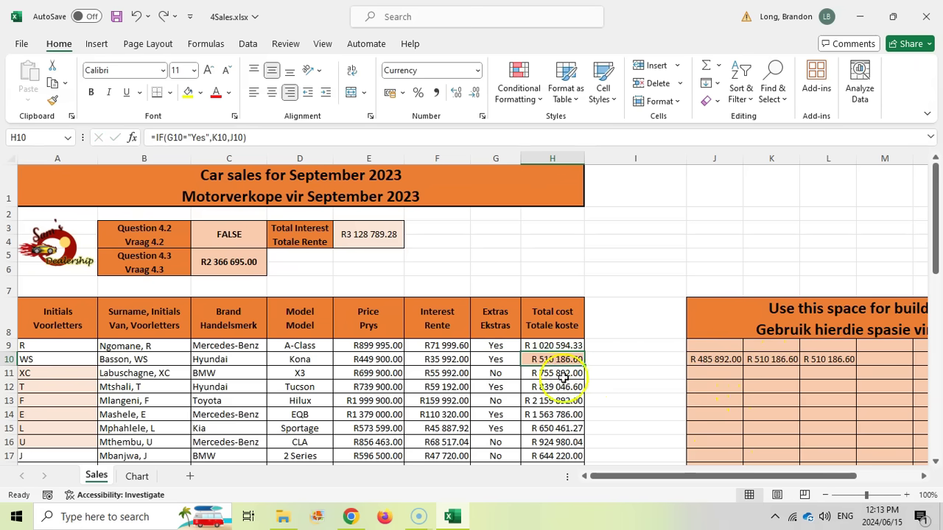
Copy the formulas in J10, K10 and H10 down to row 13 and check the copied formula in H11.
{"action": "left_click", "coordinate": [720, 361]}
{"action": "left_click_drag", "start_coordinate": [747, 366], "coordinate": [728, 402]}
{"action": "left_click", "coordinate": [779, 359]}
{"action": "left_click_drag", "start_coordinate": [800, 366], "coordinate": [801, 402]}
{"action": "left_click", "coordinate": [574, 361]}
{"action": "left_click_drag", "start_coordinate": [583, 366], "coordinate": [577, 402]}
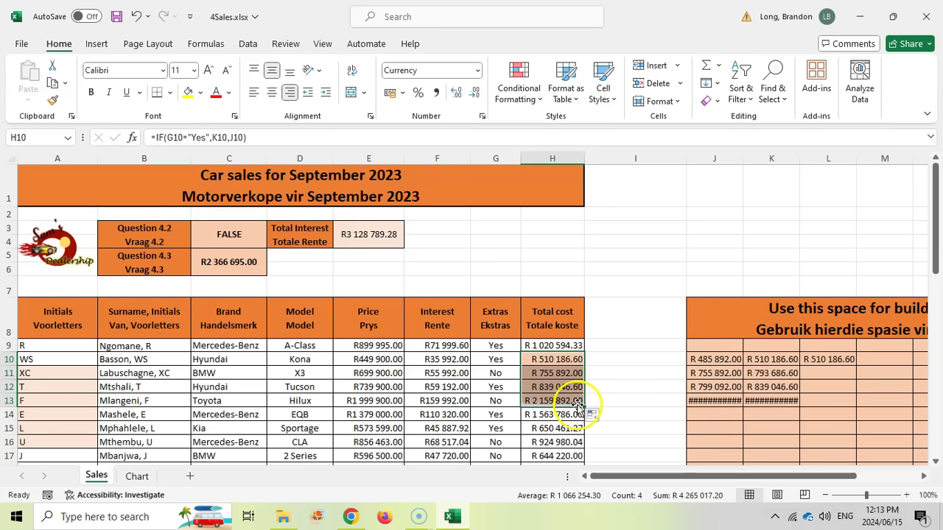
{"action": "left_click", "coordinate": [554, 375]}
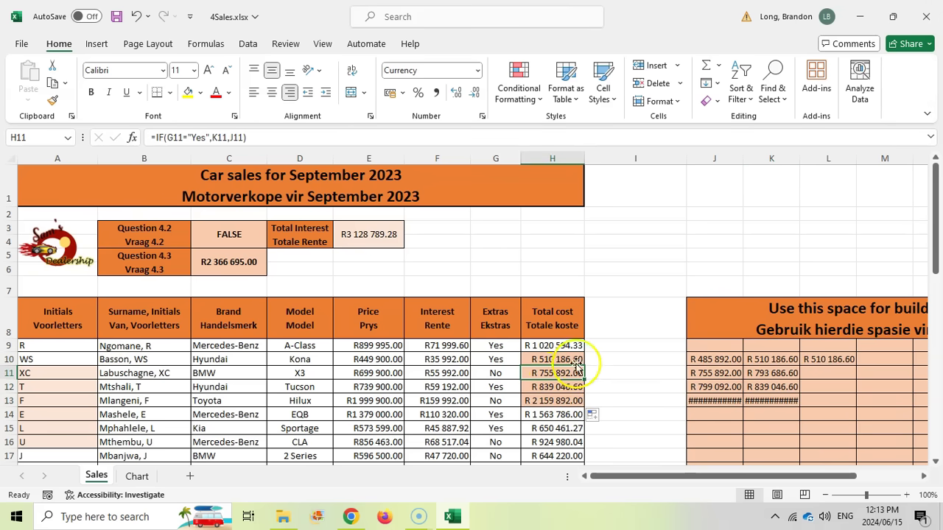
Replace the K10 reference in H10's IF formula with (E10+F10)*1.05.
{"action": "left_click", "coordinate": [546, 359]}
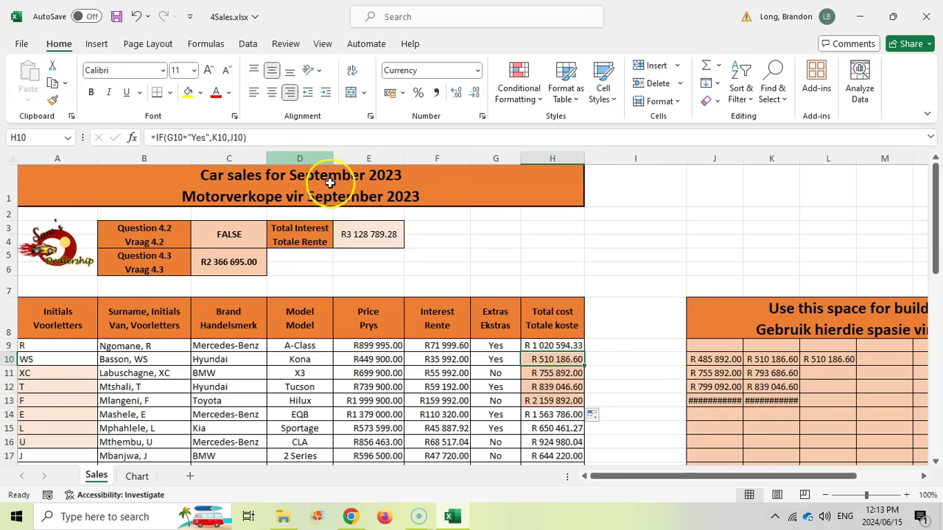
{"action": "double_click", "coordinate": [215, 137]}
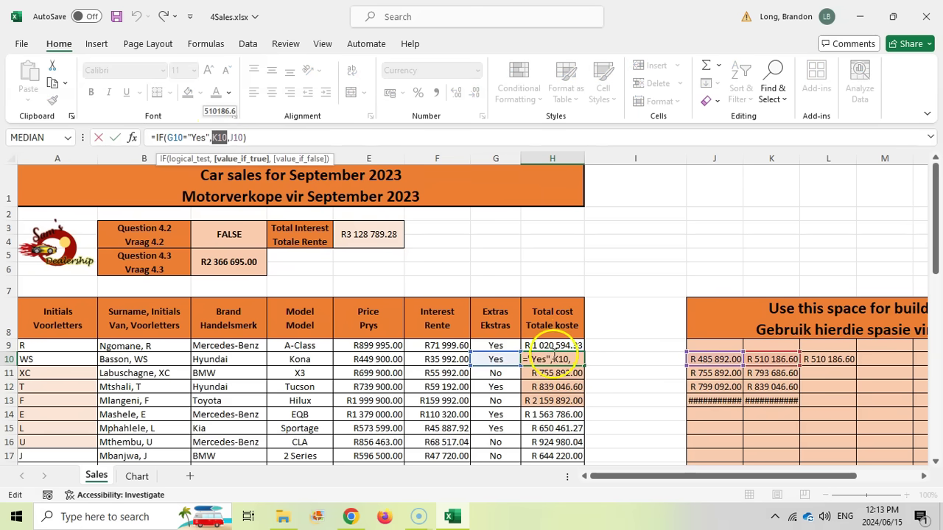
{"action": "type", "text": "("}
{"action": "left_click", "coordinate": [369, 361]}
{"action": "type", "text": "+"}
{"action": "left_click", "coordinate": [422, 359]}
{"action": "type", "text": ")*1.05"}
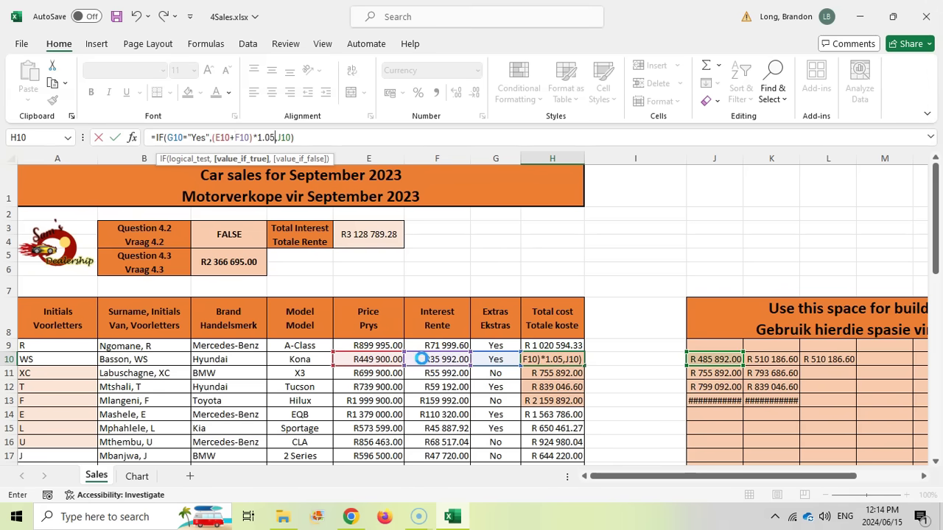
{"action": "key", "text": "Tab"}
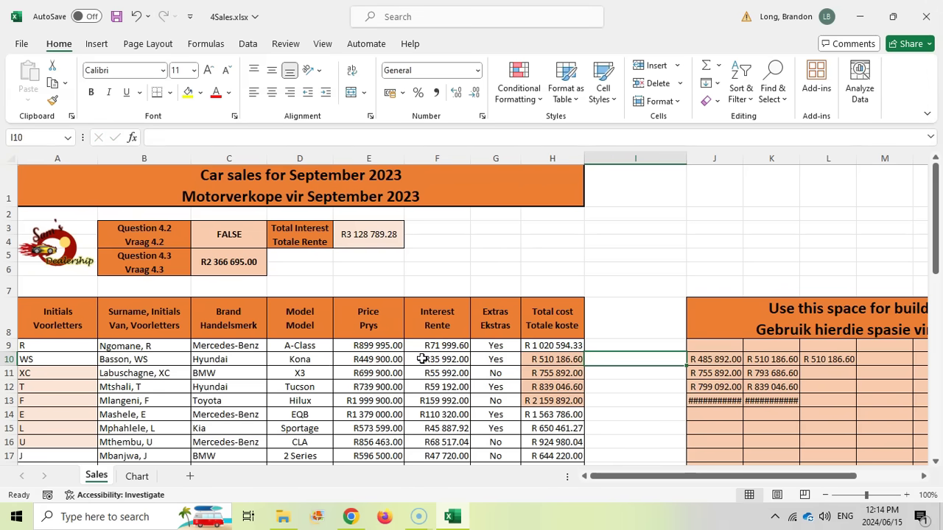
{"action": "key", "text": "Left"}
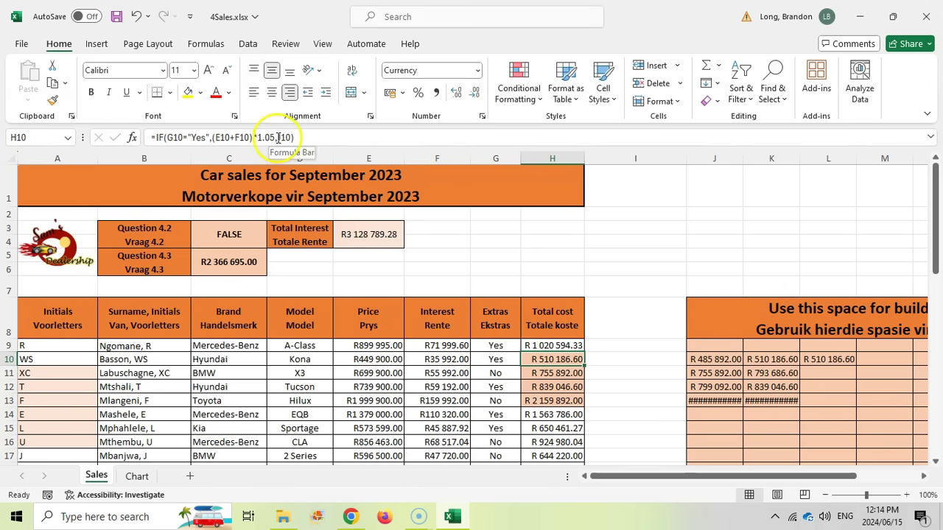
Replace the J10 reference in H10's IF formula with E10+F10.
{"action": "double_click", "coordinate": [285, 137]}
{"action": "left_click", "coordinate": [368, 360]}
{"action": "type", "text": "+"}
{"action": "left_click", "coordinate": [442, 359]}
{"action": "key", "text": "Return"}
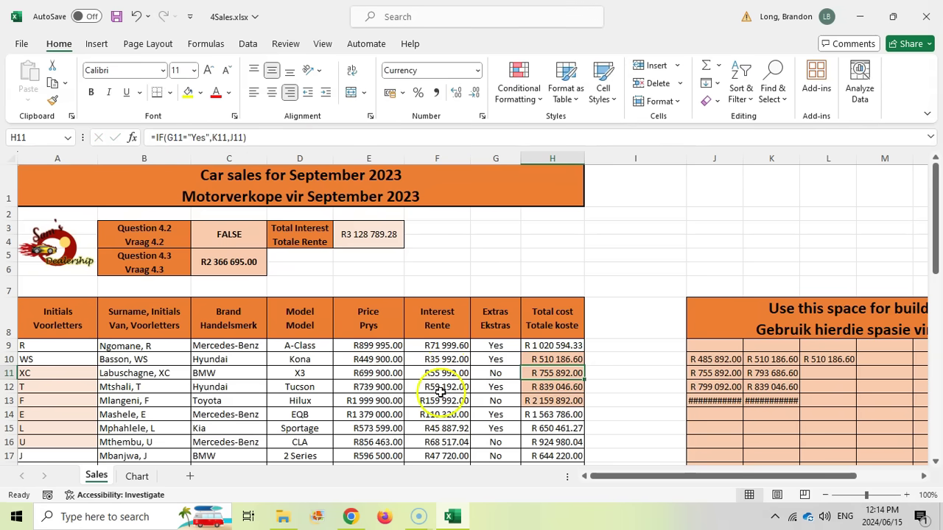
{"action": "left_click", "coordinate": [554, 361]}
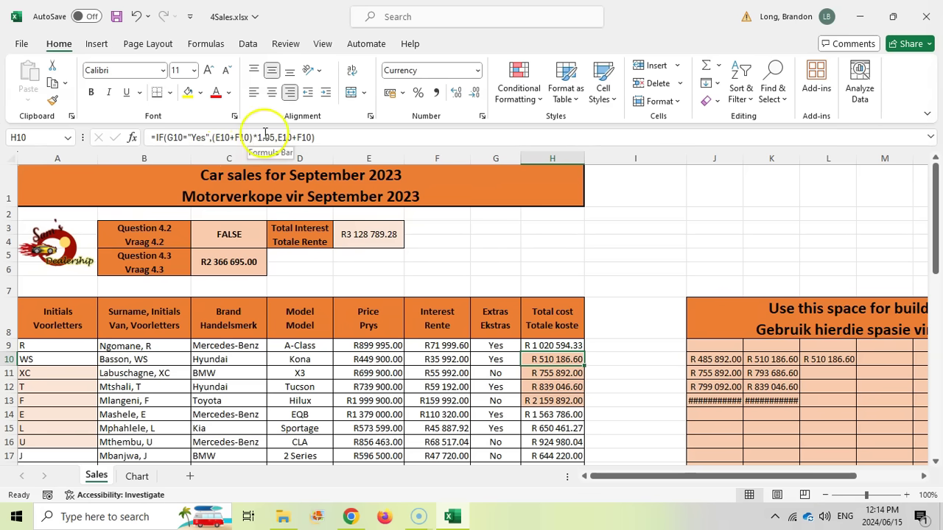
Review the working formulas in J10, K10 and L10 against the combined IF formula in H10.
{"action": "left_click", "coordinate": [718, 361]}
{"action": "left_click", "coordinate": [772, 359]}
{"action": "left_click", "coordinate": [820, 359]}
{"action": "left_click", "coordinate": [720, 361]}
{"action": "left_click", "coordinate": [768, 360]}
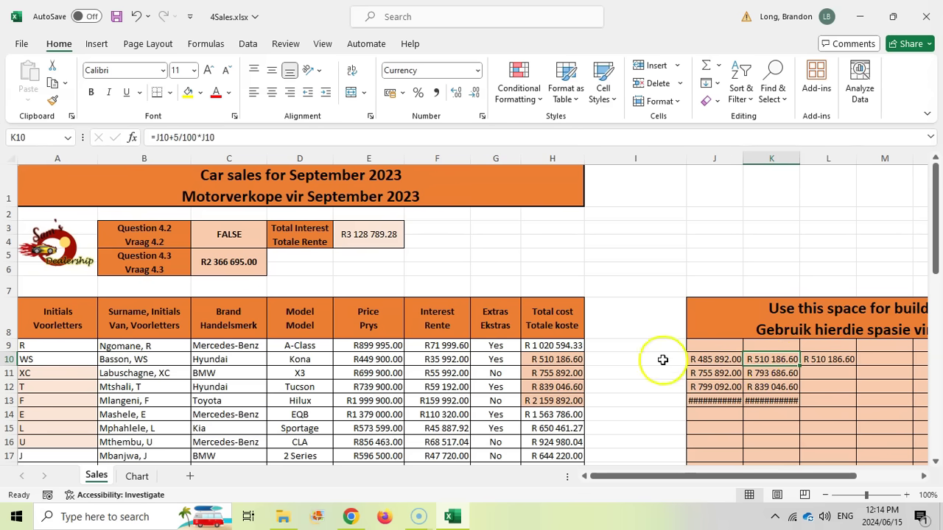
{"action": "left_click", "coordinate": [569, 360]}
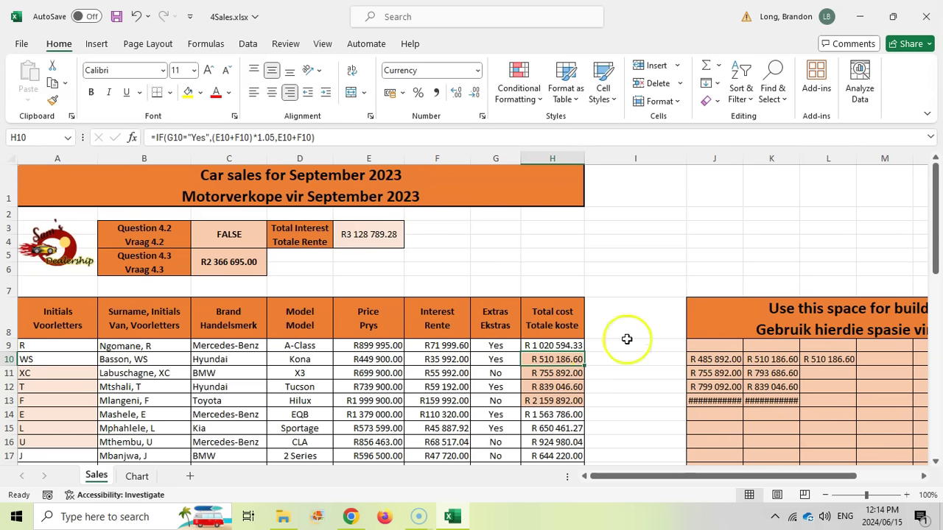
{"action": "left_click", "coordinate": [721, 359]}
{"action": "left_click", "coordinate": [771, 360]}
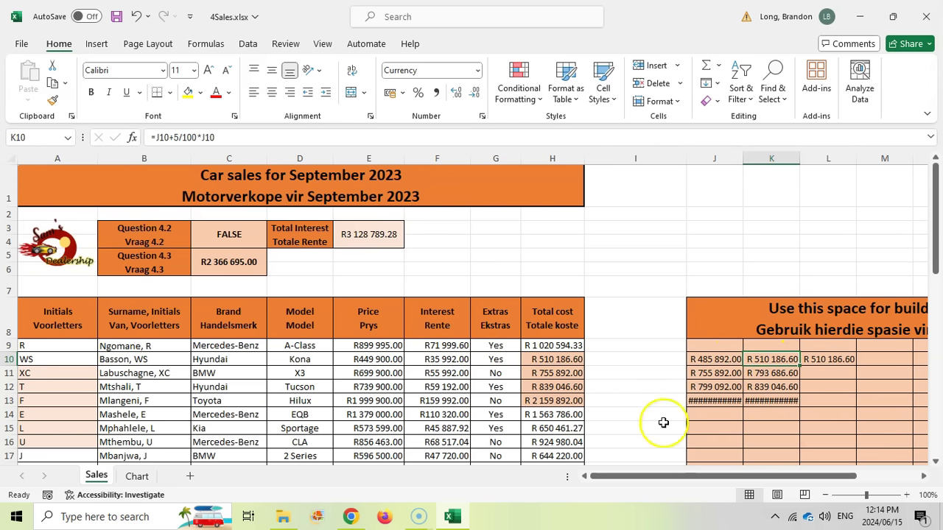
Read question 4.6 in the exam PDF in Chrome and open the Chart worksheet in the Excel workbook.
{"action": "key", "text": "alt+Tab"}
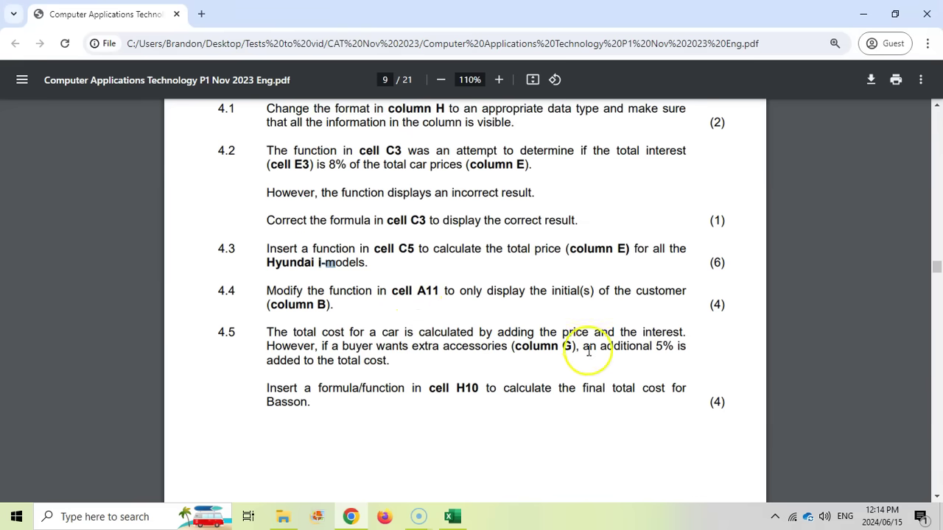
{"action": "scroll", "coordinate": [594, 347], "scroll_direction": "down", "scroll_amount": 2}
{"action": "scroll", "coordinate": [474, 341], "scroll_direction": "down", "scroll_amount": 8}
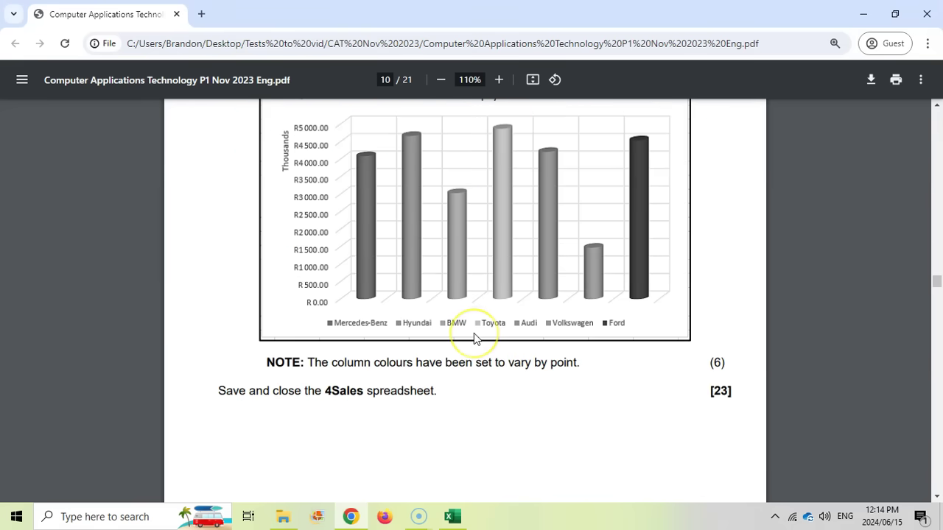
{"action": "scroll", "coordinate": [474, 339], "scroll_direction": "up", "scroll_amount": 2}
{"action": "scroll", "coordinate": [476, 338], "scroll_direction": "up", "scroll_amount": 1}
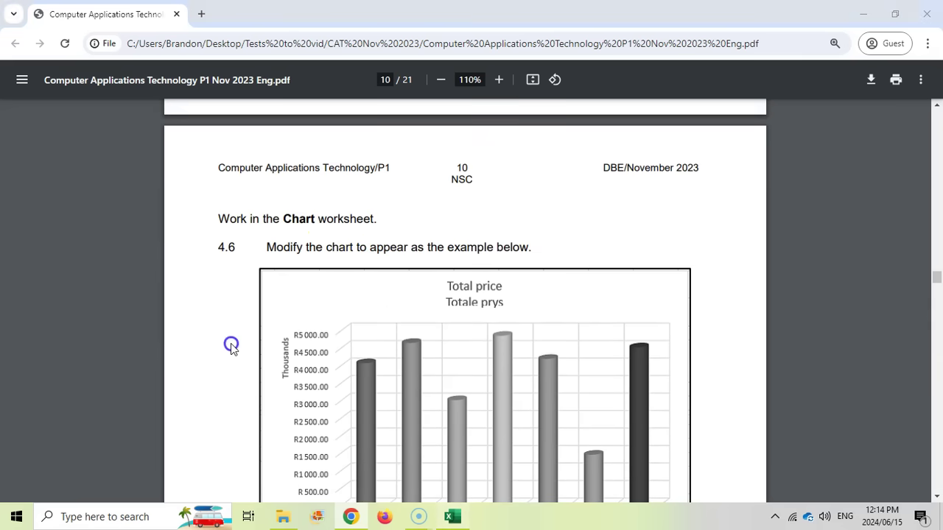
{"action": "key", "text": "alt+Tab"}
{"action": "left_click", "coordinate": [137, 477]}
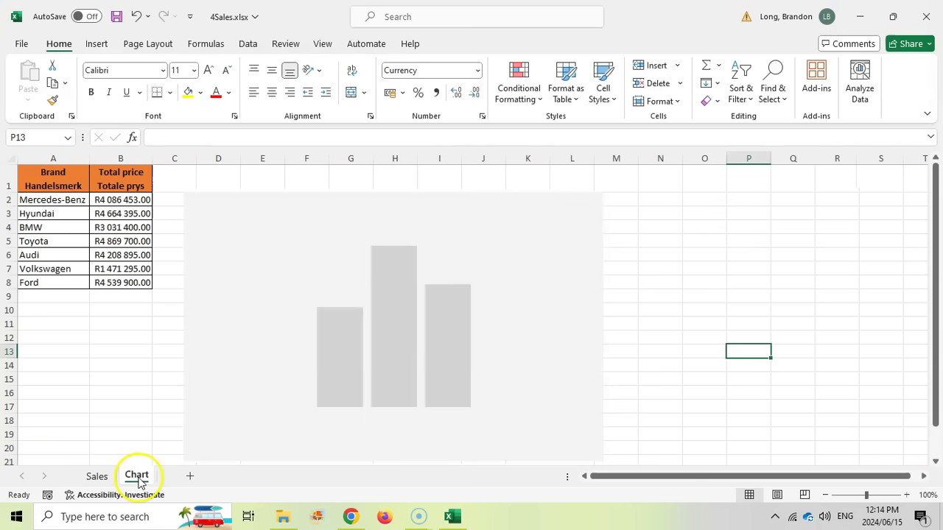
Study question 4.6's example chart and colour note in Chrome and compare them with the Excel chart.
{"action": "left_click", "coordinate": [349, 515]}
{"action": "scroll", "coordinate": [321, 248], "scroll_direction": "down", "scroll_amount": 3}
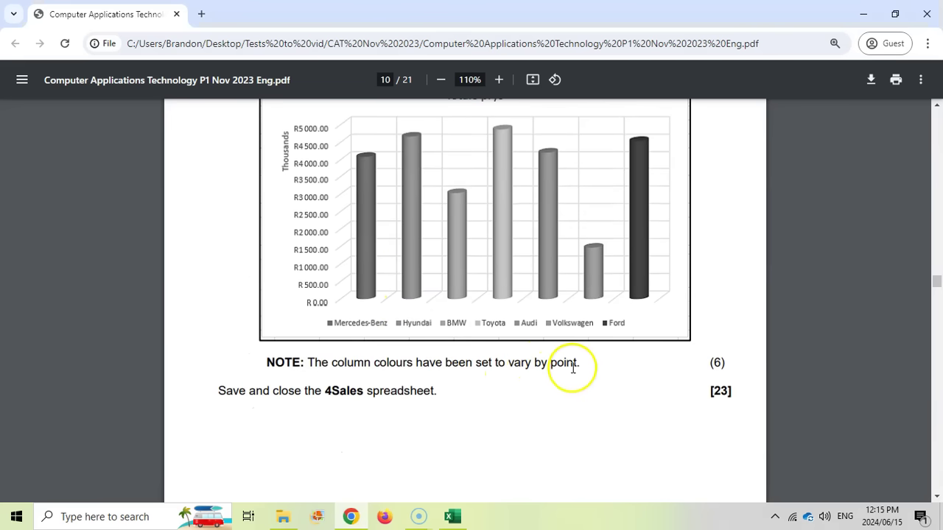
{"action": "scroll", "coordinate": [572, 368], "scroll_direction": "up", "scroll_amount": 2}
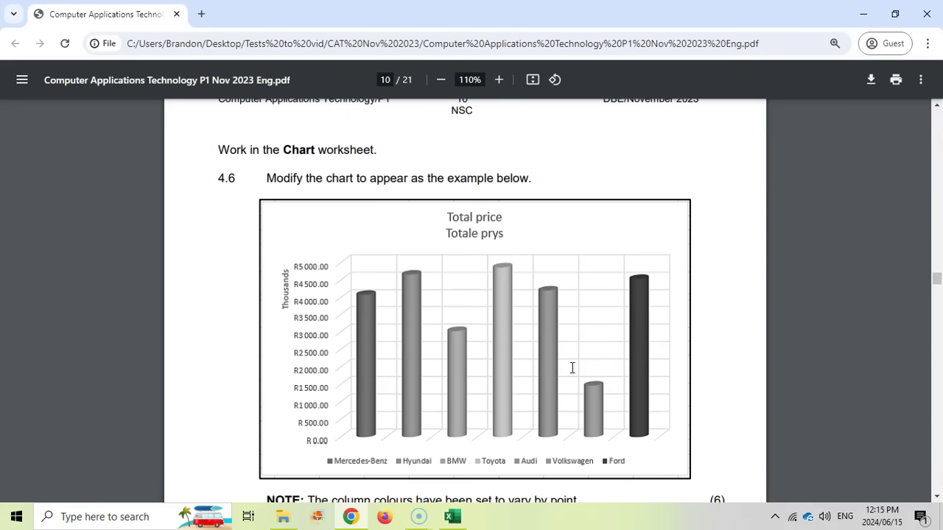
{"action": "scroll", "coordinate": [693, 457], "scroll_direction": "down", "scroll_amount": 1}
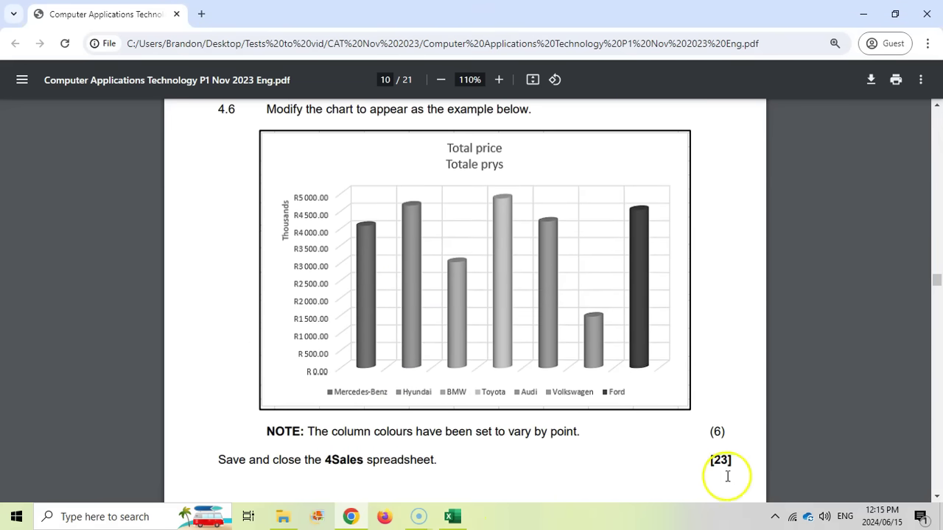
{"action": "scroll", "coordinate": [707, 438], "scroll_direction": "up", "scroll_amount": 2}
{"action": "scroll", "coordinate": [663, 433], "scroll_direction": "down", "scroll_amount": 1}
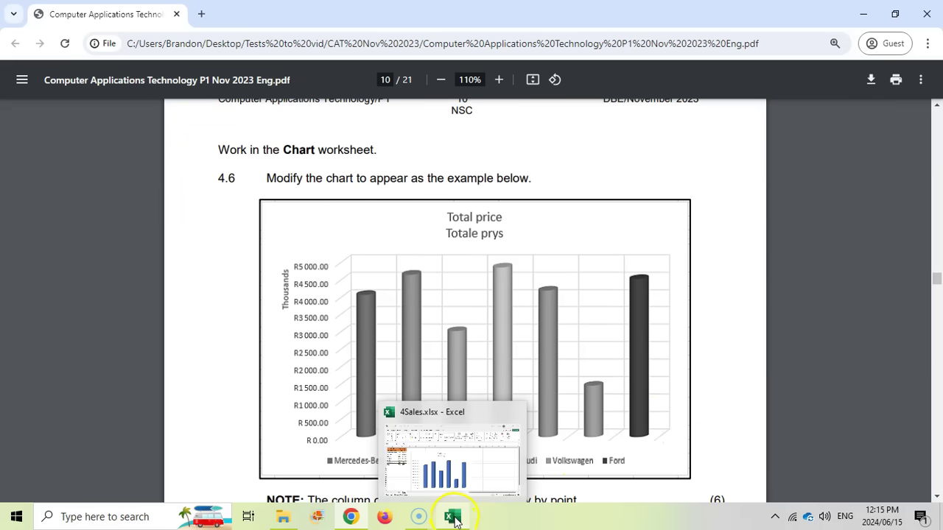
{"action": "left_click", "coordinate": [454, 520]}
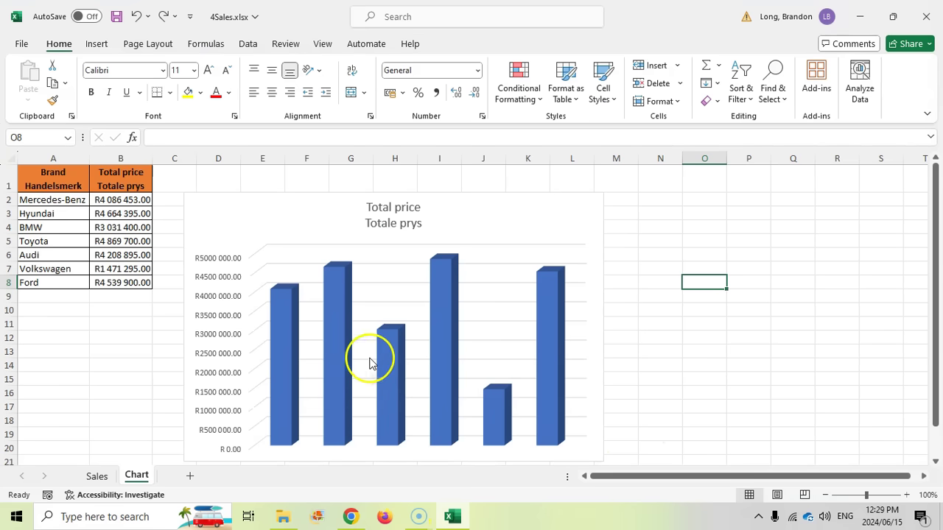
{"action": "left_click", "coordinate": [352, 517]}
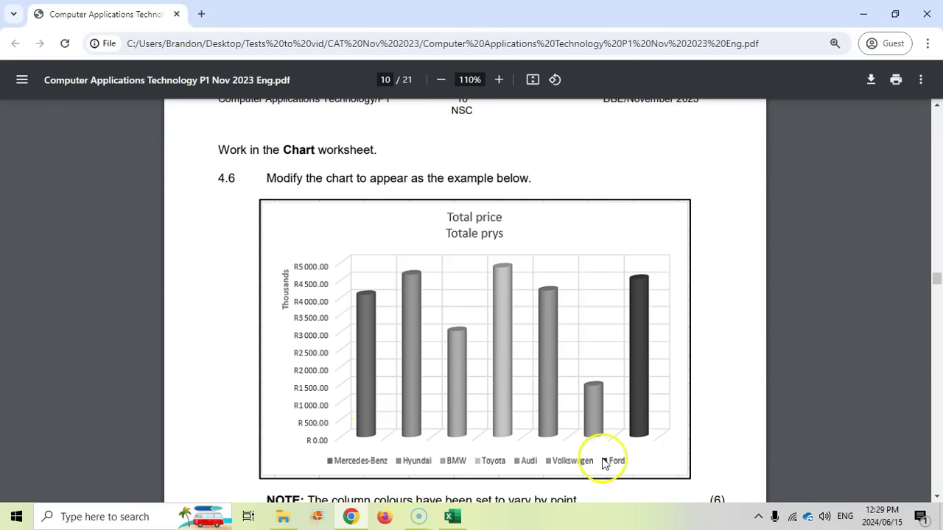
Switch to Excel and add a legend at the bottom of the Total price chart.
{"action": "left_click", "coordinate": [450, 519]}
{"action": "left_click", "coordinate": [564, 217]}
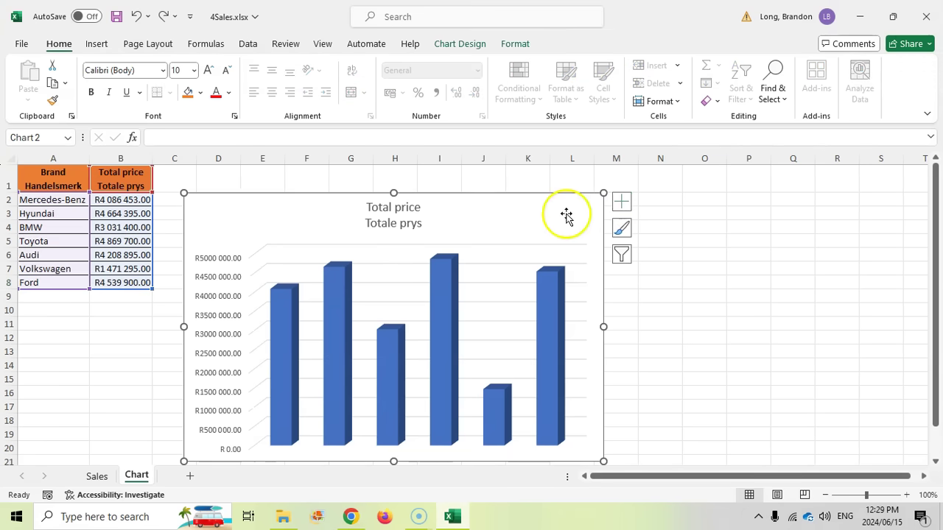
{"action": "left_click", "coordinate": [628, 208]}
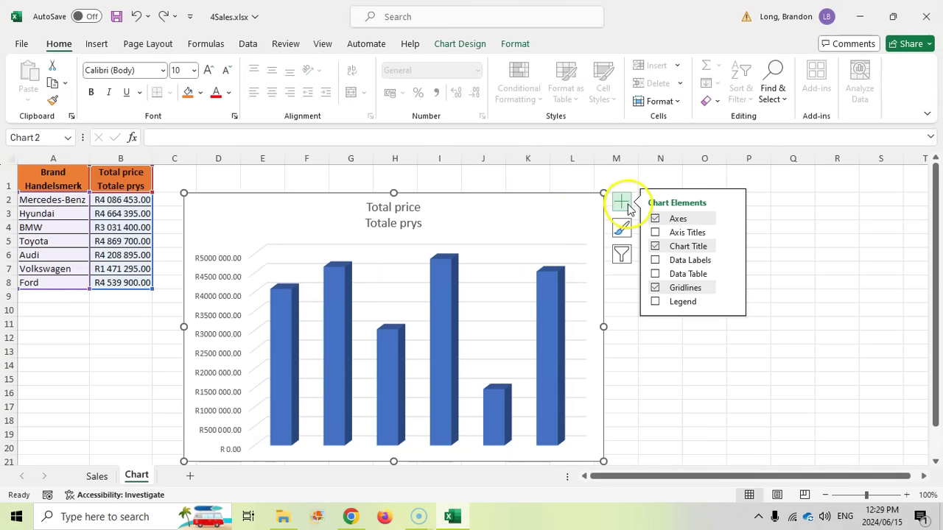
{"action": "left_click", "coordinate": [732, 302]}
{"action": "left_click", "coordinate": [770, 354]}
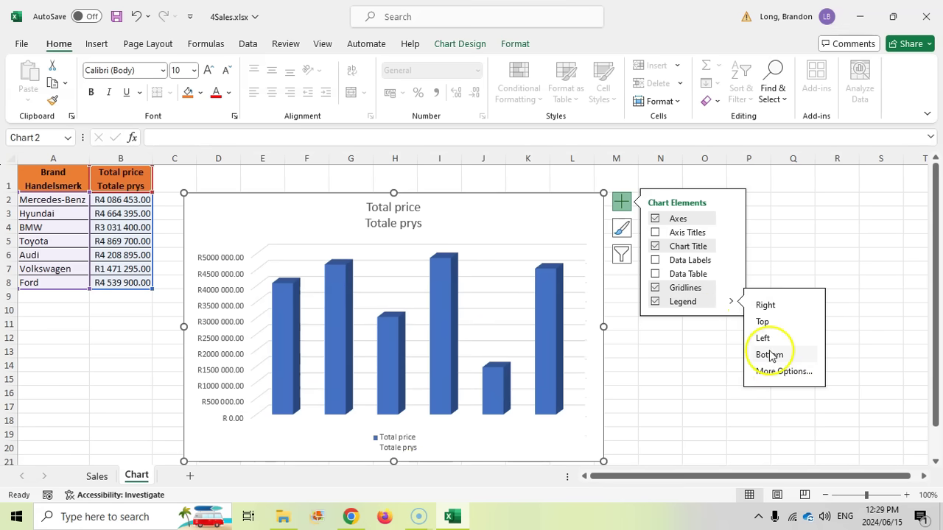
Check question 4.6's example legend and colour note in Chrome and try switching the Excel chart's rows and columns.
{"action": "left_click", "coordinate": [352, 517]}
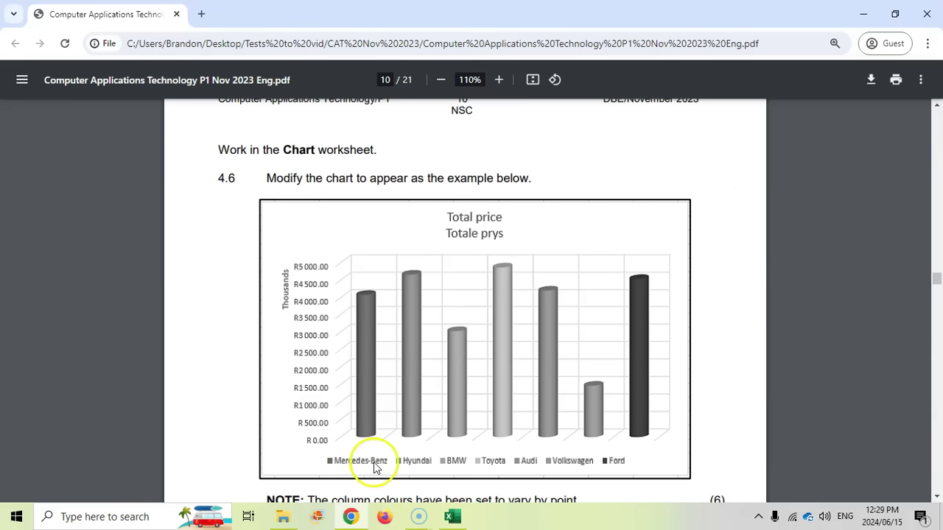
{"action": "left_click", "coordinate": [452, 517]}
{"action": "left_click", "coordinate": [460, 44]}
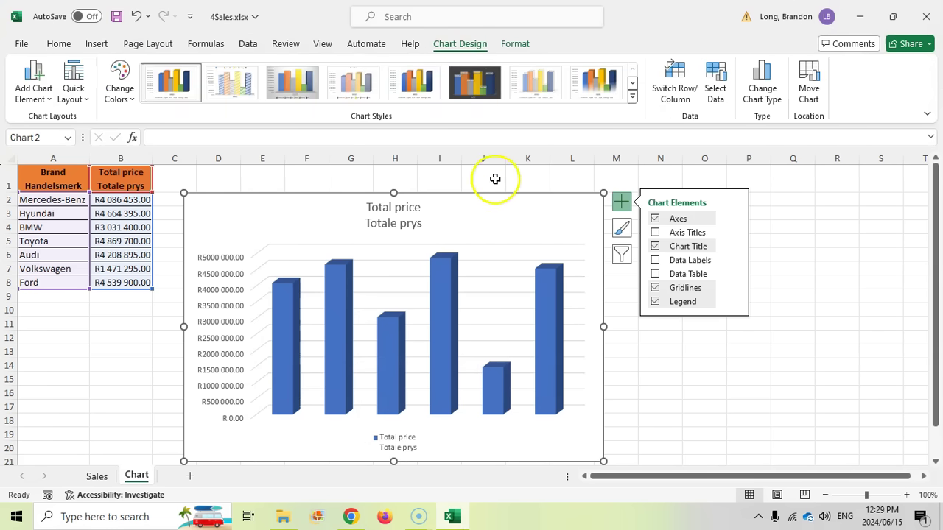
{"action": "left_click", "coordinate": [675, 95]}
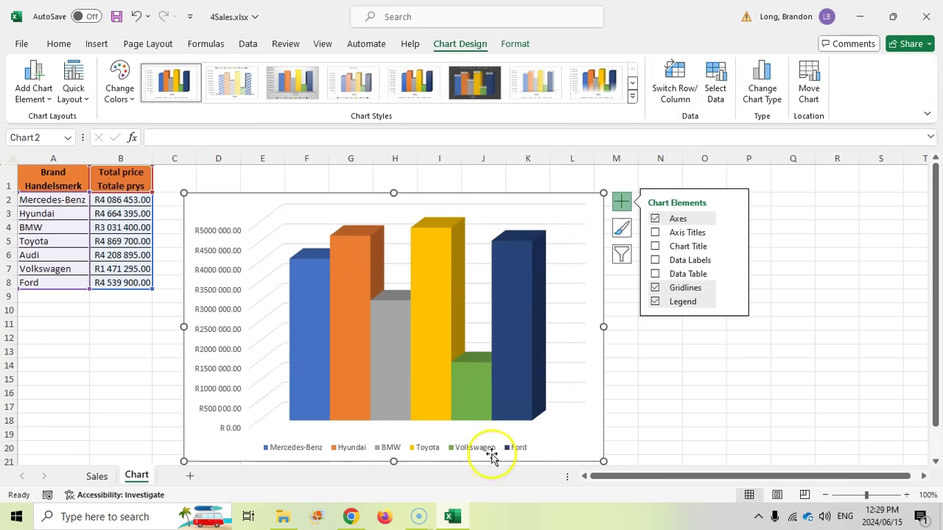
{"action": "left_click", "coordinate": [676, 89]}
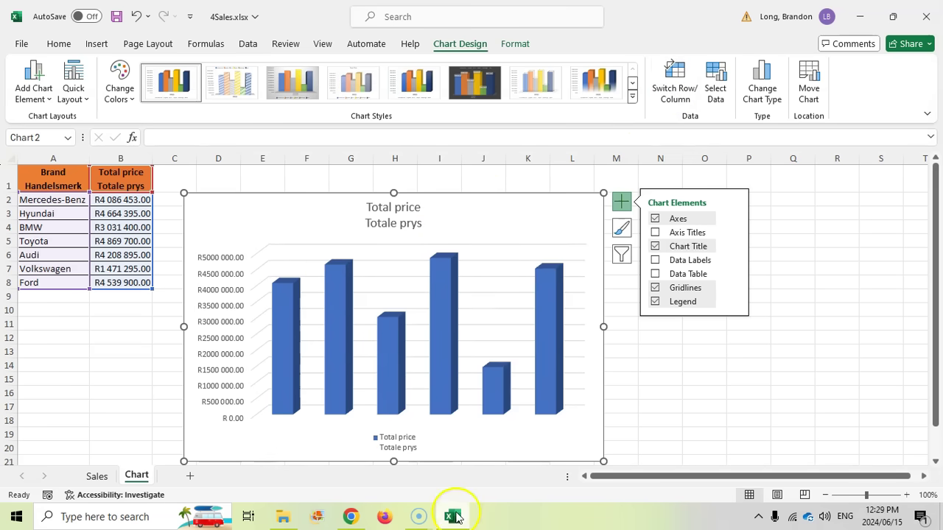
{"action": "left_click", "coordinate": [351, 516]}
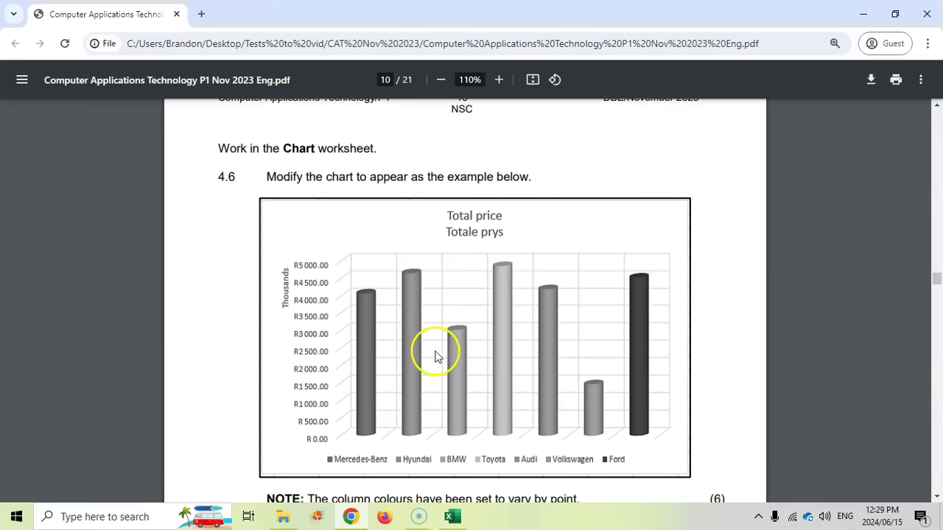
{"action": "scroll", "coordinate": [369, 365], "scroll_direction": "down", "scroll_amount": 3}
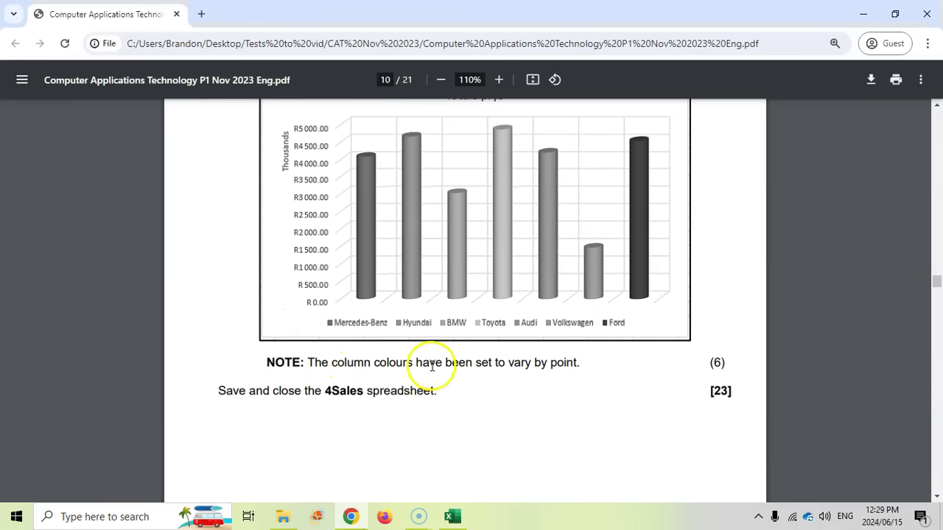
{"action": "scroll", "coordinate": [518, 362], "scroll_direction": "up", "scroll_amount": 1}
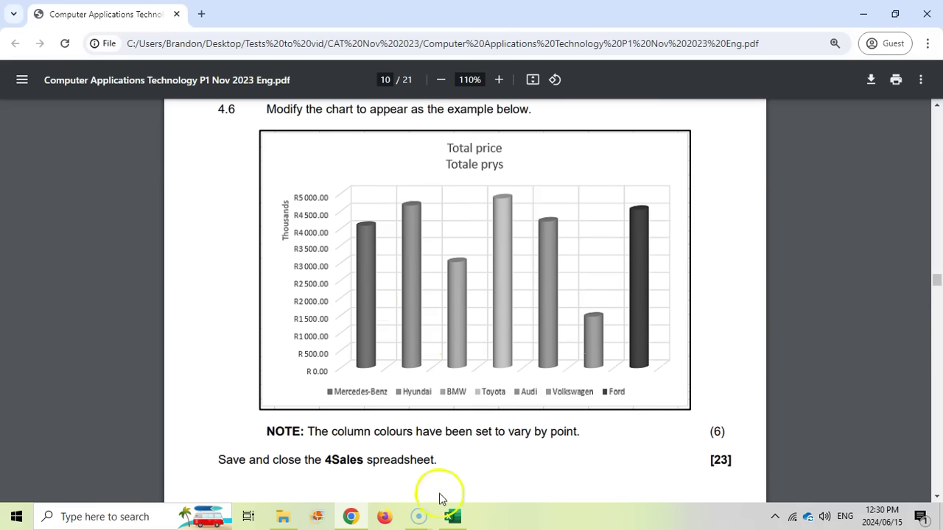
{"action": "left_click", "coordinate": [452, 516]}
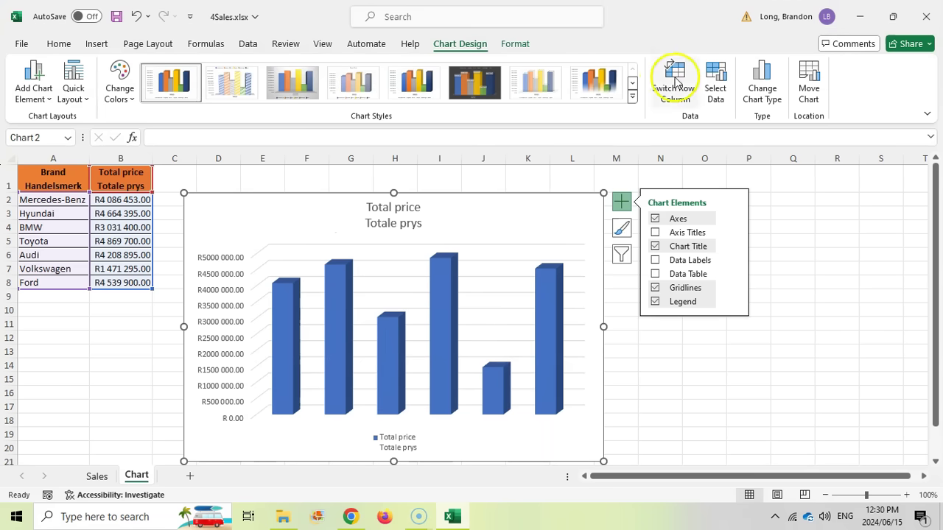
{"action": "left_click", "coordinate": [681, 87]}
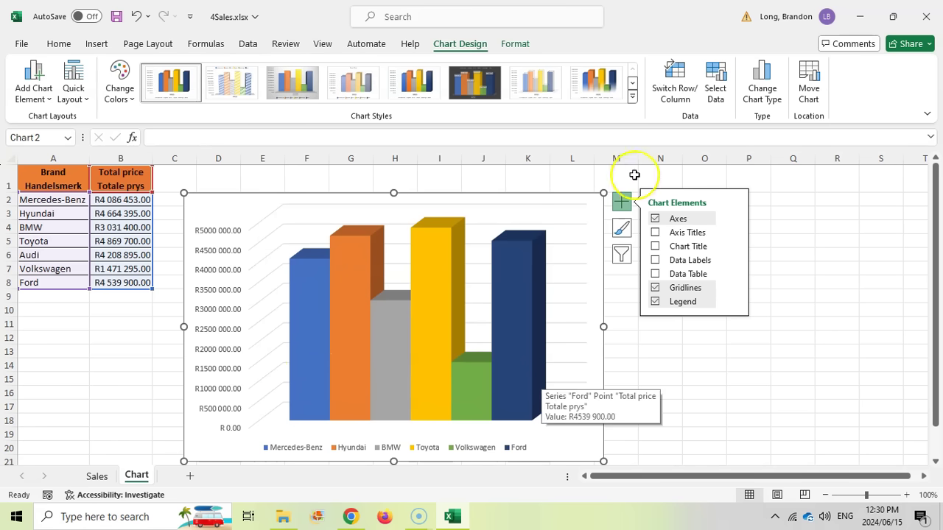
{"action": "left_click", "coordinate": [675, 88]}
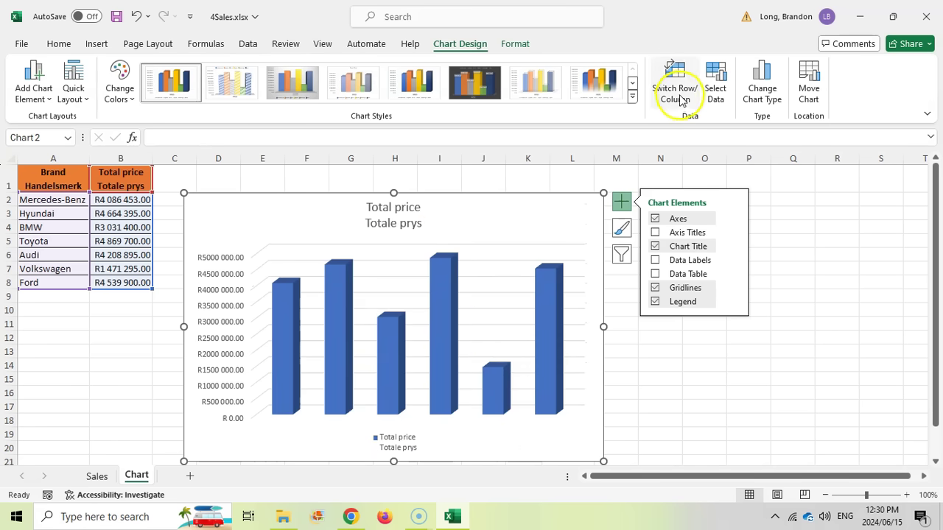
Recheck the example in Chrome and set the column shape of the Excel chart's data series to Cylinder.
{"action": "left_click", "coordinate": [343, 517]}
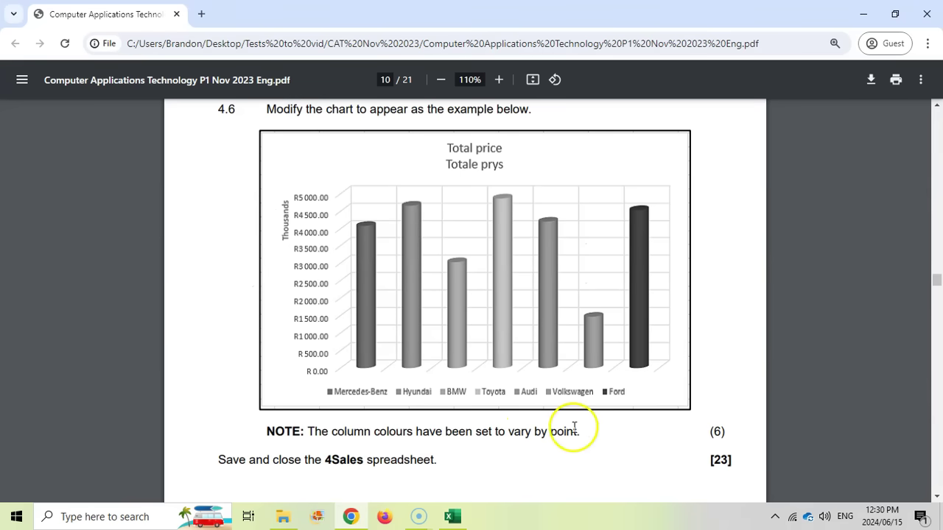
{"action": "left_click", "coordinate": [449, 518]}
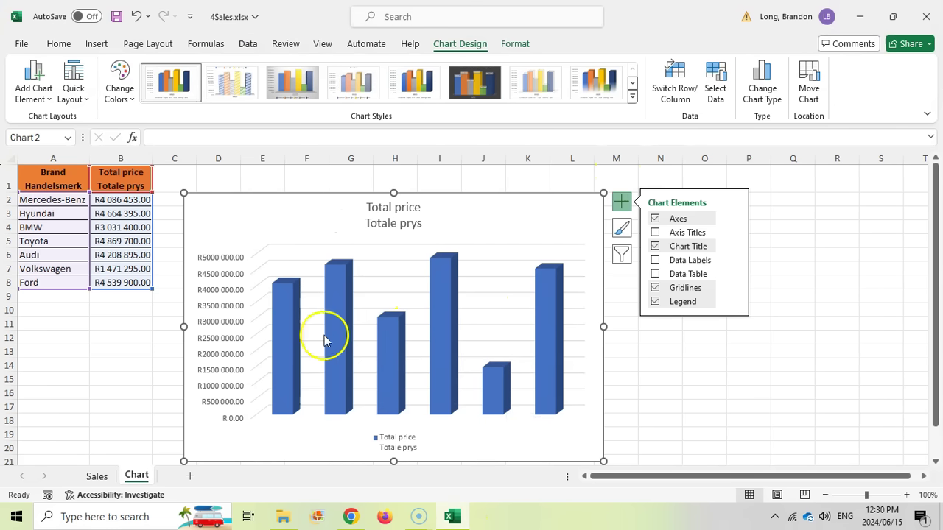
{"action": "left_click", "coordinate": [288, 319]}
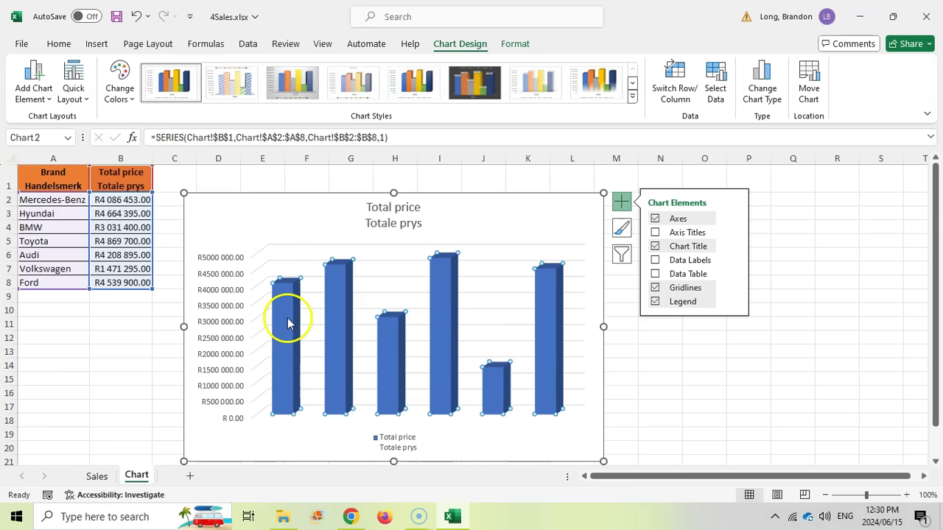
{"action": "right_click", "coordinate": [553, 314]}
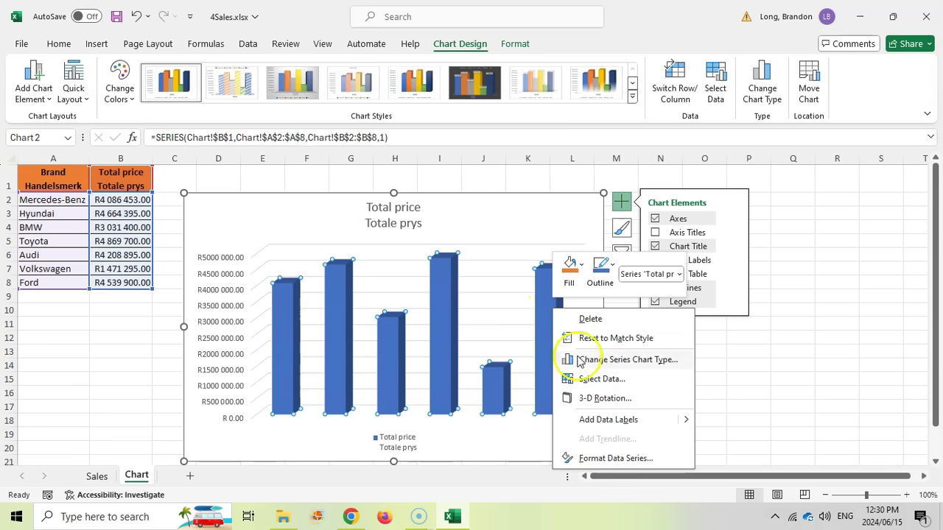
{"action": "left_click", "coordinate": [613, 458]}
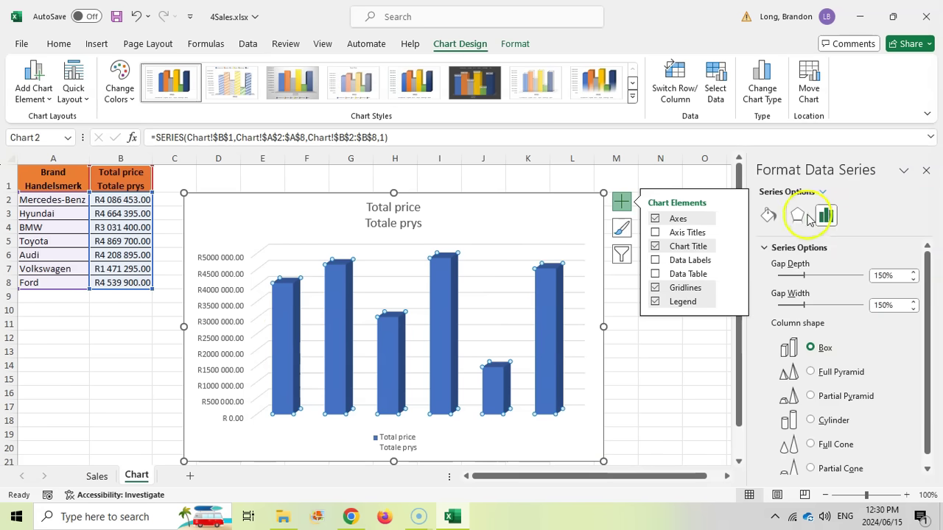
{"action": "left_click", "coordinate": [811, 421]}
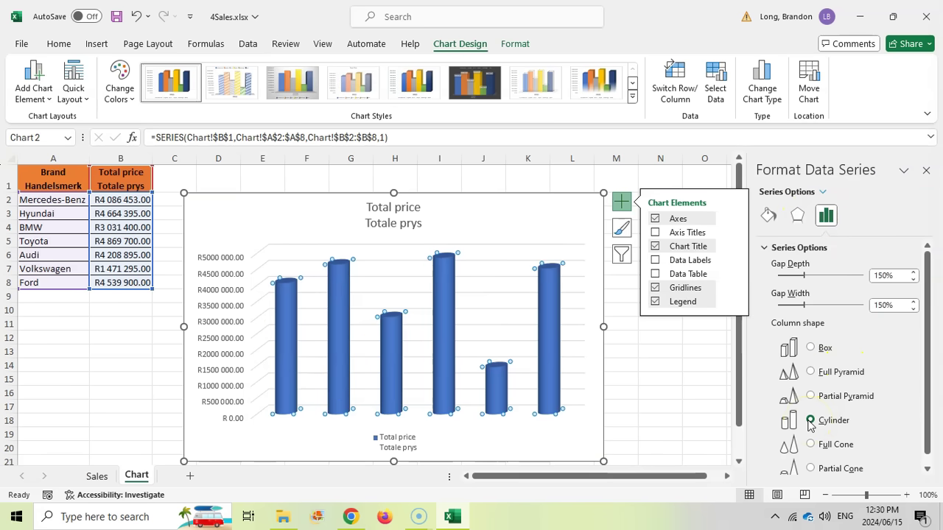
Consult the example in Chrome and set the Excel data series' fill to vary colors by point.
{"action": "left_click", "coordinate": [351, 517]}
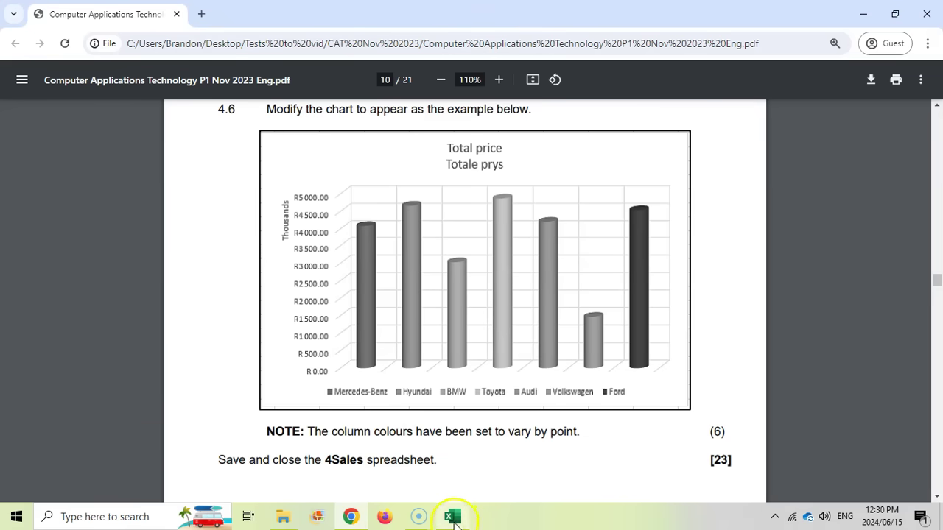
{"action": "left_click", "coordinate": [454, 518]}
{"action": "left_click", "coordinate": [828, 216]}
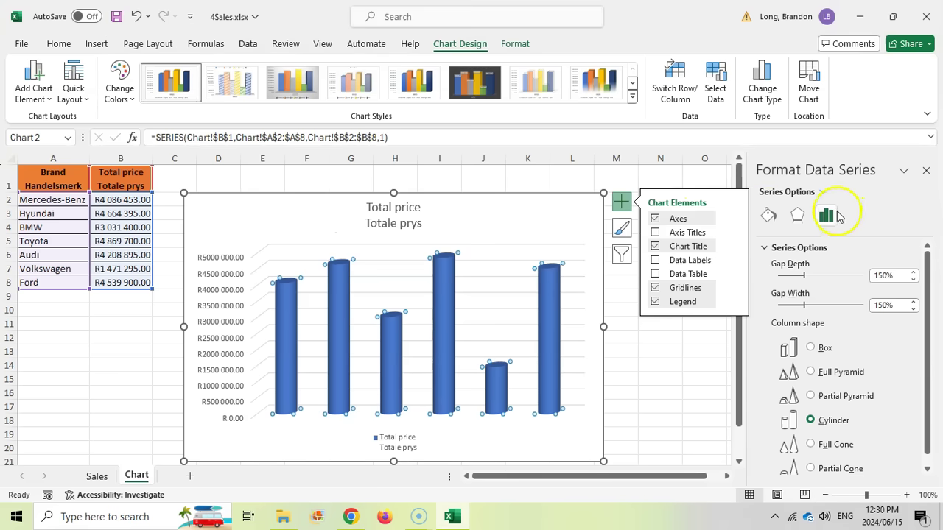
{"action": "left_click", "coordinate": [768, 217]}
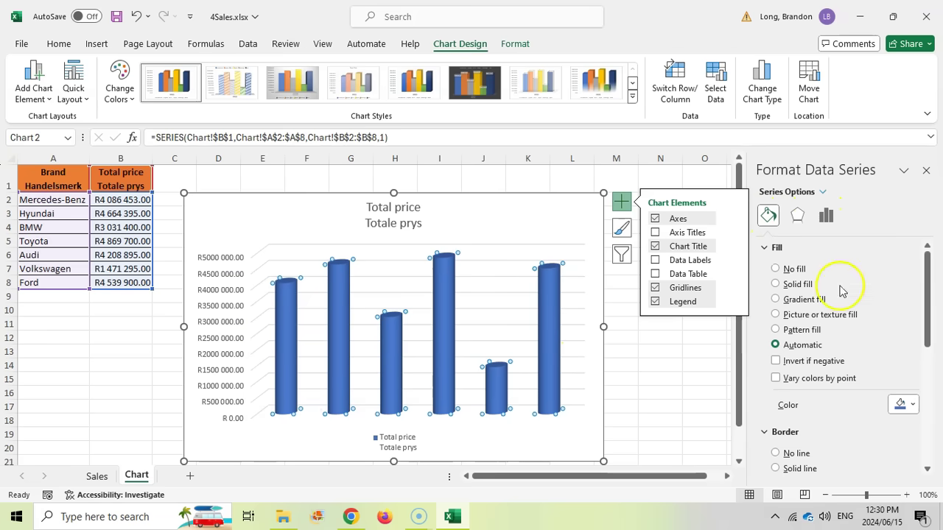
{"action": "left_click", "coordinate": [776, 380]}
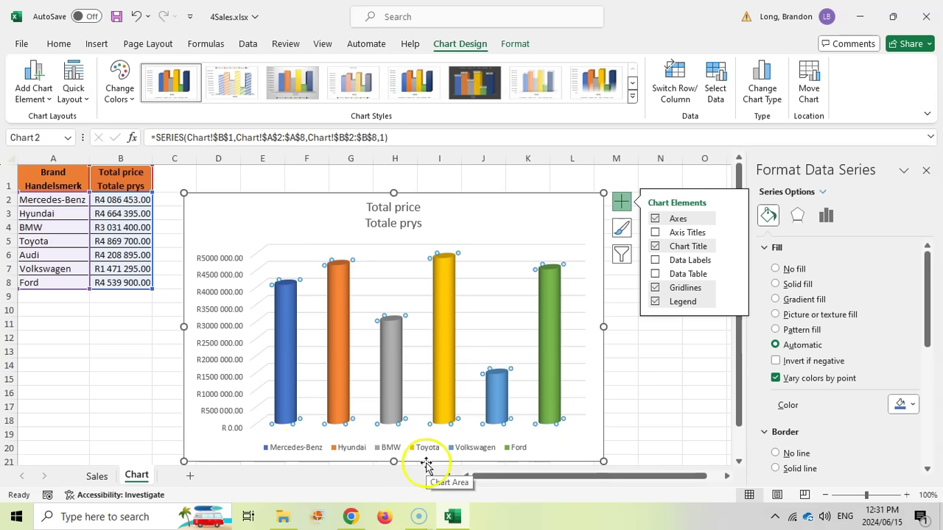
Compare the brands with the example in Chrome and include Audi among the Excel chart's category axis labels.
{"action": "left_click", "coordinate": [350, 517]}
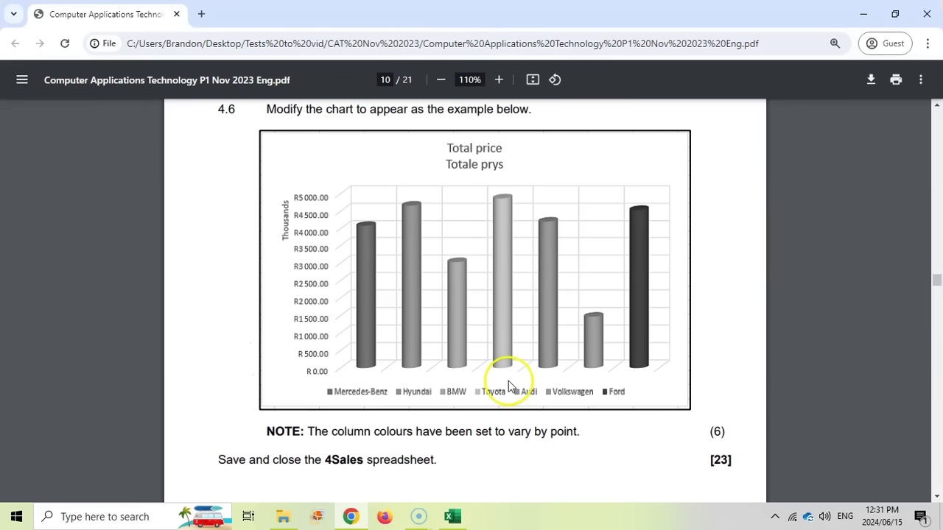
{"action": "left_click", "coordinate": [453, 517]}
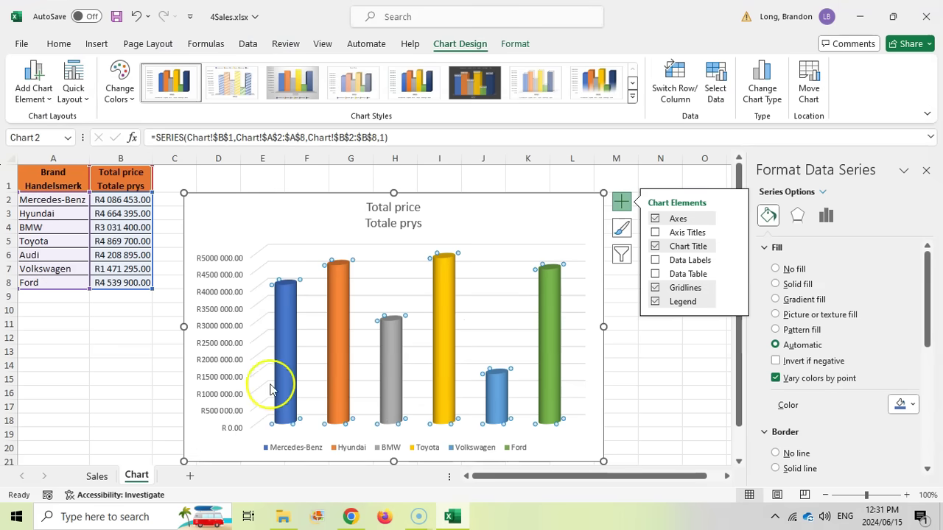
{"action": "left_click", "coordinate": [452, 516]}
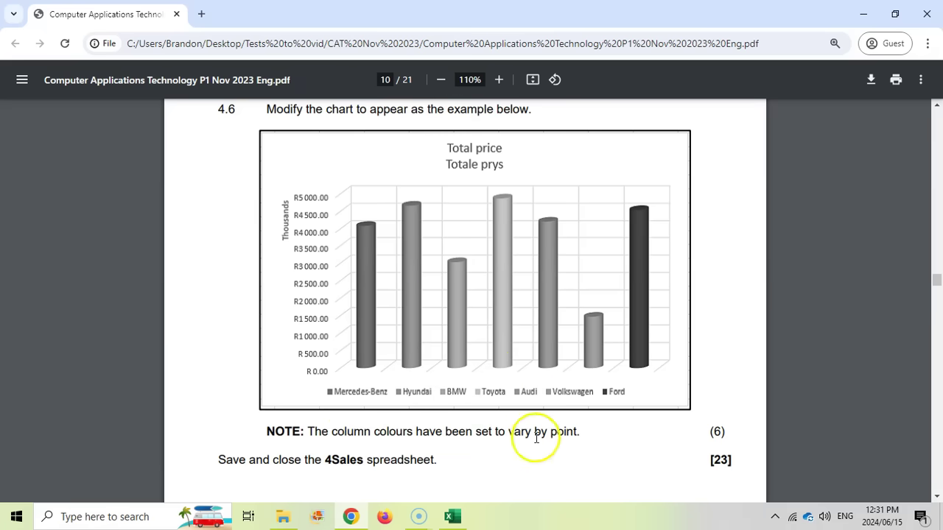
{"action": "left_click", "coordinate": [453, 517]}
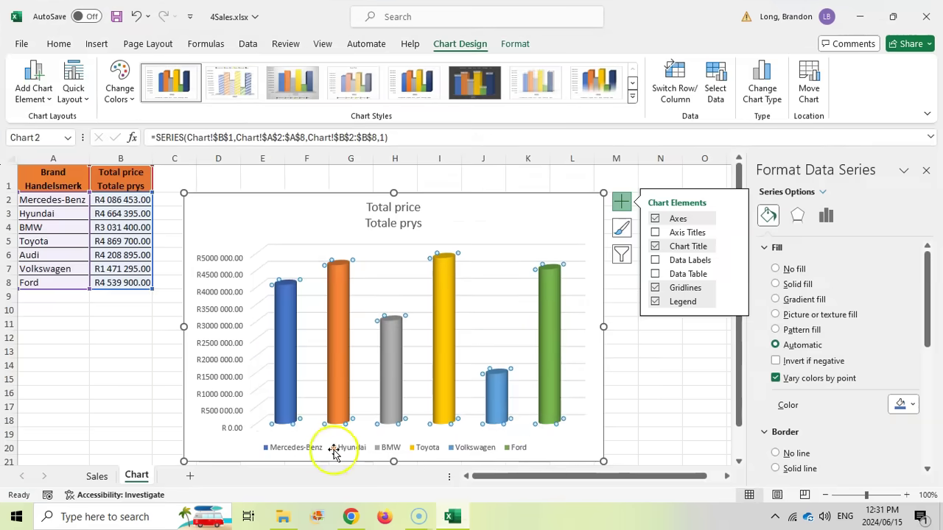
{"action": "left_click", "coordinate": [350, 518]}
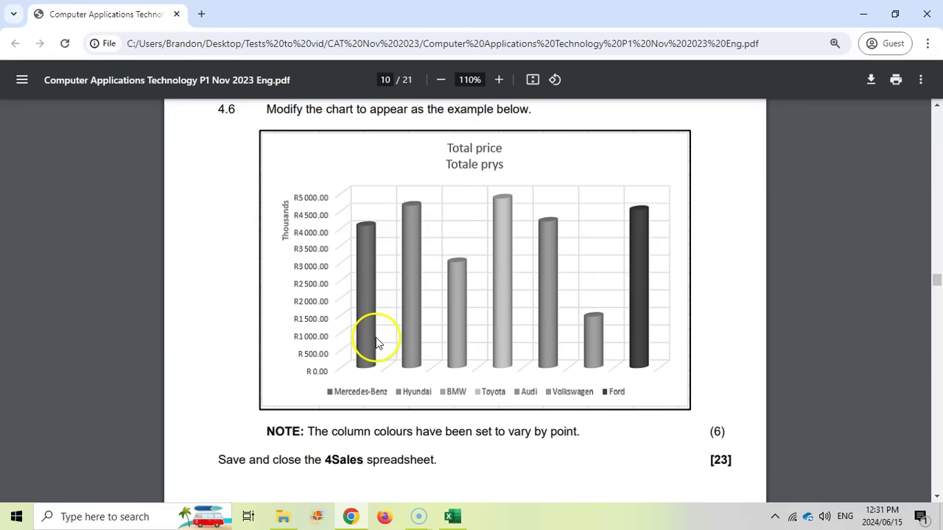
{"action": "left_click", "coordinate": [447, 519]}
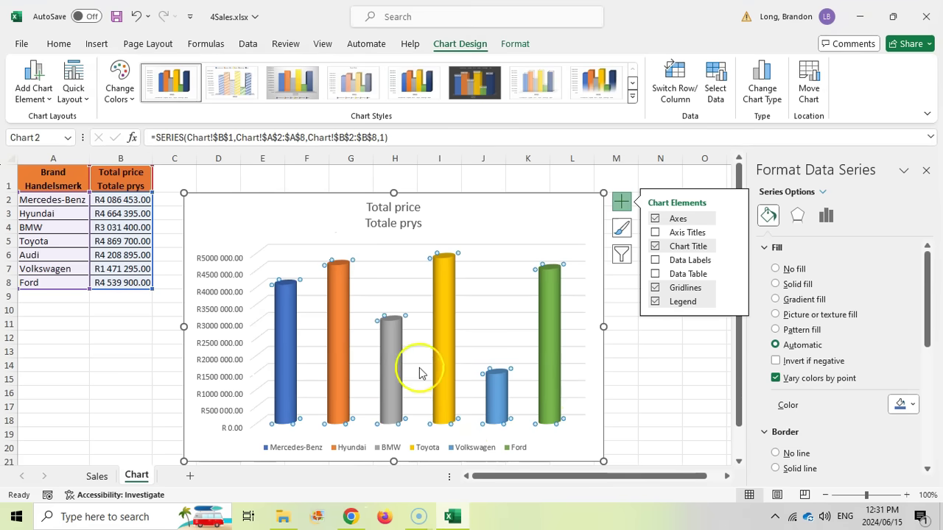
{"action": "right_click", "coordinate": [546, 298]}
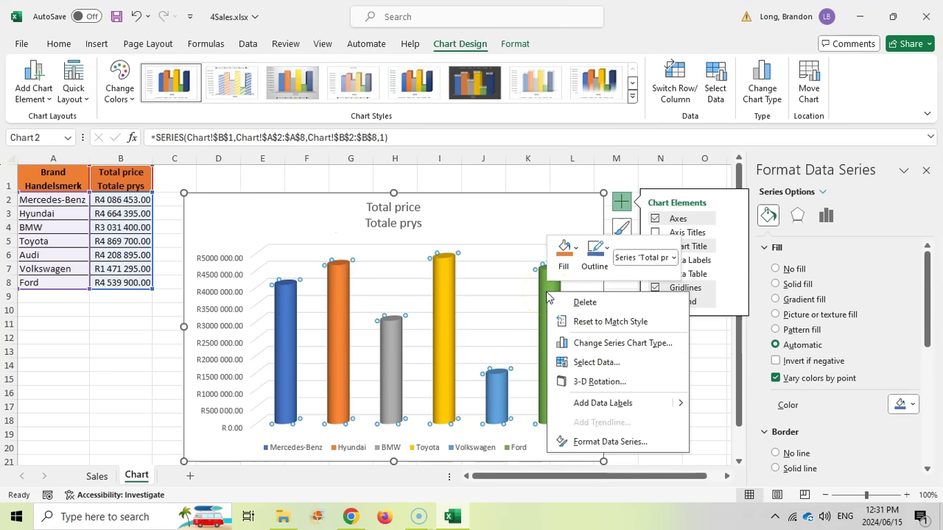
{"action": "left_click", "coordinate": [599, 363]}
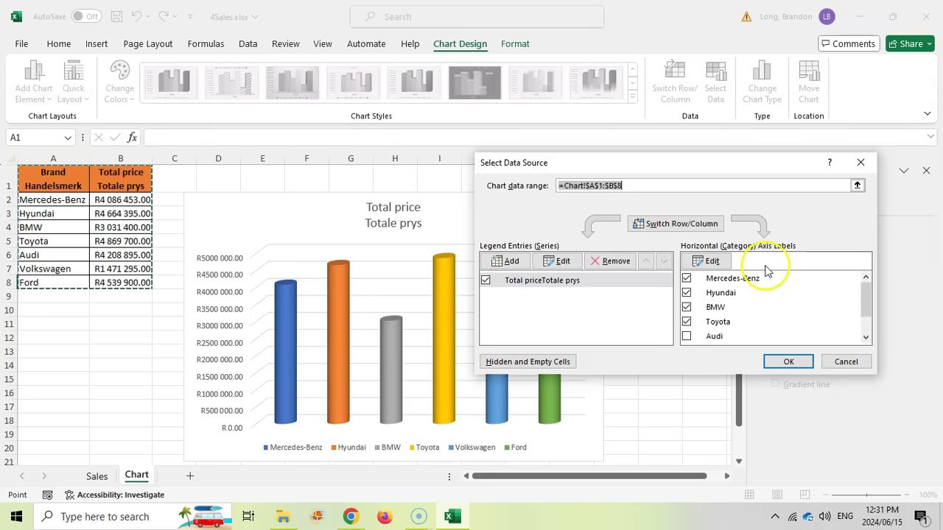
{"action": "left_click", "coordinate": [687, 336]}
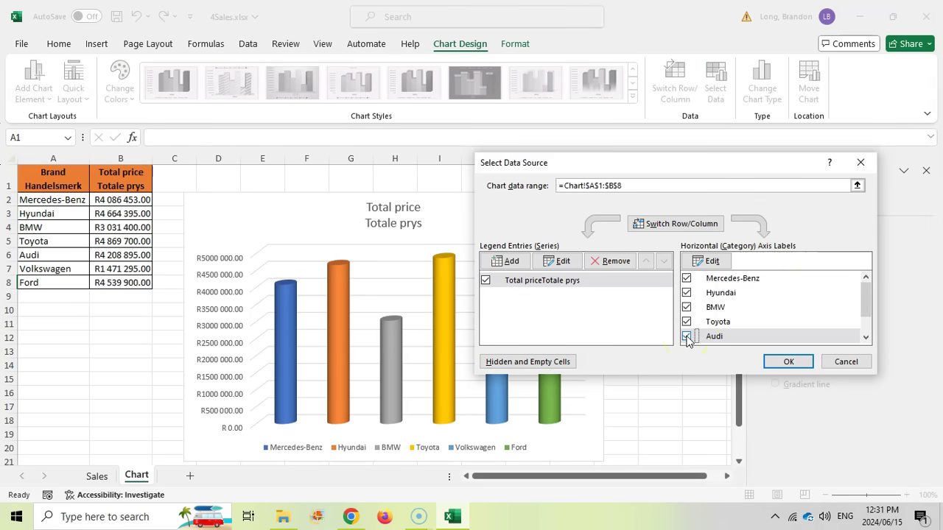
{"action": "left_click", "coordinate": [786, 362]}
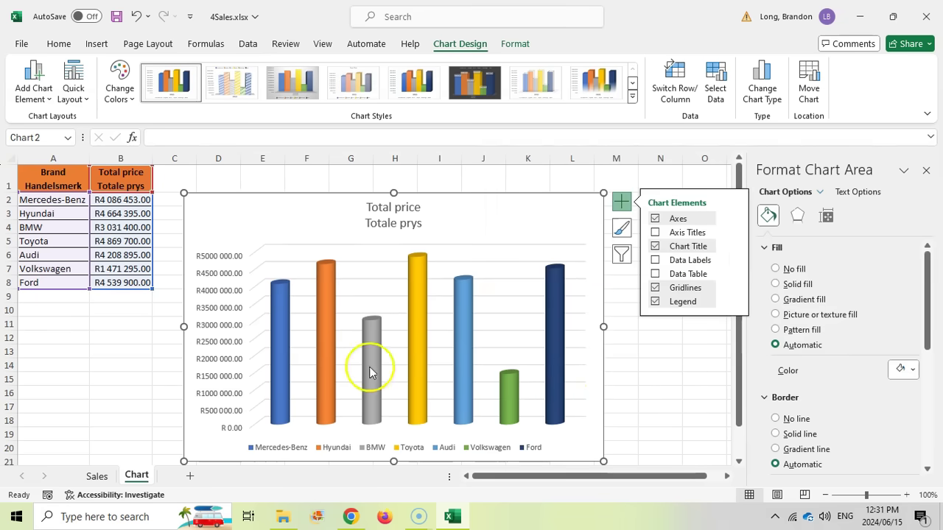
Consult question 4.6's example in Chrome and set the Excel chart's vertical axis display units to Thousands.
{"action": "left_click", "coordinate": [351, 516]}
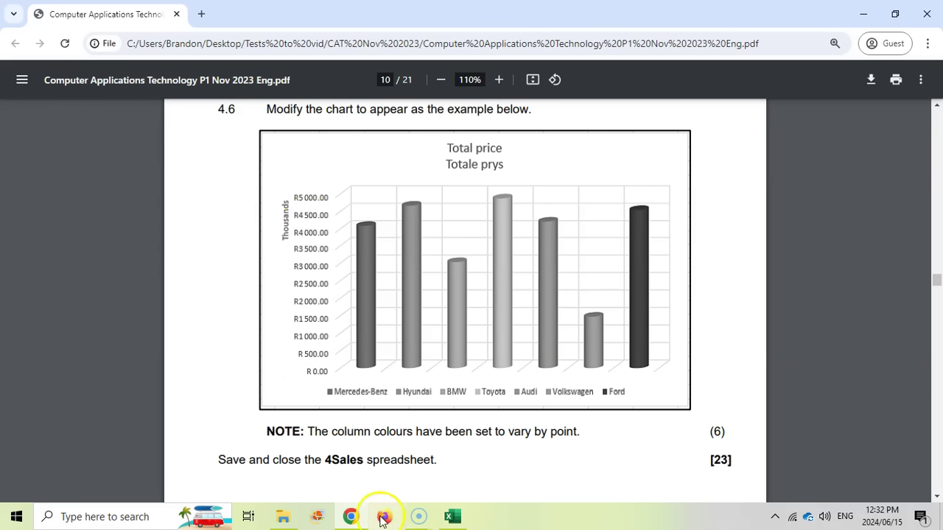
{"action": "left_click", "coordinate": [439, 520]}
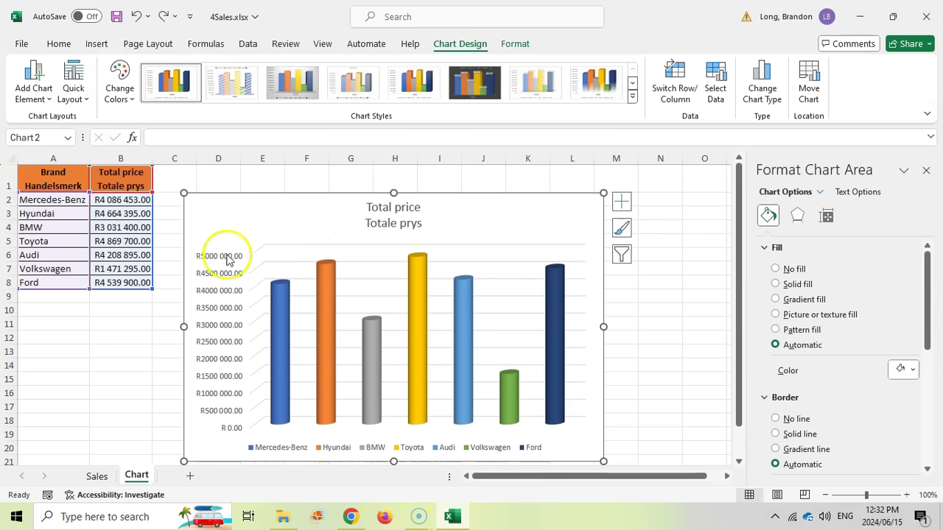
{"action": "left_click", "coordinate": [351, 516]}
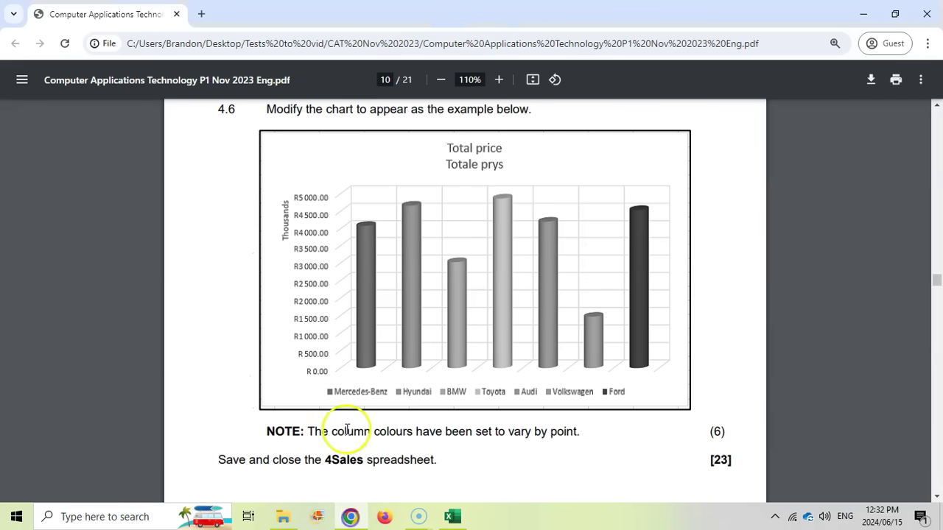
{"action": "left_click", "coordinate": [454, 517]}
{"action": "left_click", "coordinate": [211, 272]}
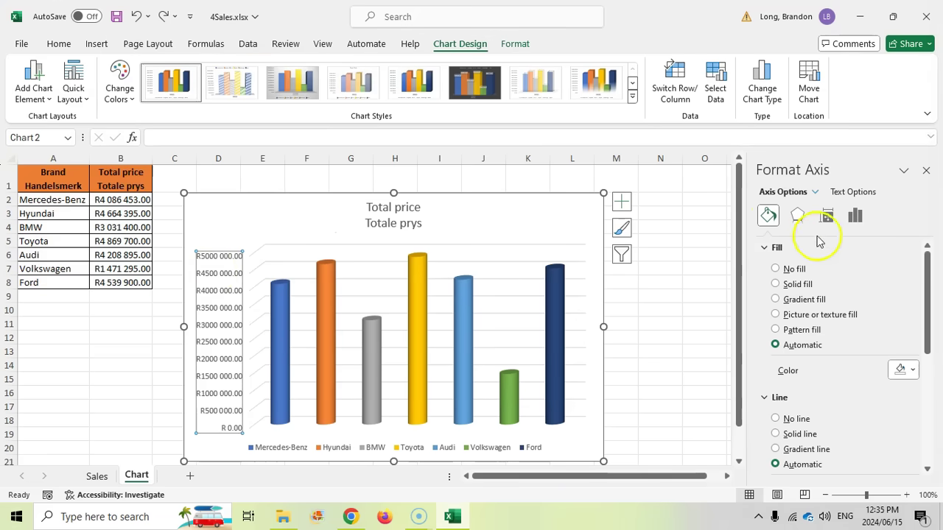
{"action": "left_click", "coordinate": [856, 216]}
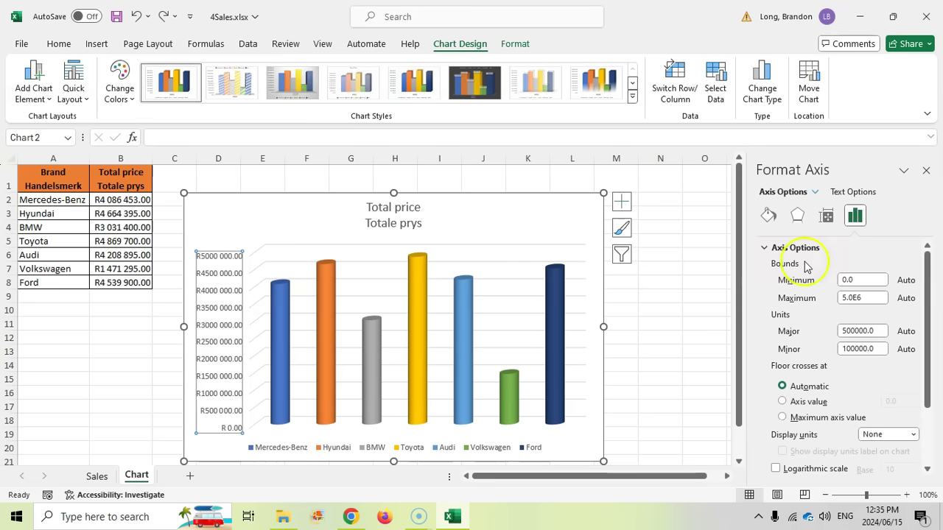
{"action": "left_click", "coordinate": [351, 518]}
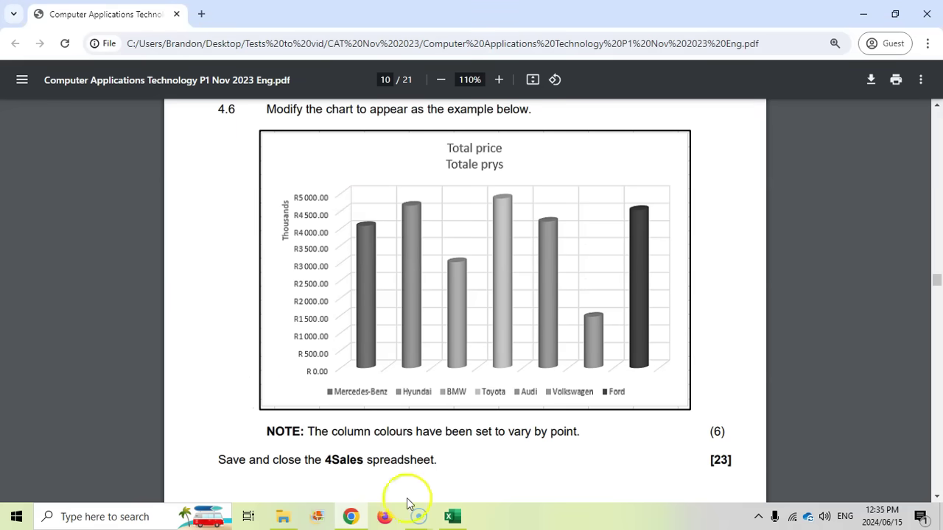
{"action": "mouse_move", "coordinate": [461, 524]}
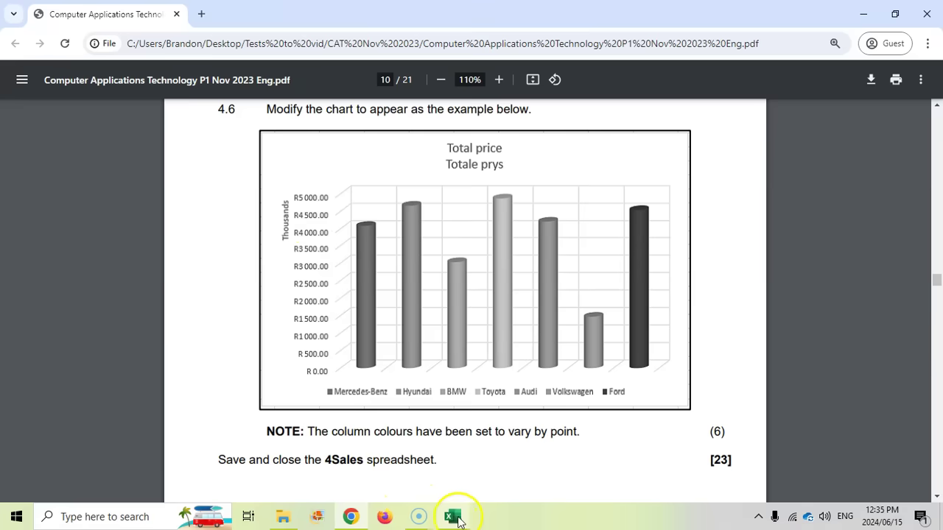
{"action": "left_click", "coordinate": [453, 517]}
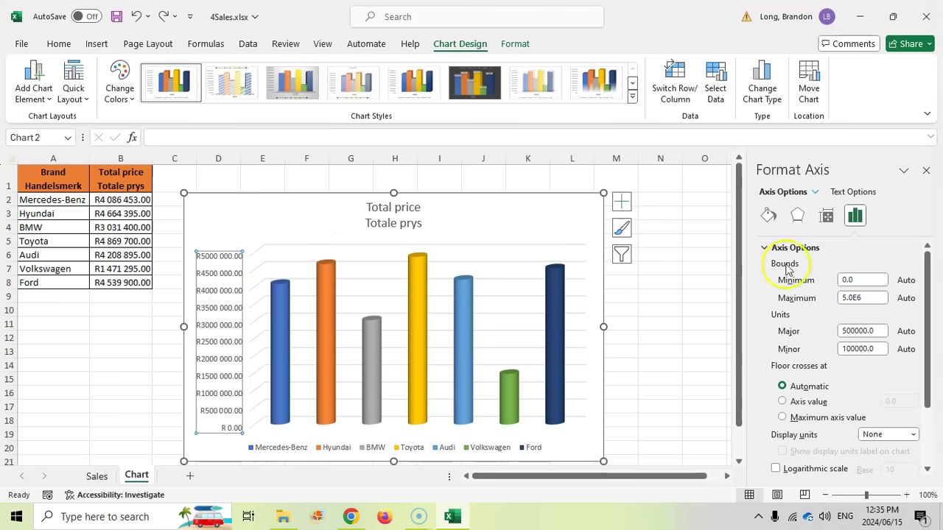
{"action": "left_click", "coordinate": [914, 435]}
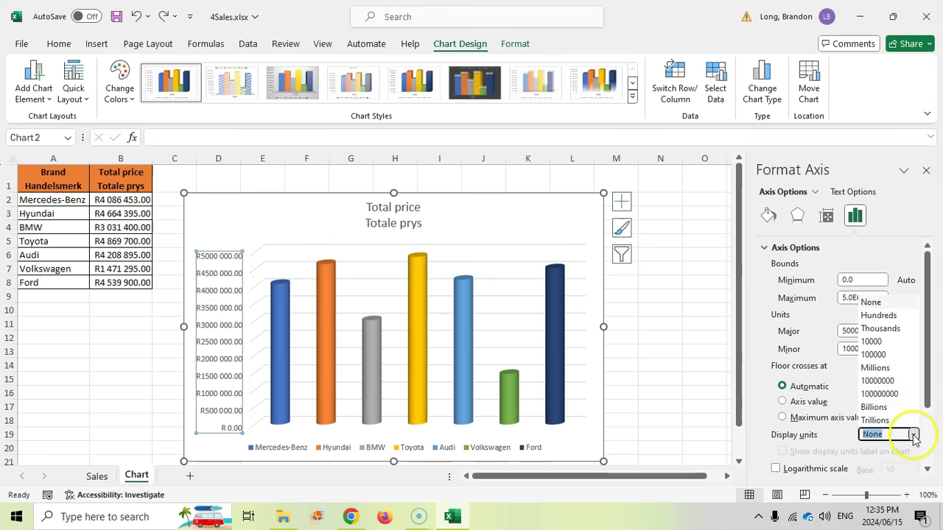
{"action": "left_click", "coordinate": [881, 329]}
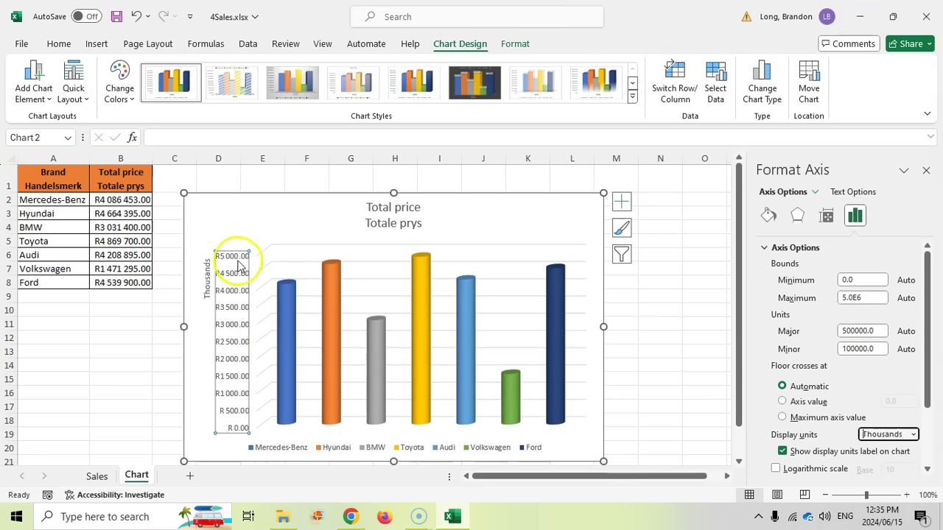
Recheck the axis and gridlines in the Chrome example and add primary major vertical gridlines to the Excel chart.
{"action": "left_click", "coordinate": [351, 517]}
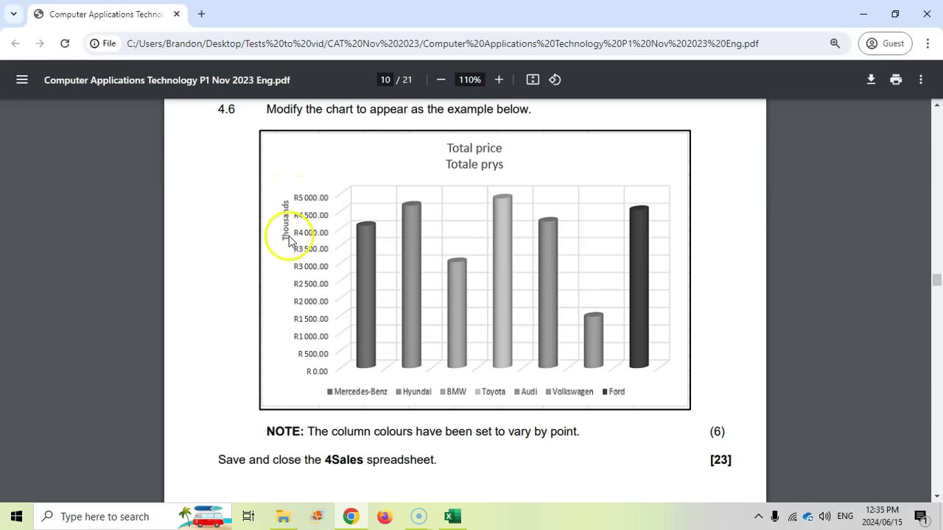
{"action": "left_click", "coordinate": [452, 517]}
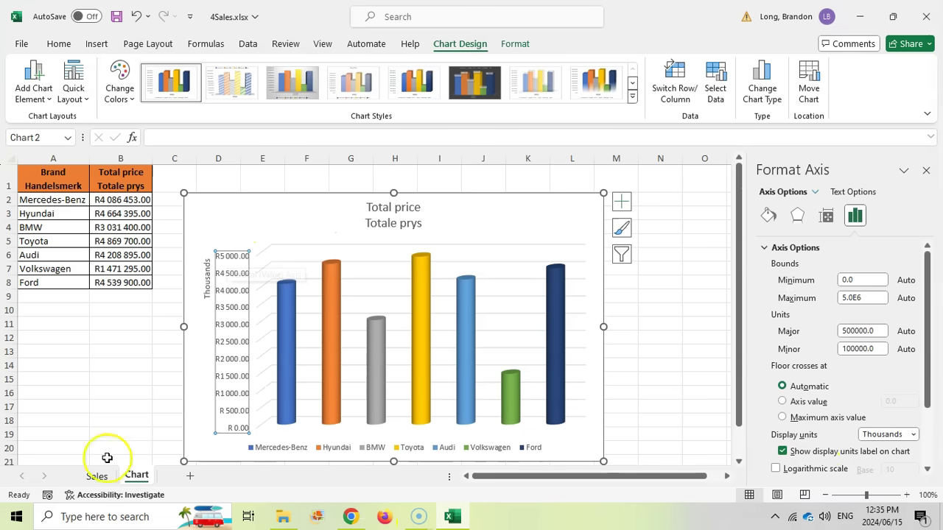
{"action": "left_click", "coordinate": [445, 520]}
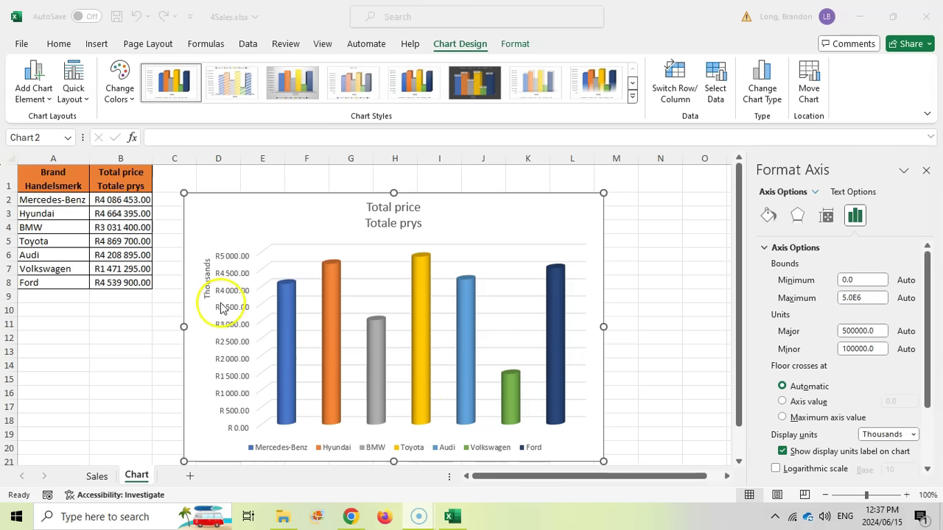
{"action": "mouse_move", "coordinate": [354, 519]}
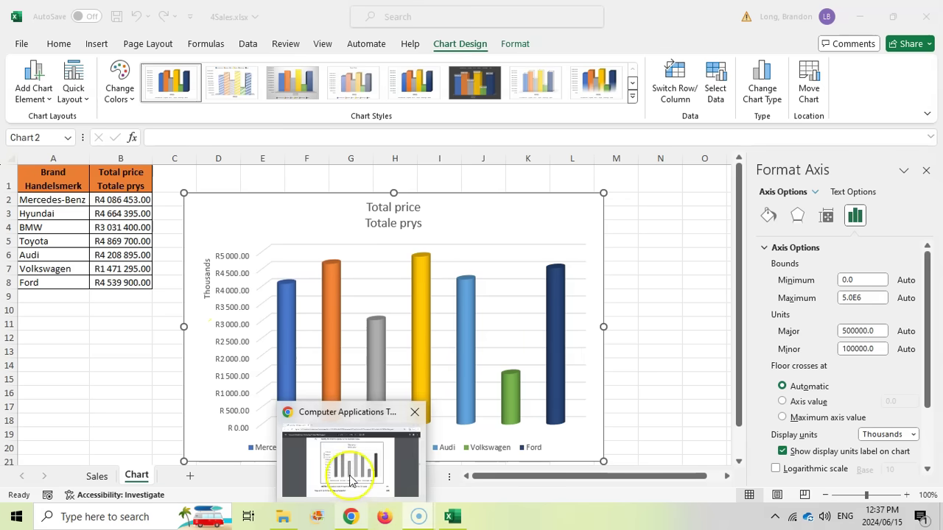
{"action": "left_click", "coordinate": [352, 481]}
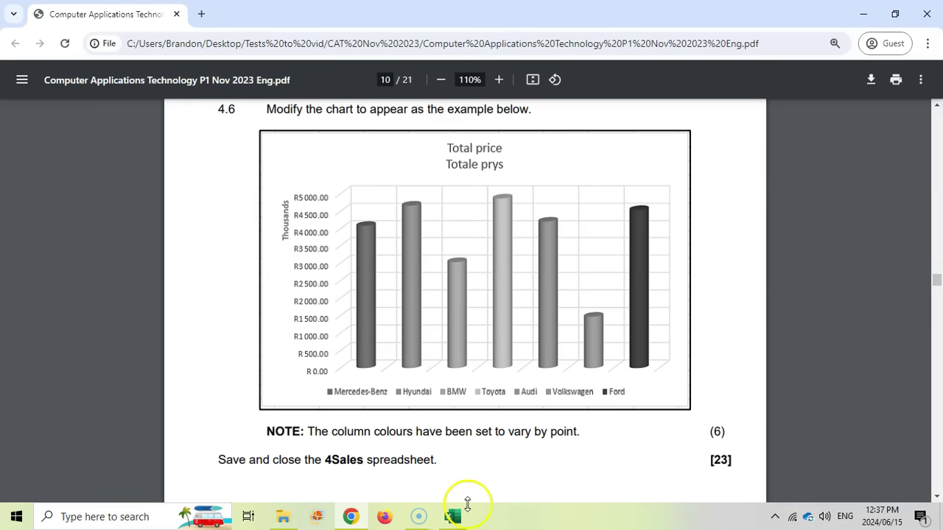
{"action": "left_click", "coordinate": [453, 521]}
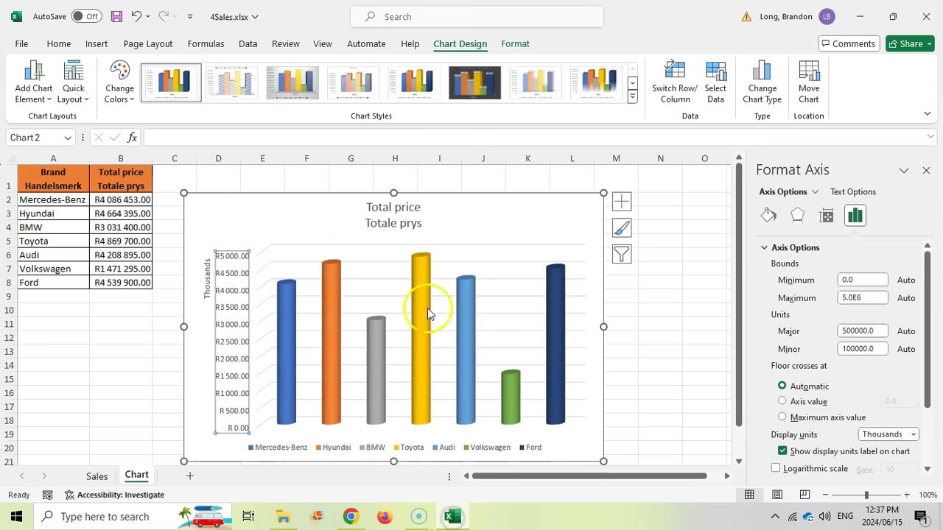
{"action": "left_click", "coordinate": [506, 250]}
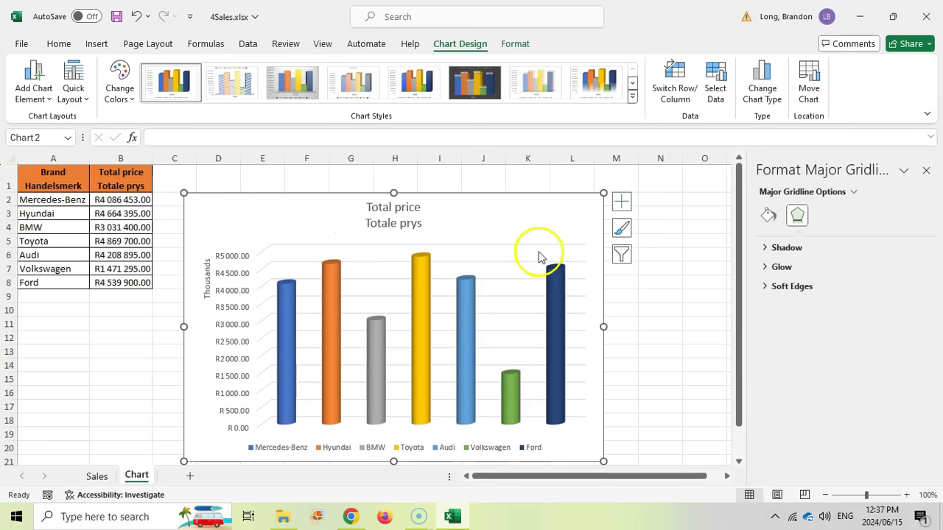
{"action": "left_click", "coordinate": [513, 264]}
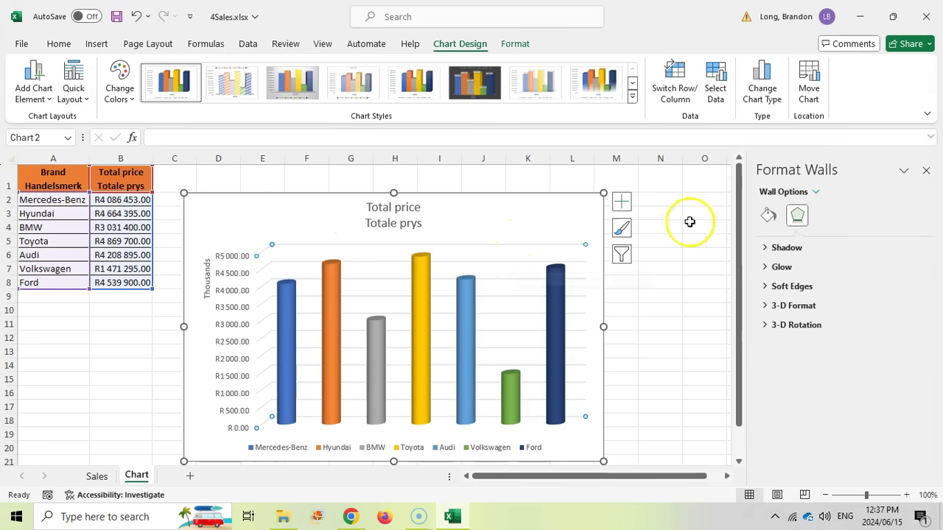
{"action": "left_click", "coordinate": [623, 201]}
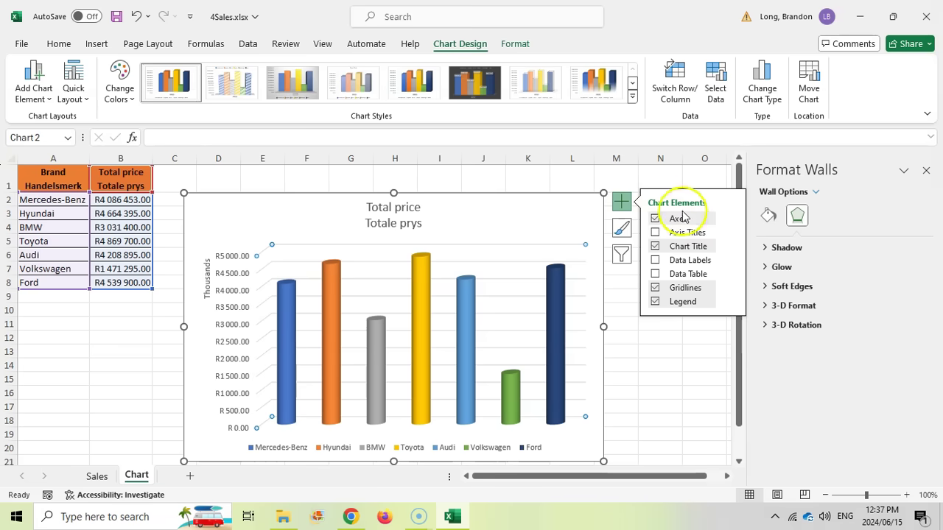
{"action": "left_click", "coordinate": [731, 288]}
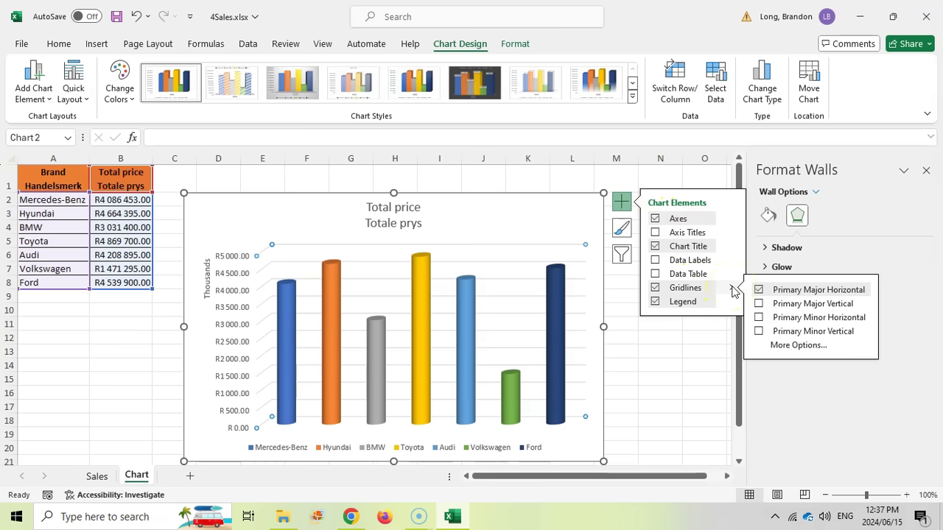
{"action": "left_click", "coordinate": [759, 304]}
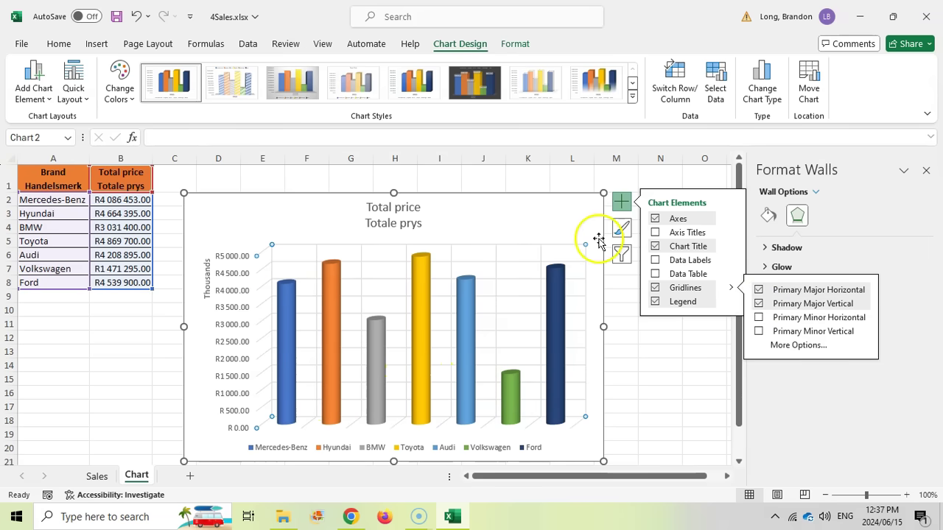
Compare the finished Excel chart with question 4.6's example and instructions in Chrome.
{"action": "left_click", "coordinate": [350, 519]}
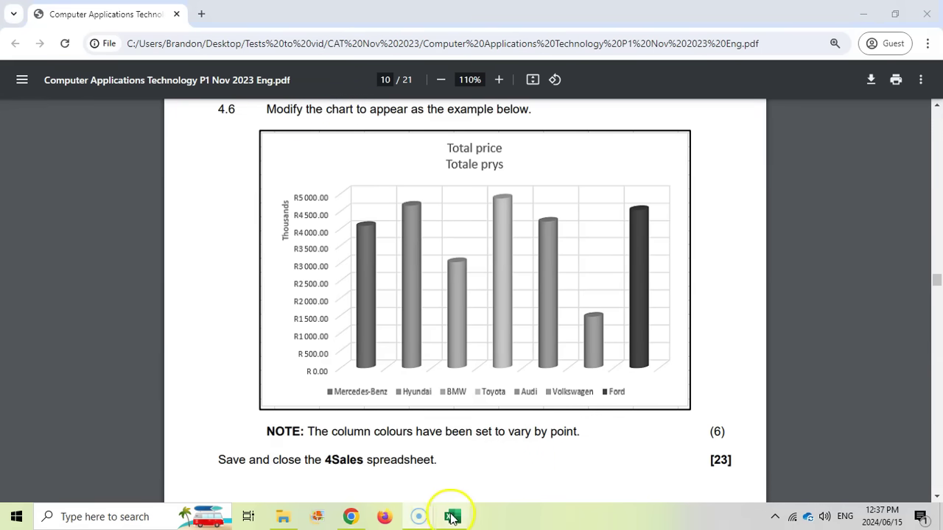
{"action": "left_click", "coordinate": [451, 517]}
{"action": "left_click", "coordinate": [345, 520]}
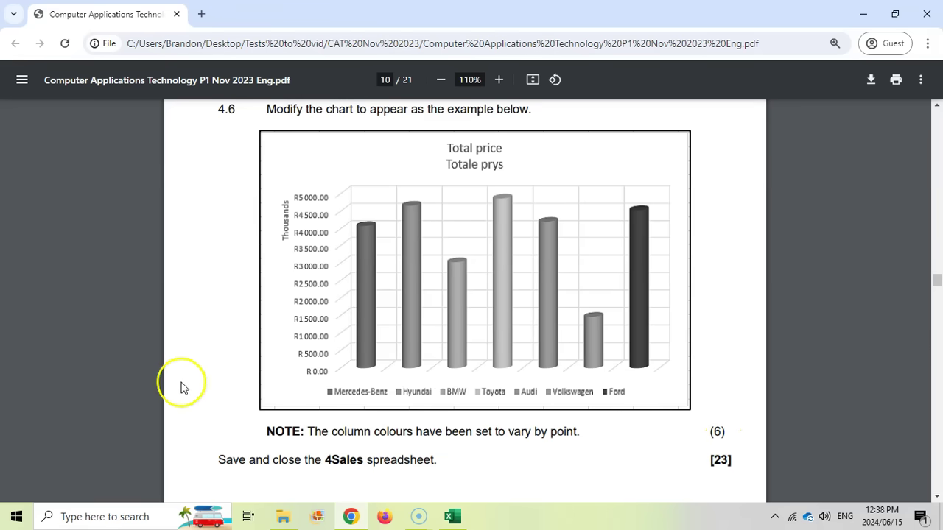
{"action": "scroll", "coordinate": [449, 246], "scroll_direction": "up", "scroll_amount": 1}
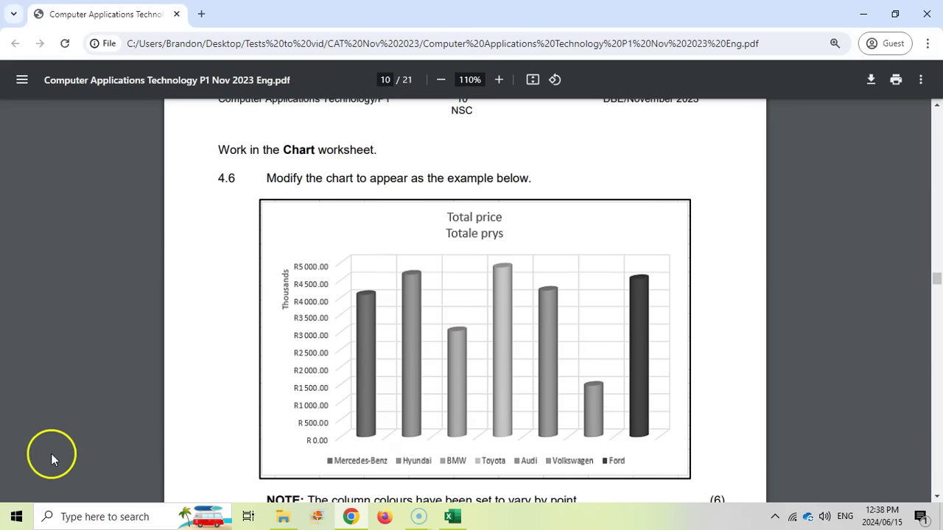